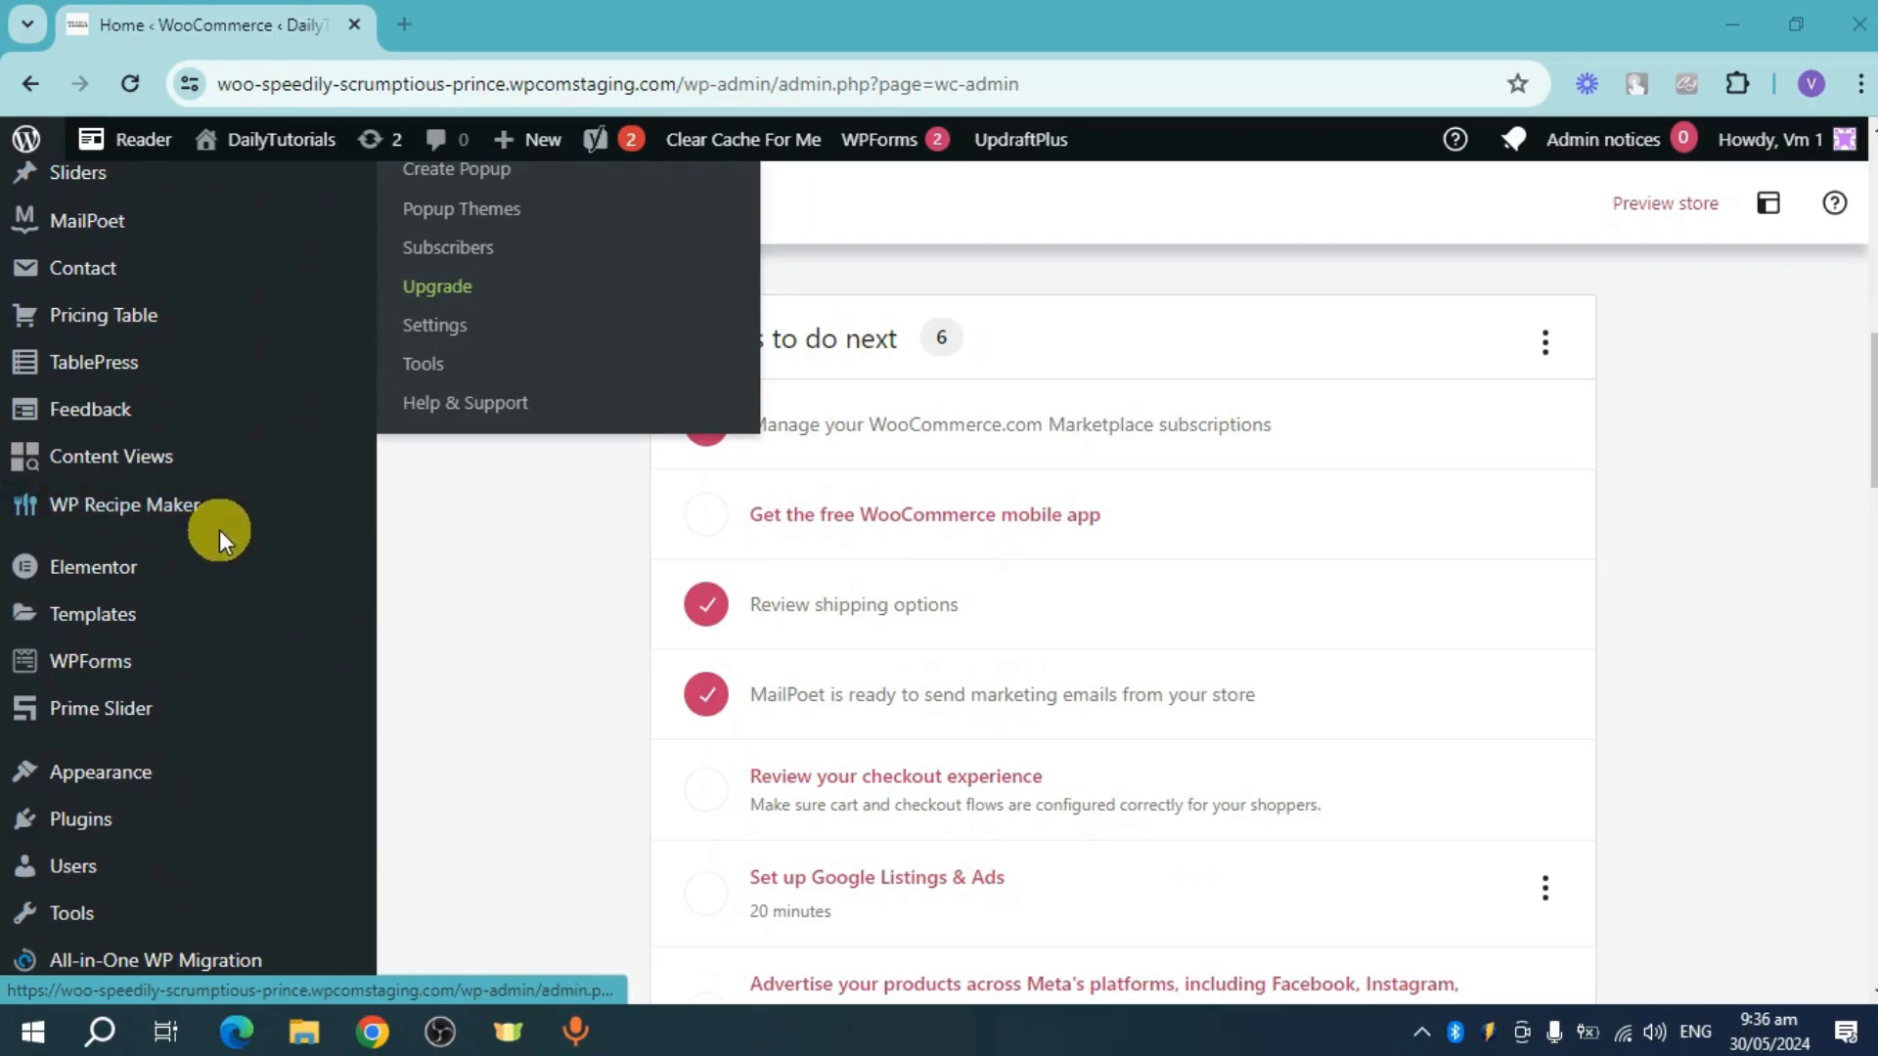
# Go to the page for adding new plugins and search for "popup by supsystic".
pyautogui.moveTo(107, 819)
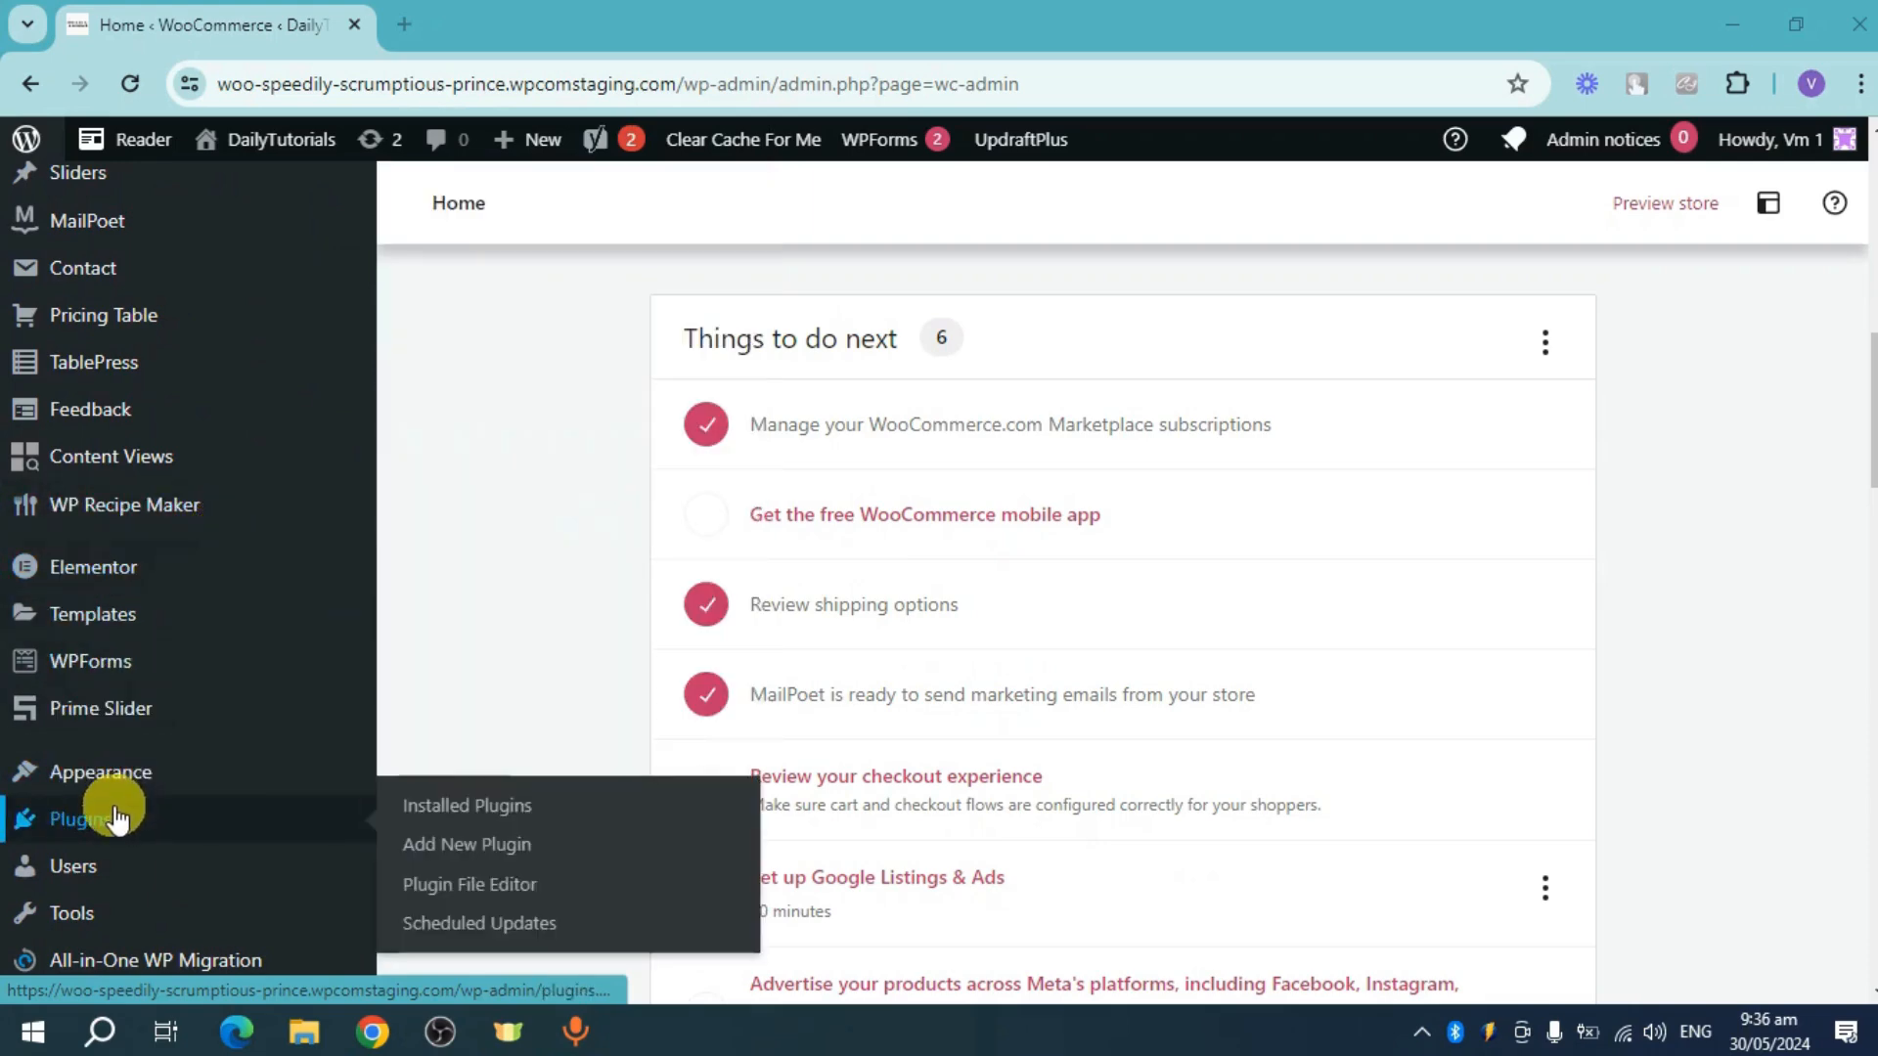
pyautogui.click(463, 849)
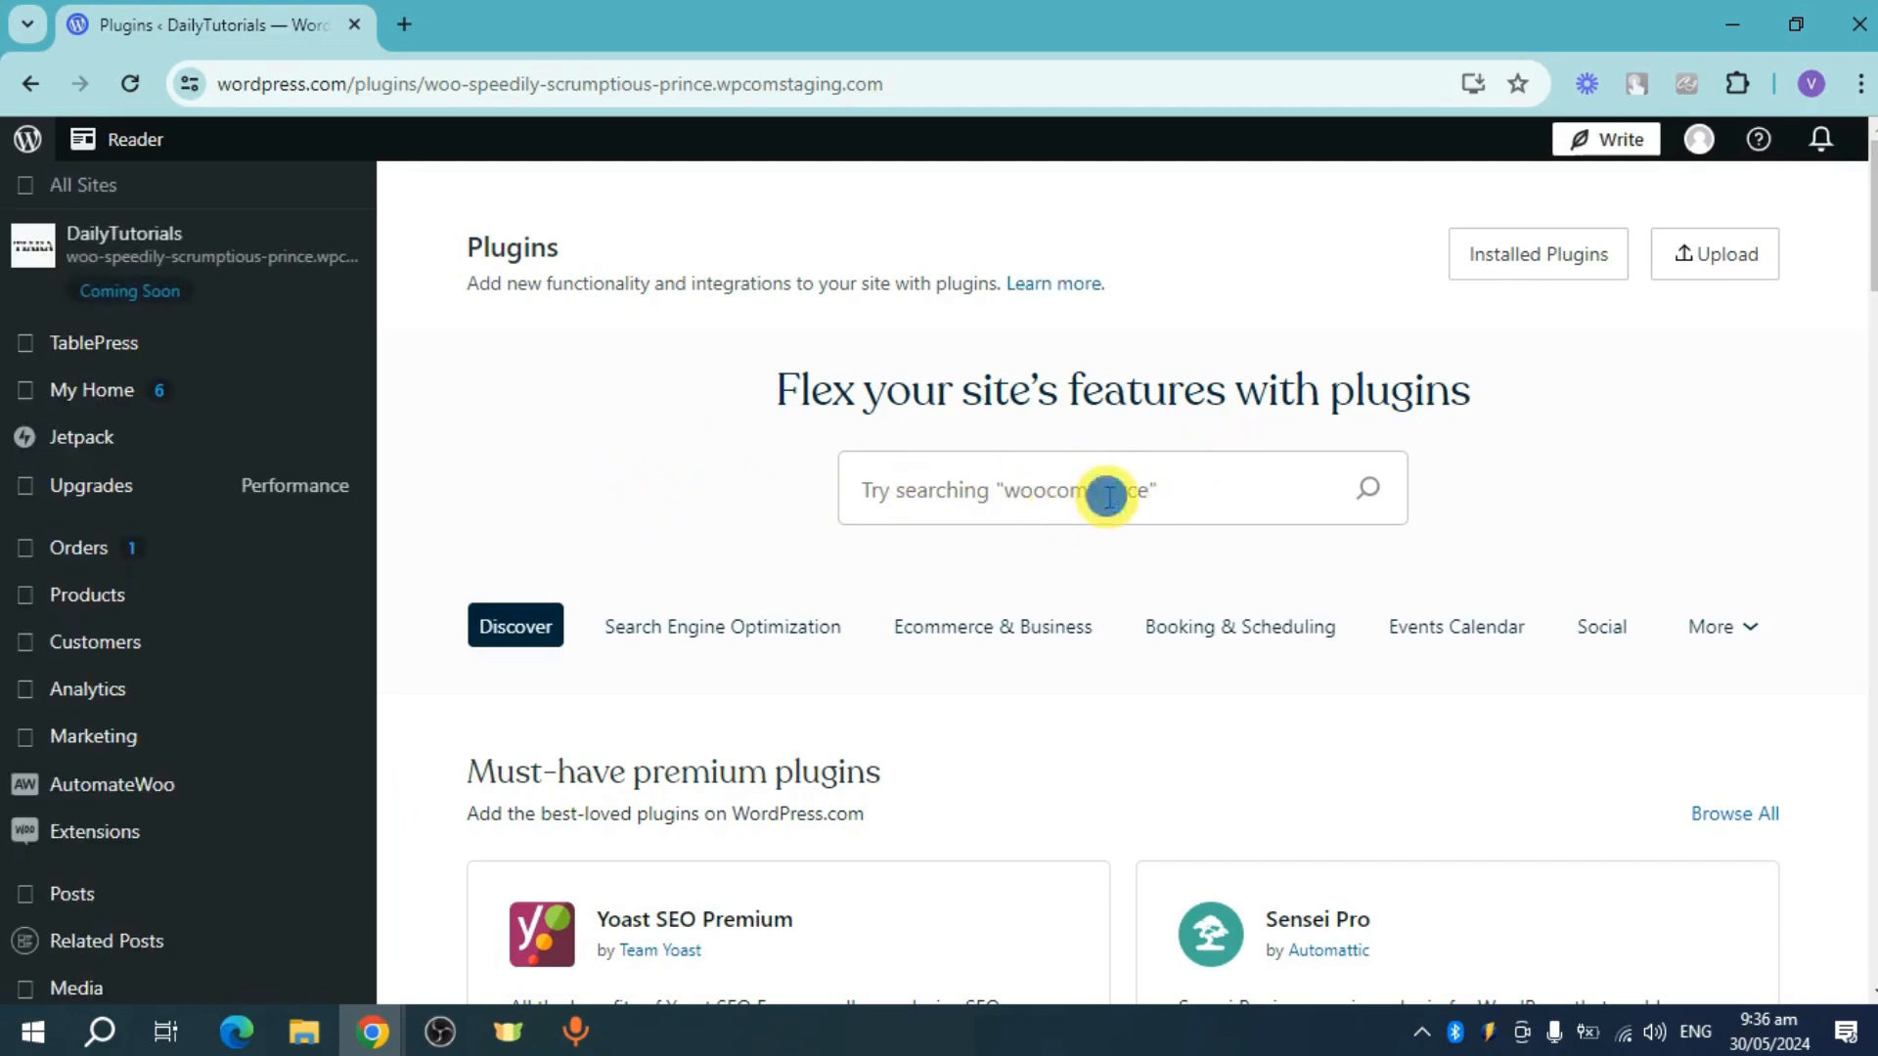
pyautogui.click(1017, 494)
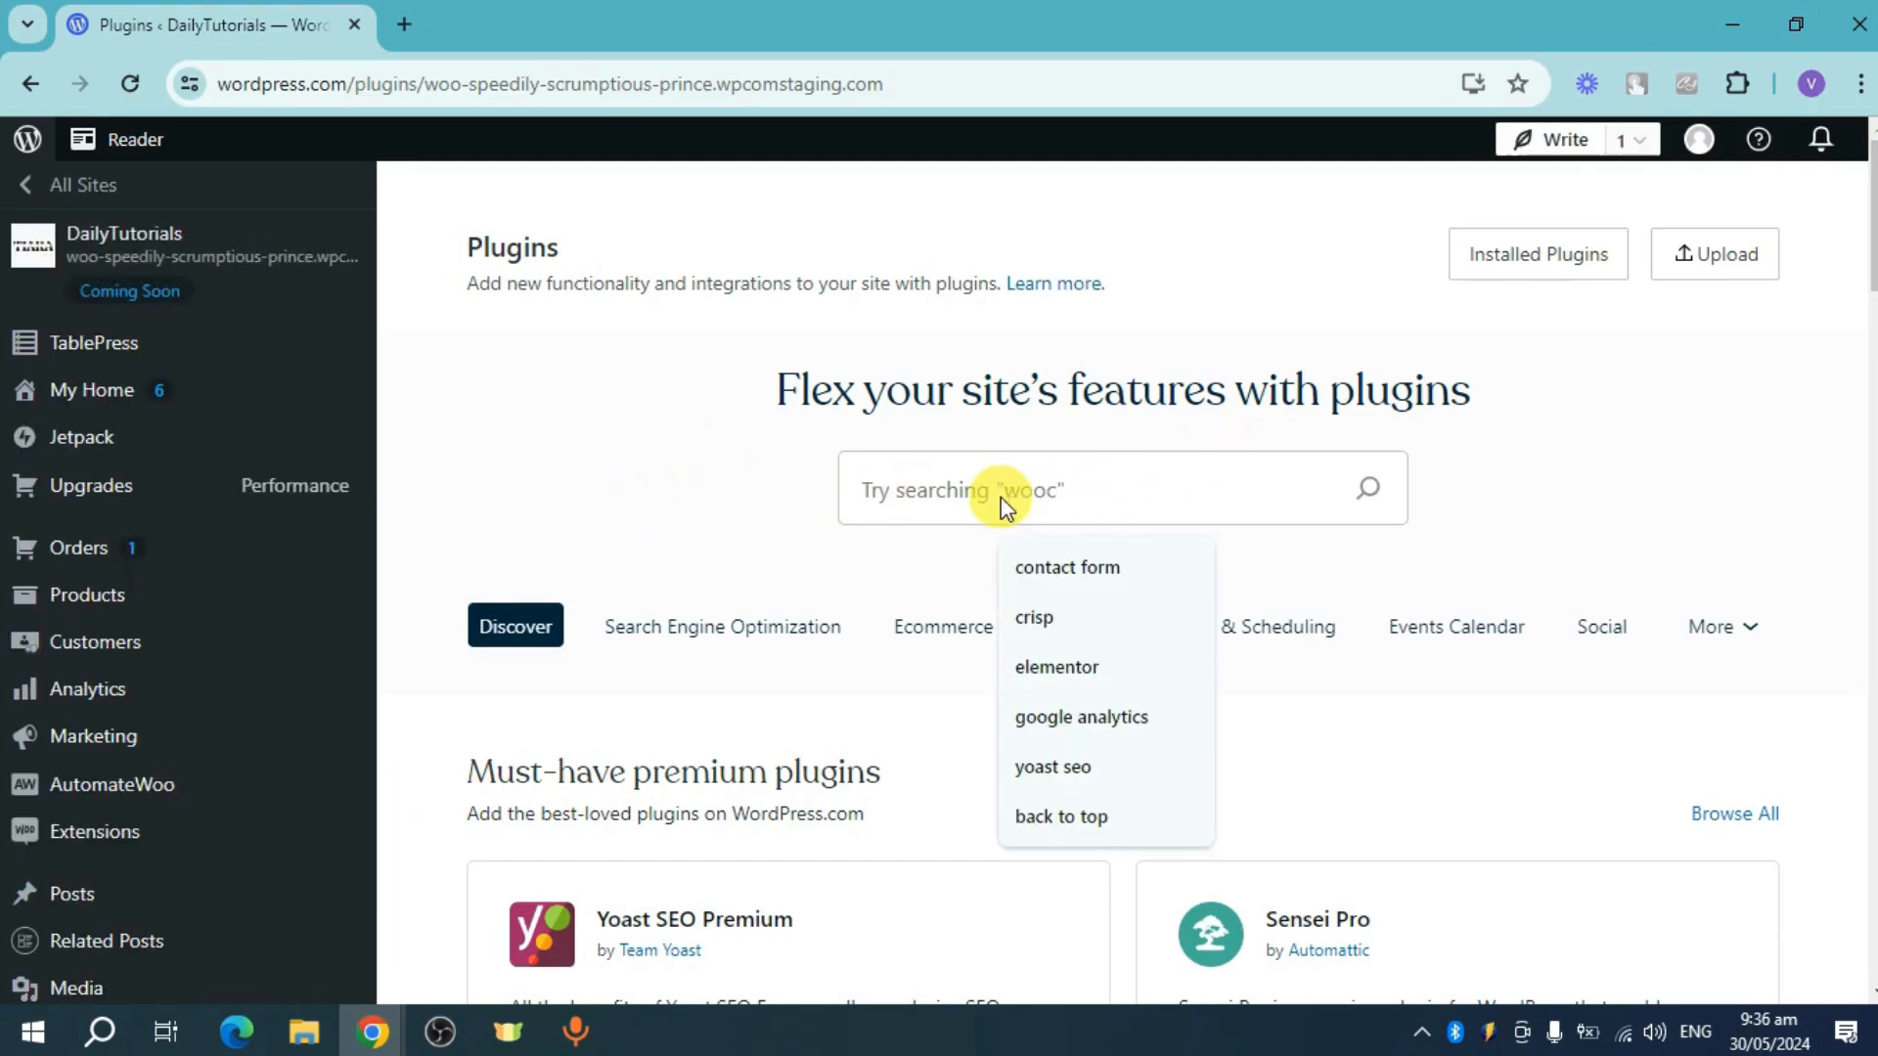
pyautogui.write('popup by supsystic')
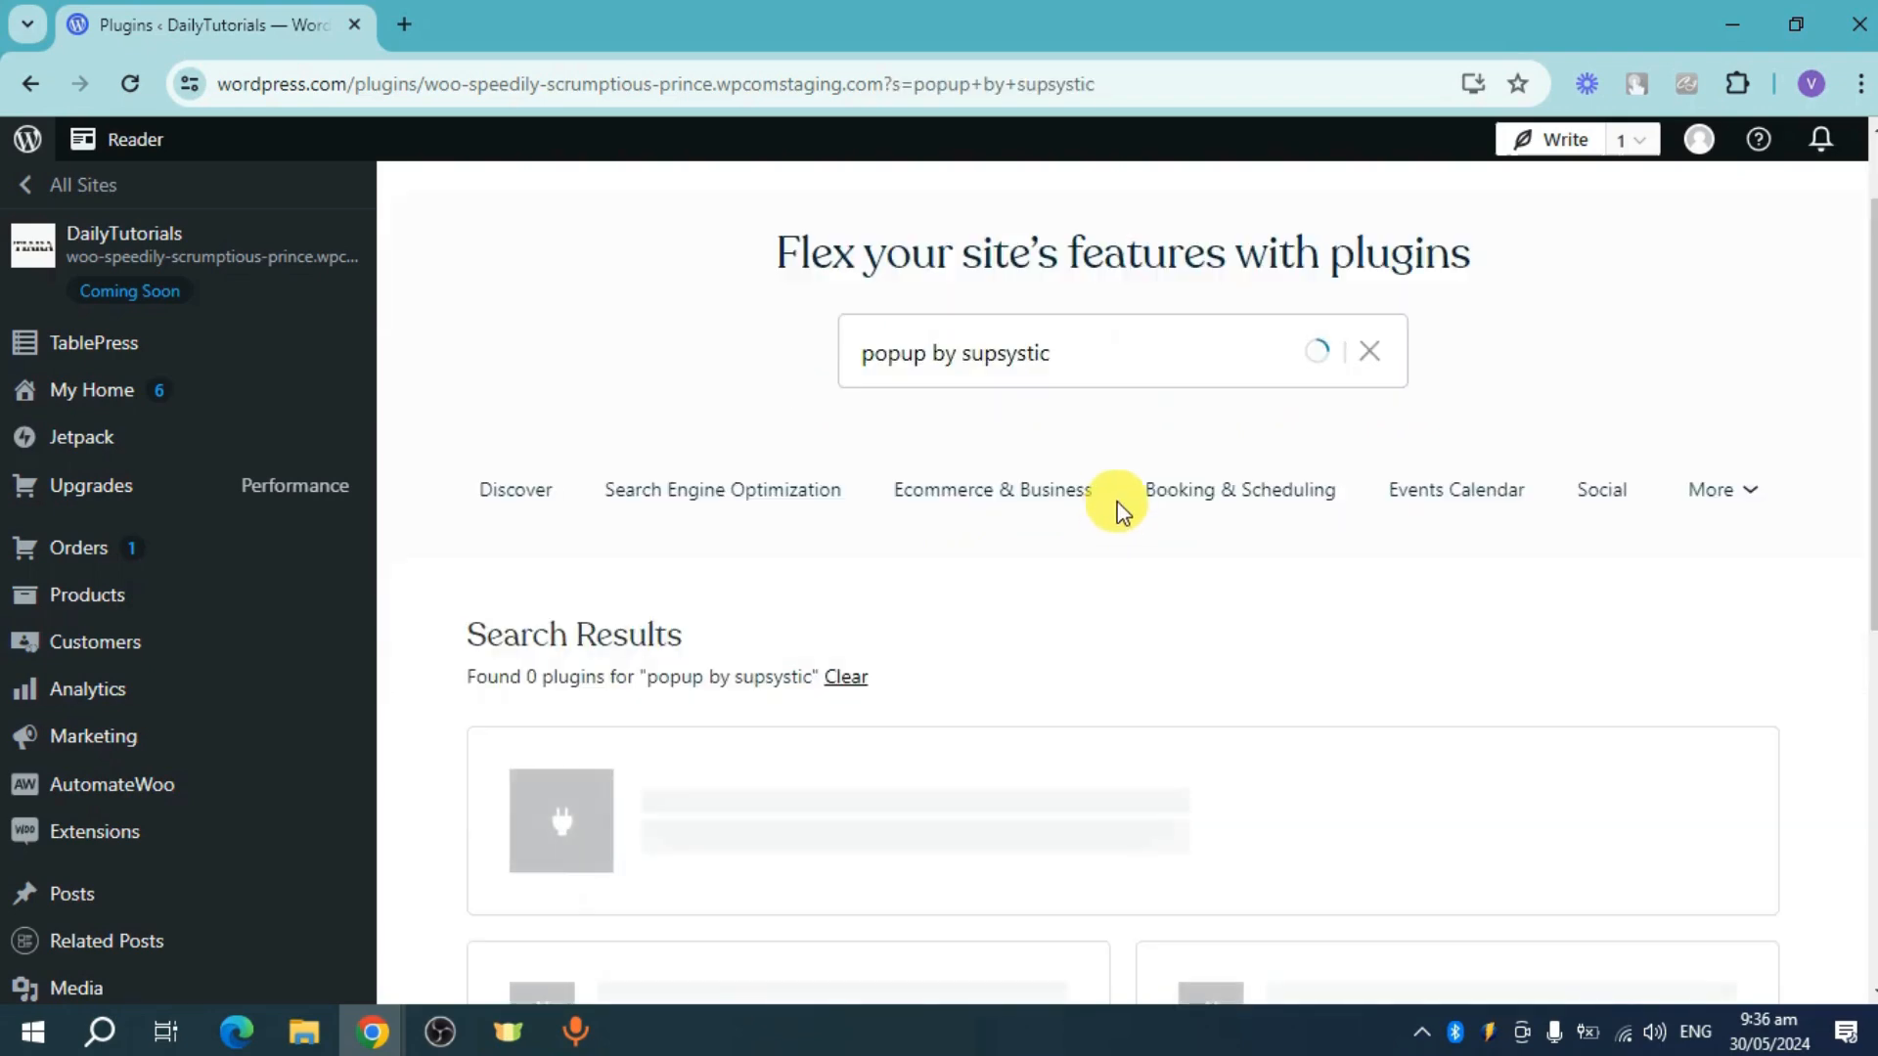
pyautogui.scroll(-3, 1117, 503)
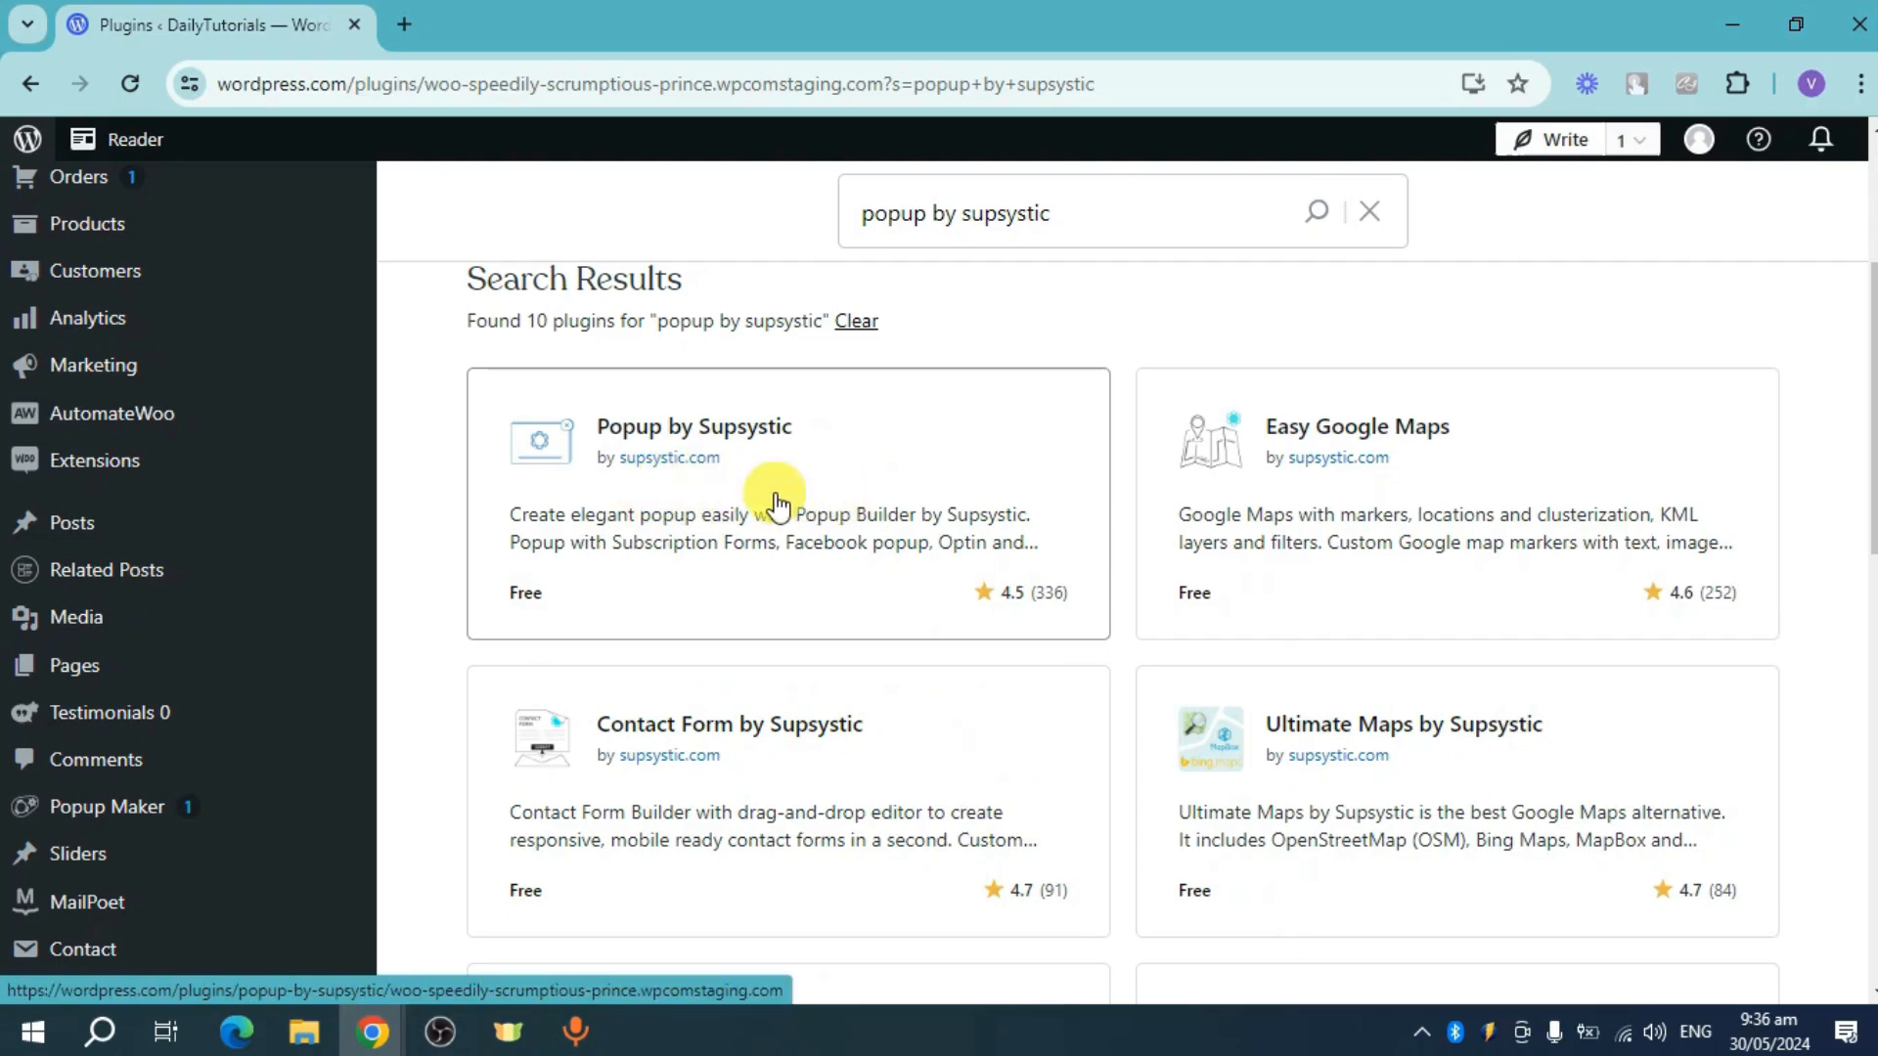
# Install and activate the Popup by Supsystic plugin, then go to the plugin management page.
pyautogui.click(873, 509)
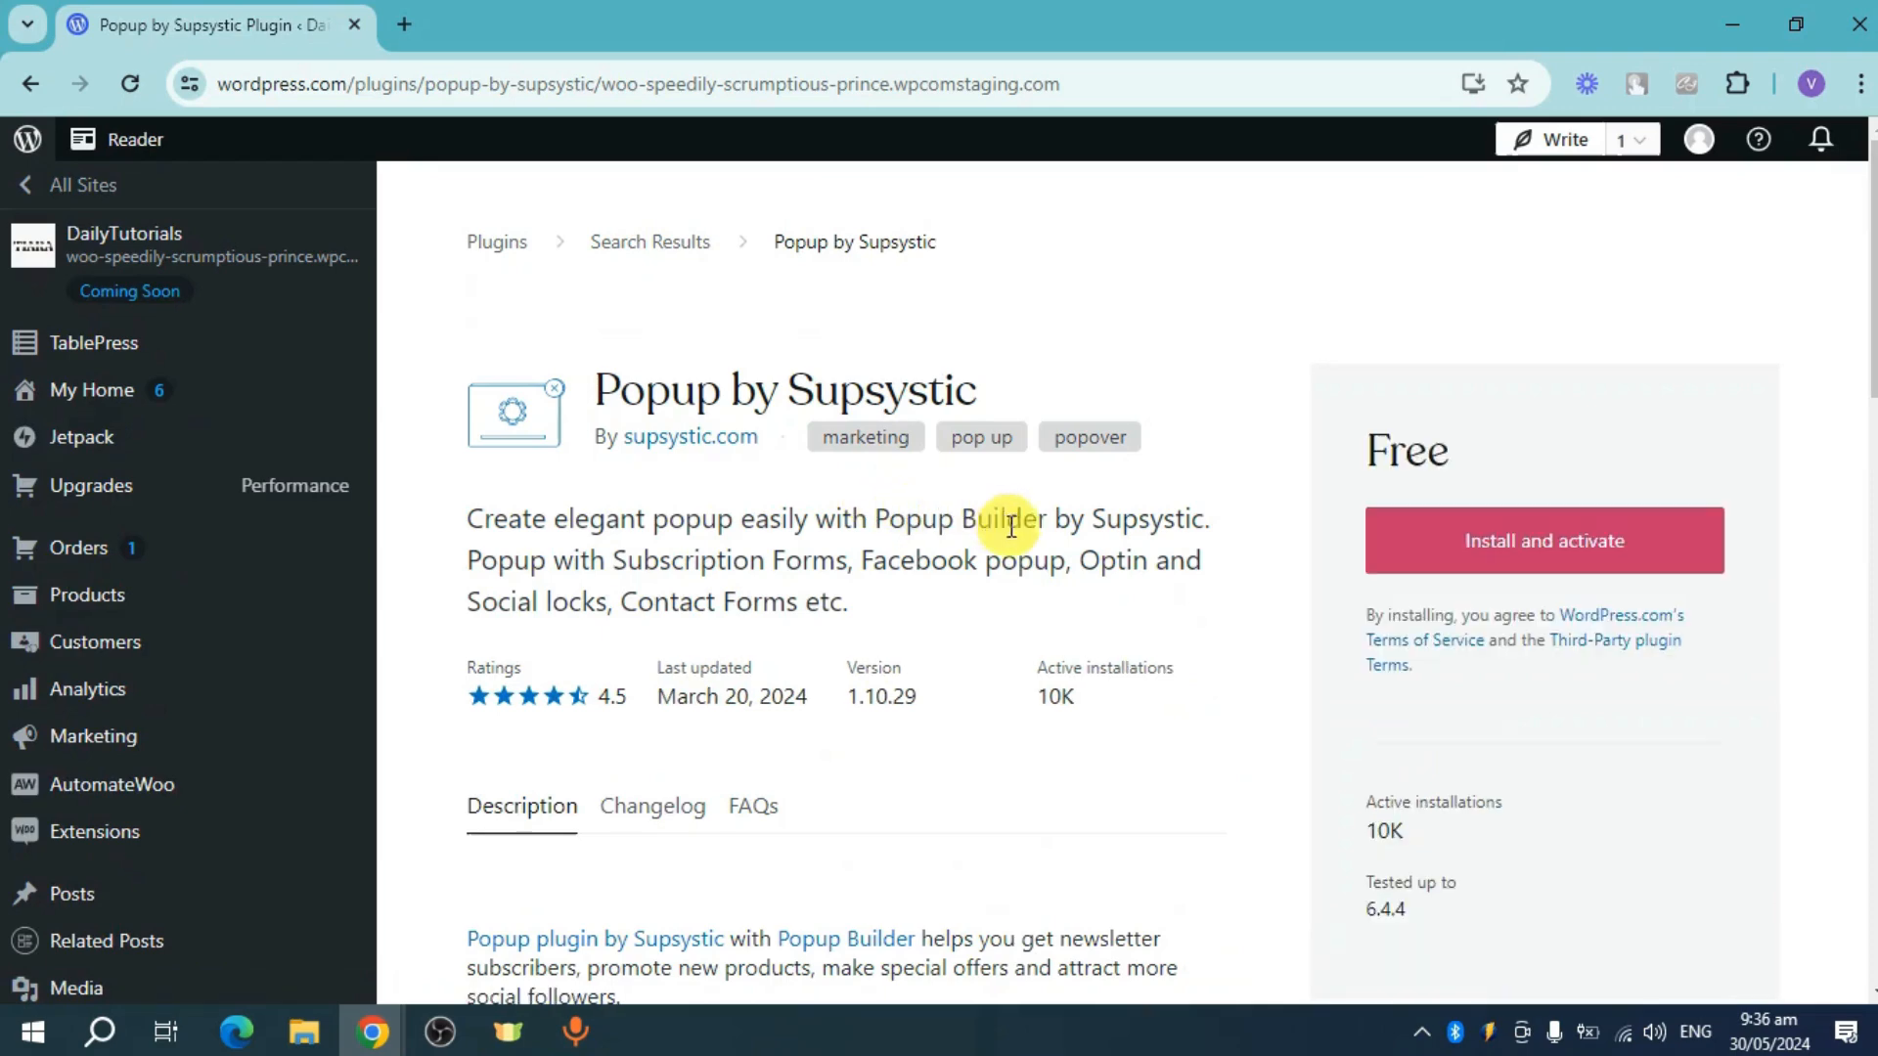
pyautogui.click(1454, 548)
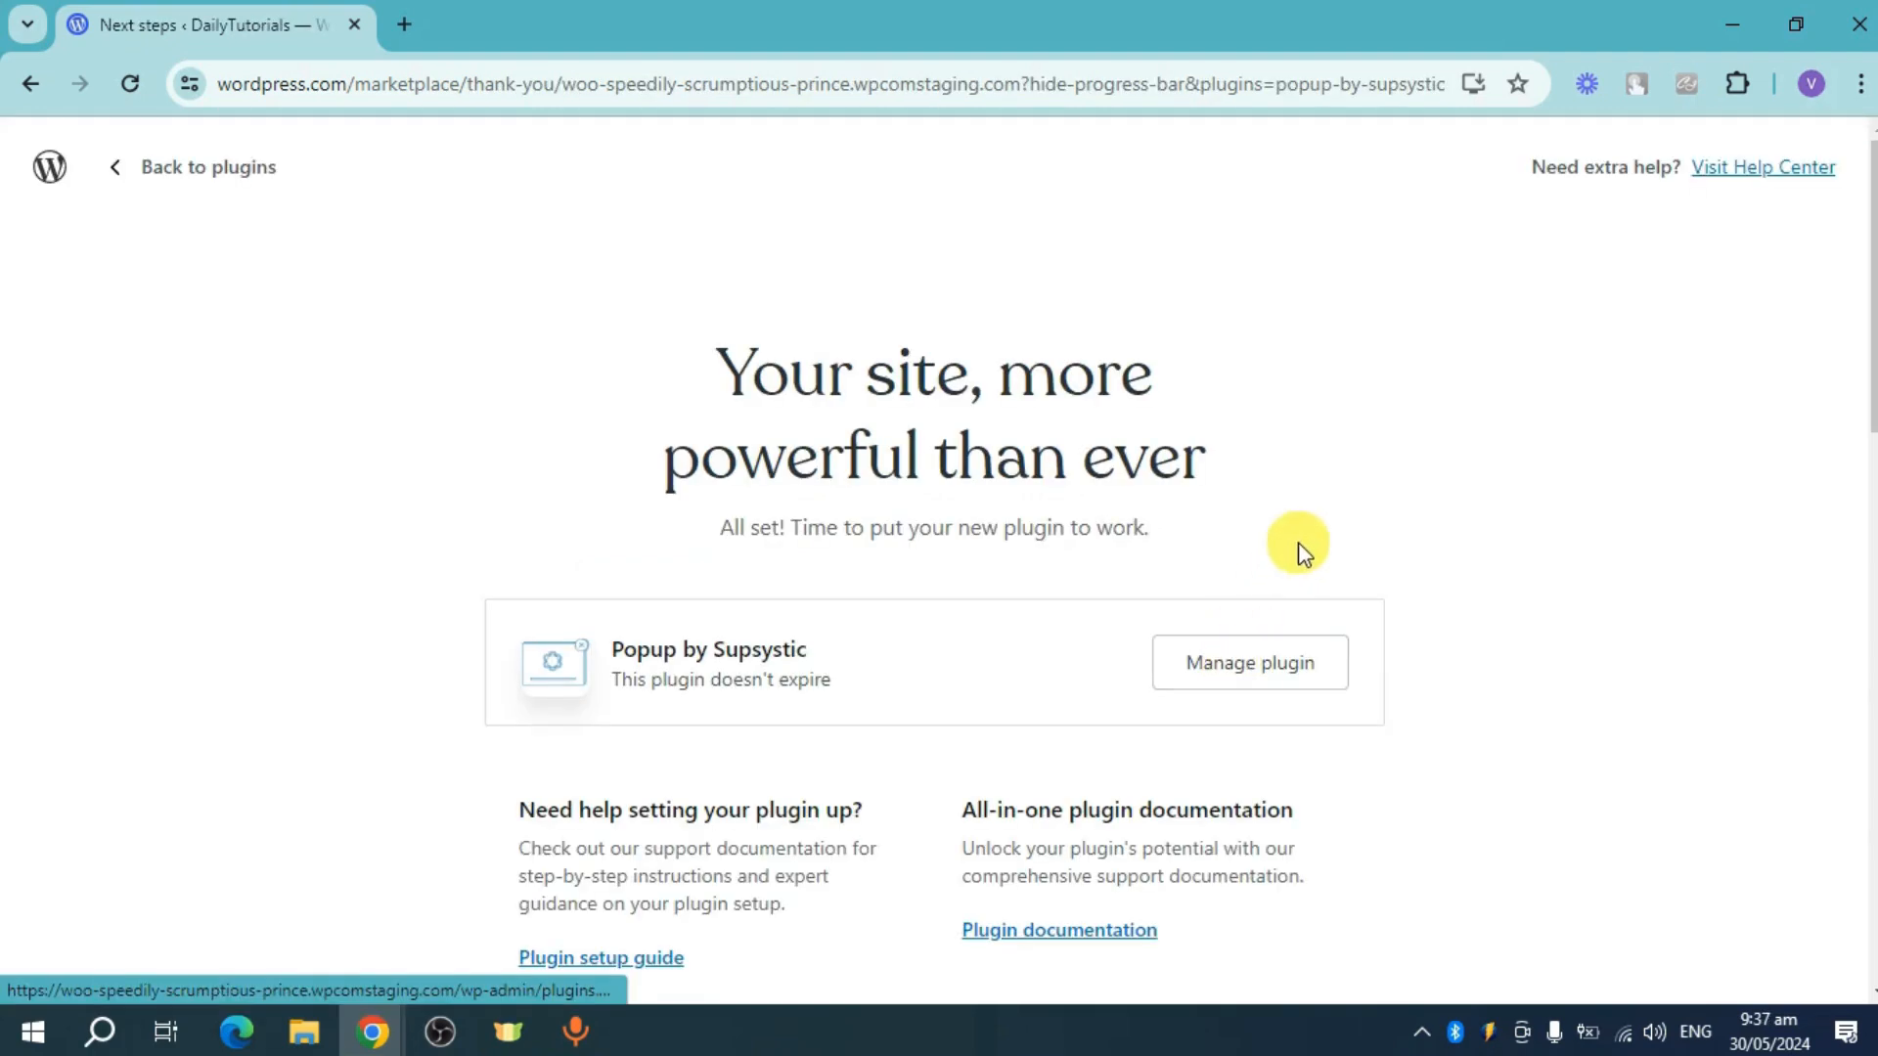
pyautogui.click(1262, 673)
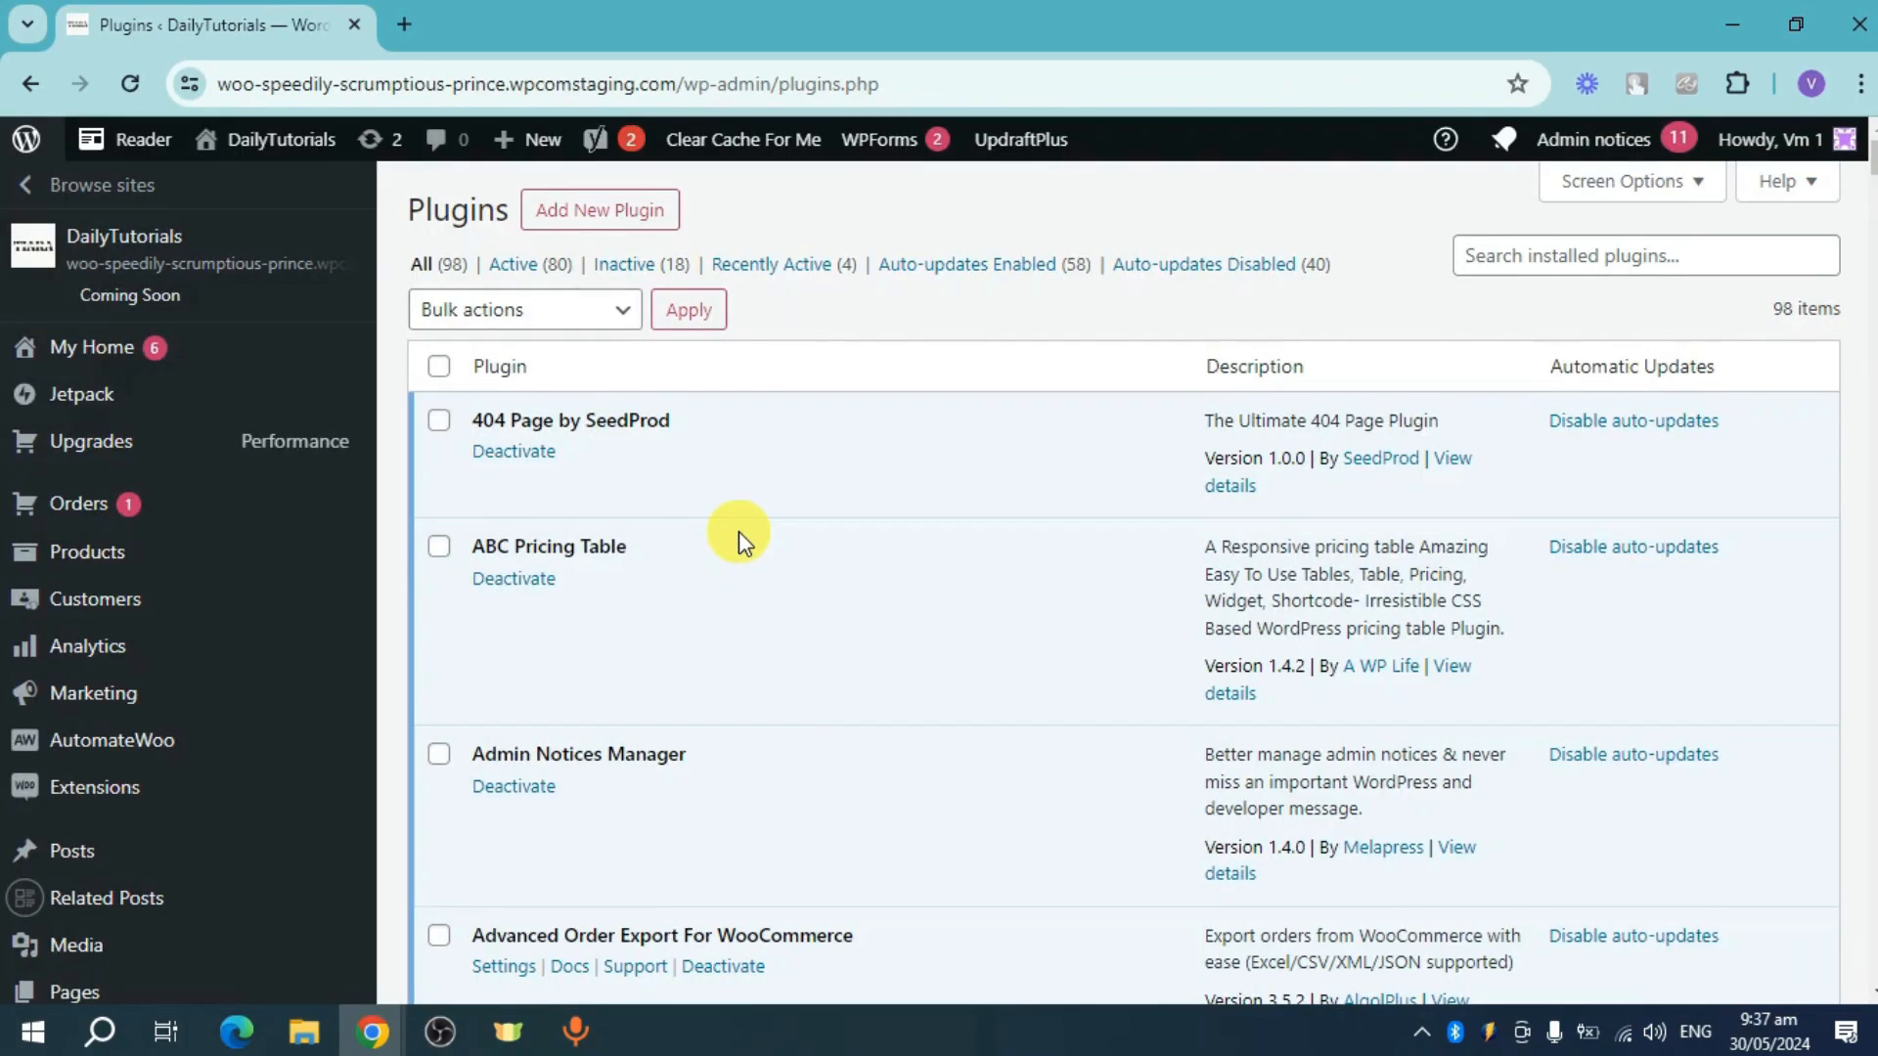
# Dismiss the plugin's welcome message and open the PopUp by Supsystic page in the site admin.
pyautogui.scroll(-7, 202, 570)
pyautogui.scroll(-9, 204, 570)
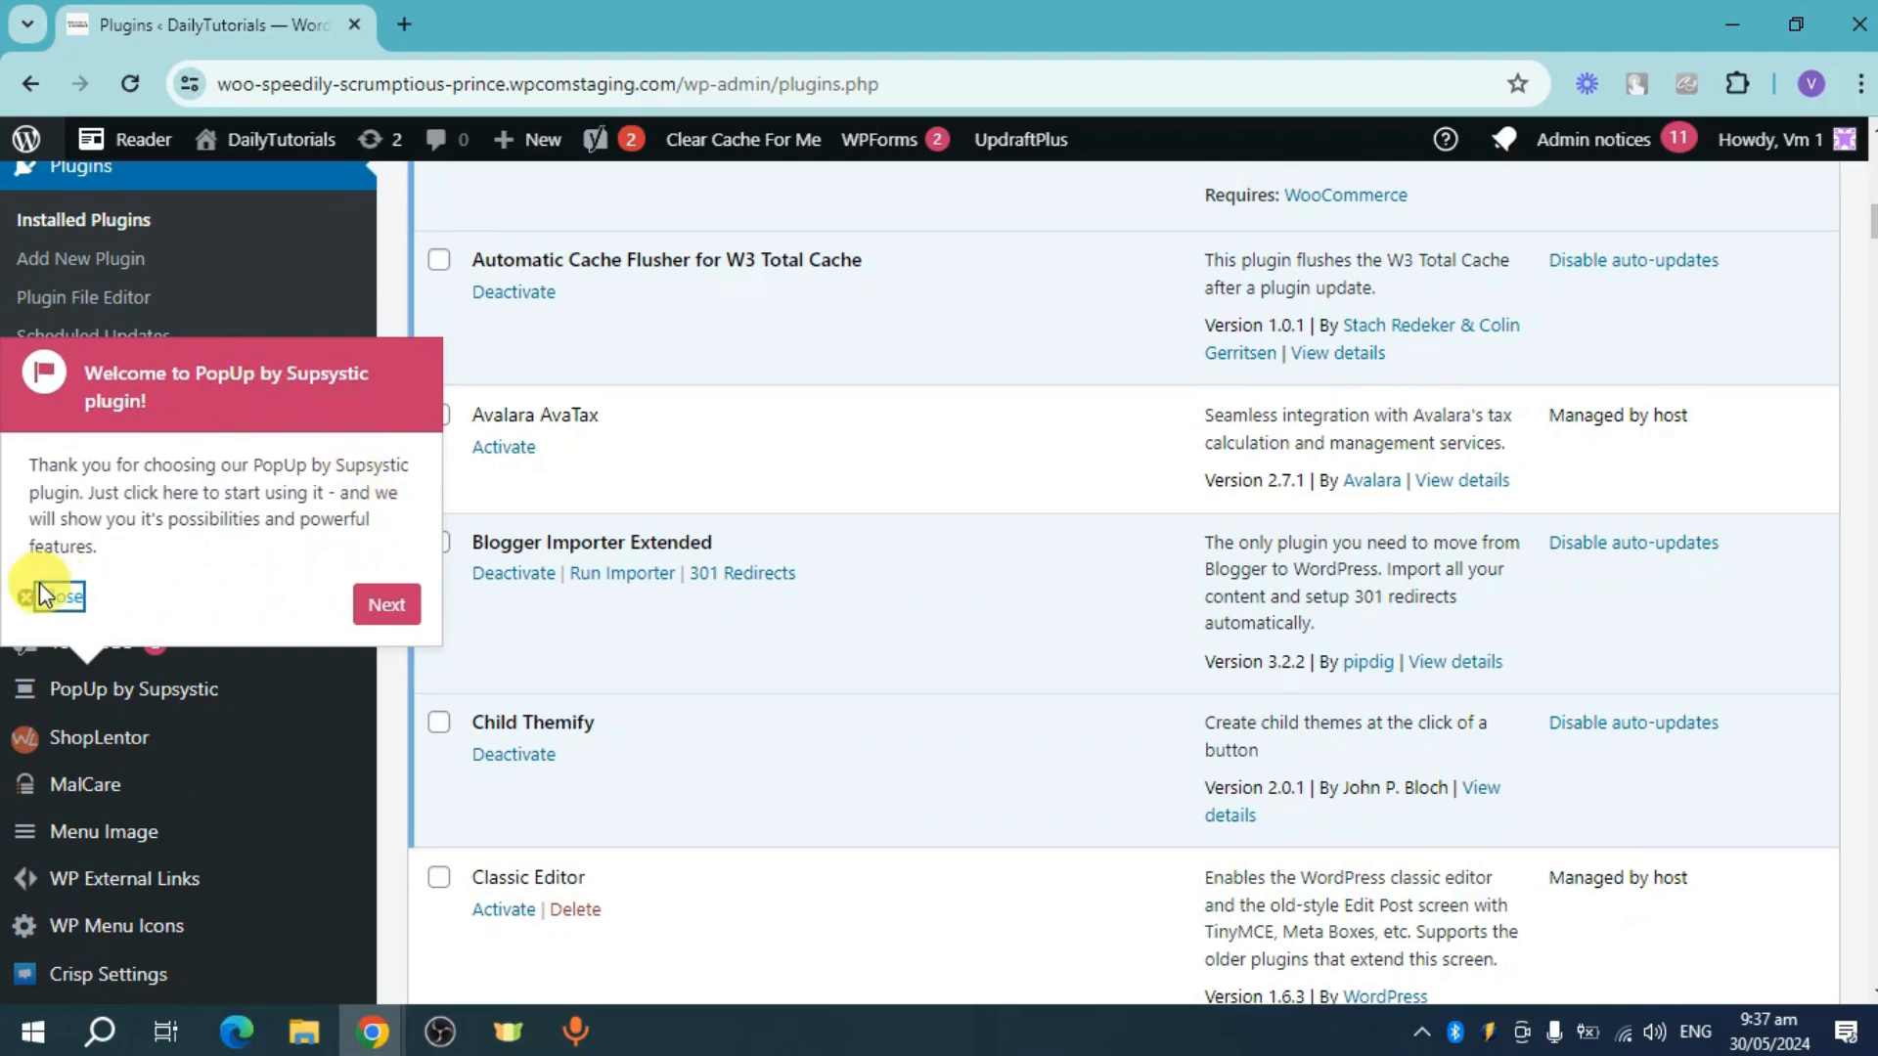
pyautogui.moveTo(210, 696)
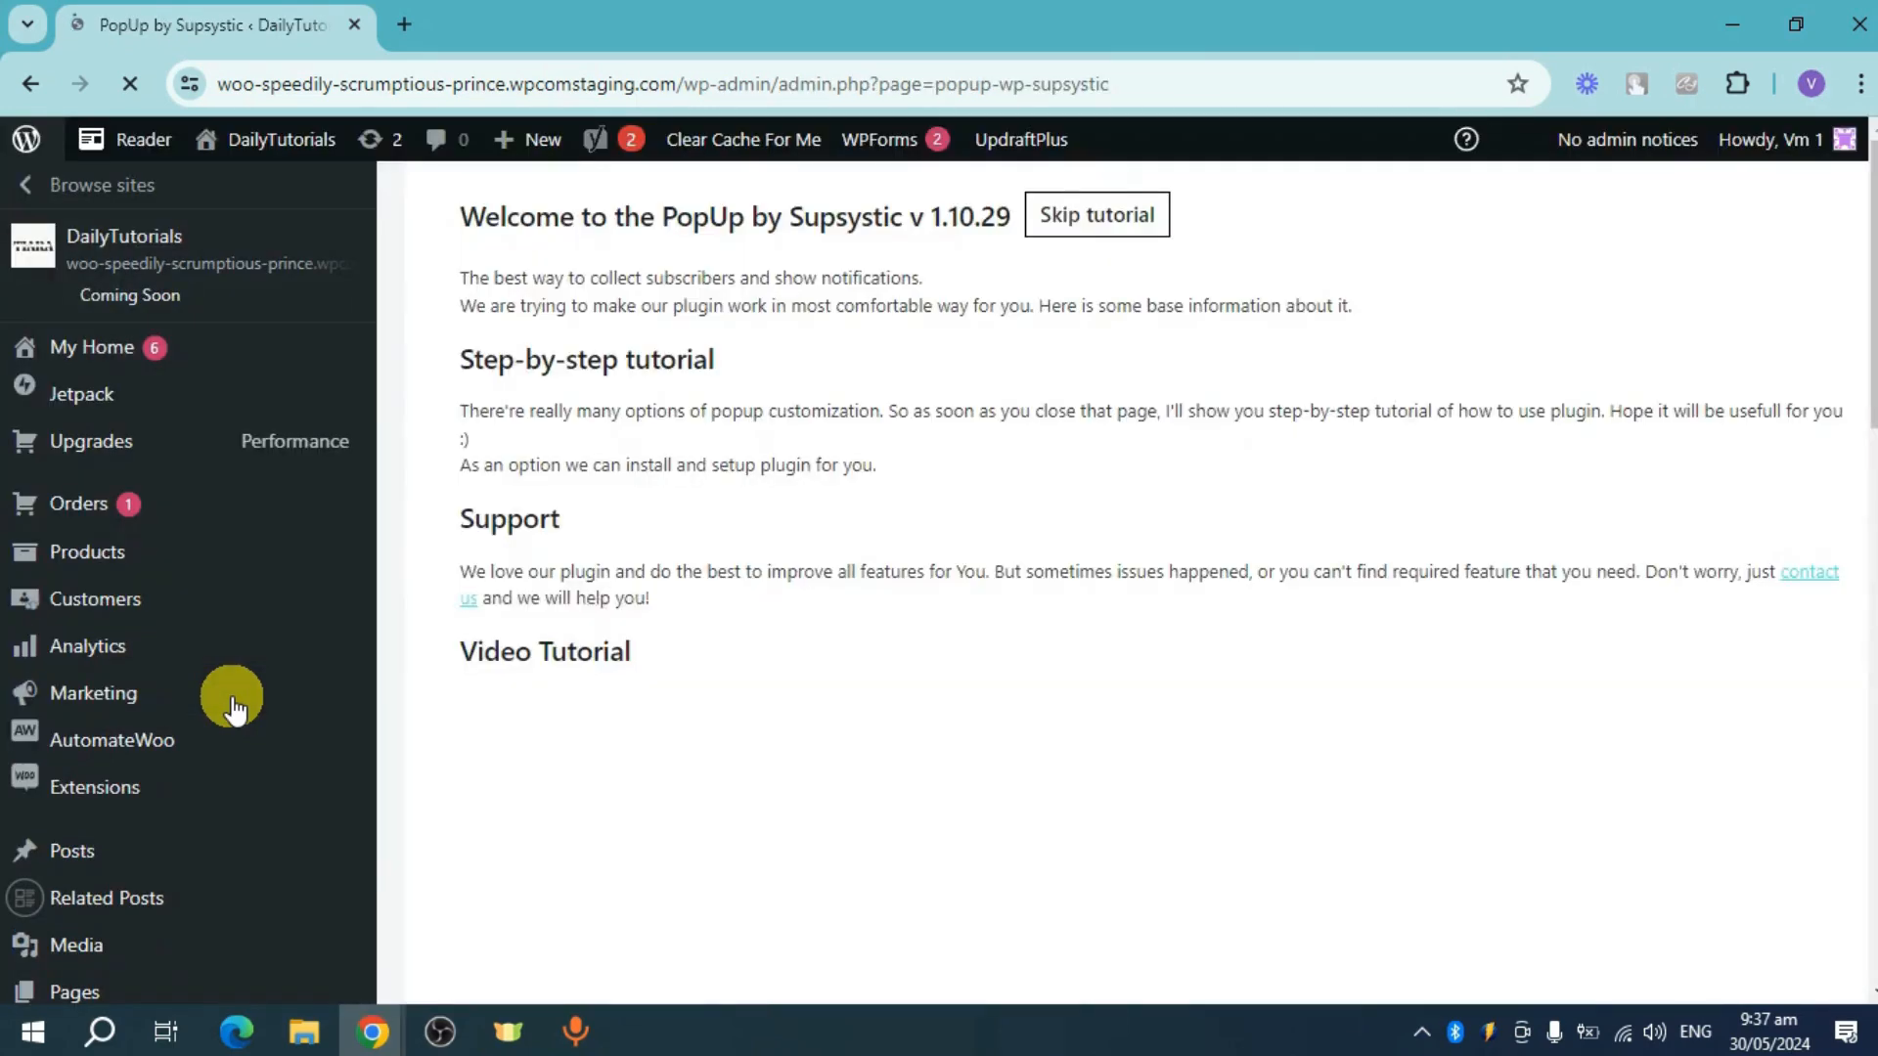
# Close the subscription form on the PopUp by Supsystic welcome page and start creating a new popup.
pyautogui.scroll(-1, 1240, 592)
pyautogui.scroll(-3, 1240, 592)
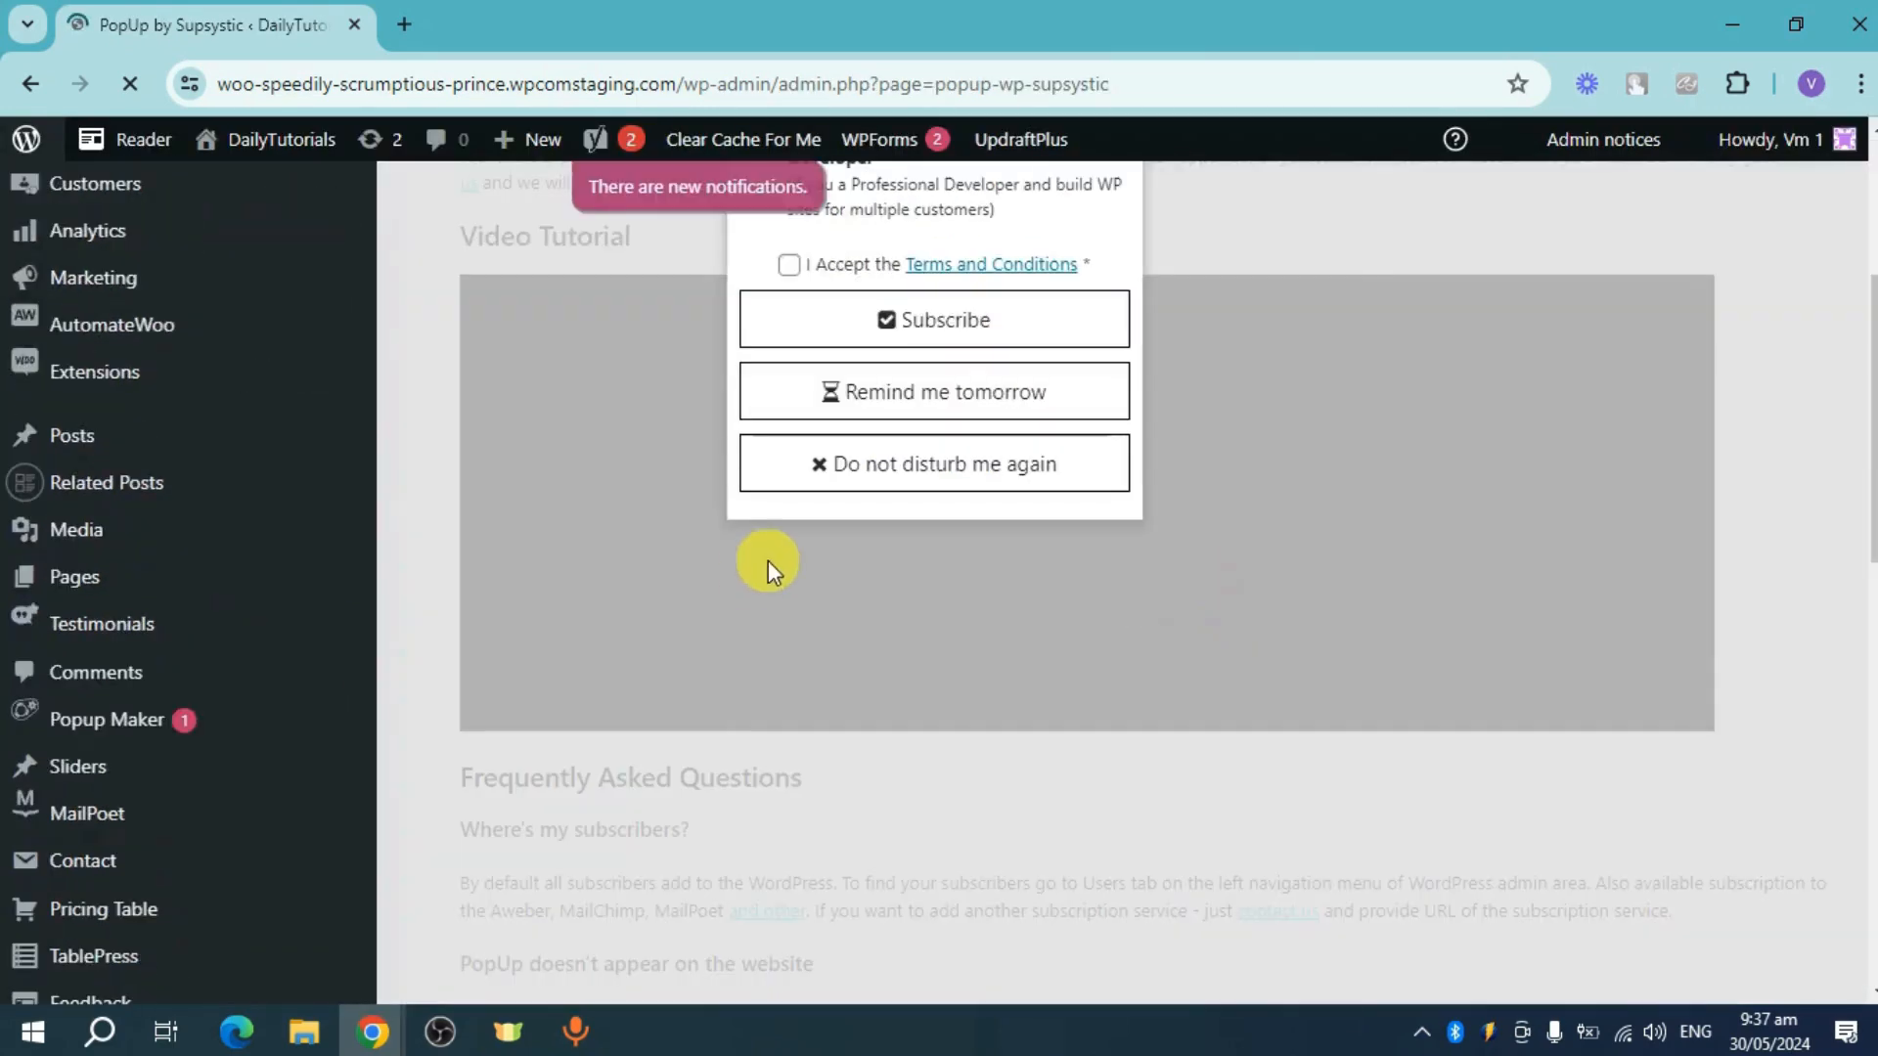
pyautogui.scroll(3, 766, 561)
pyautogui.click(1137, 213)
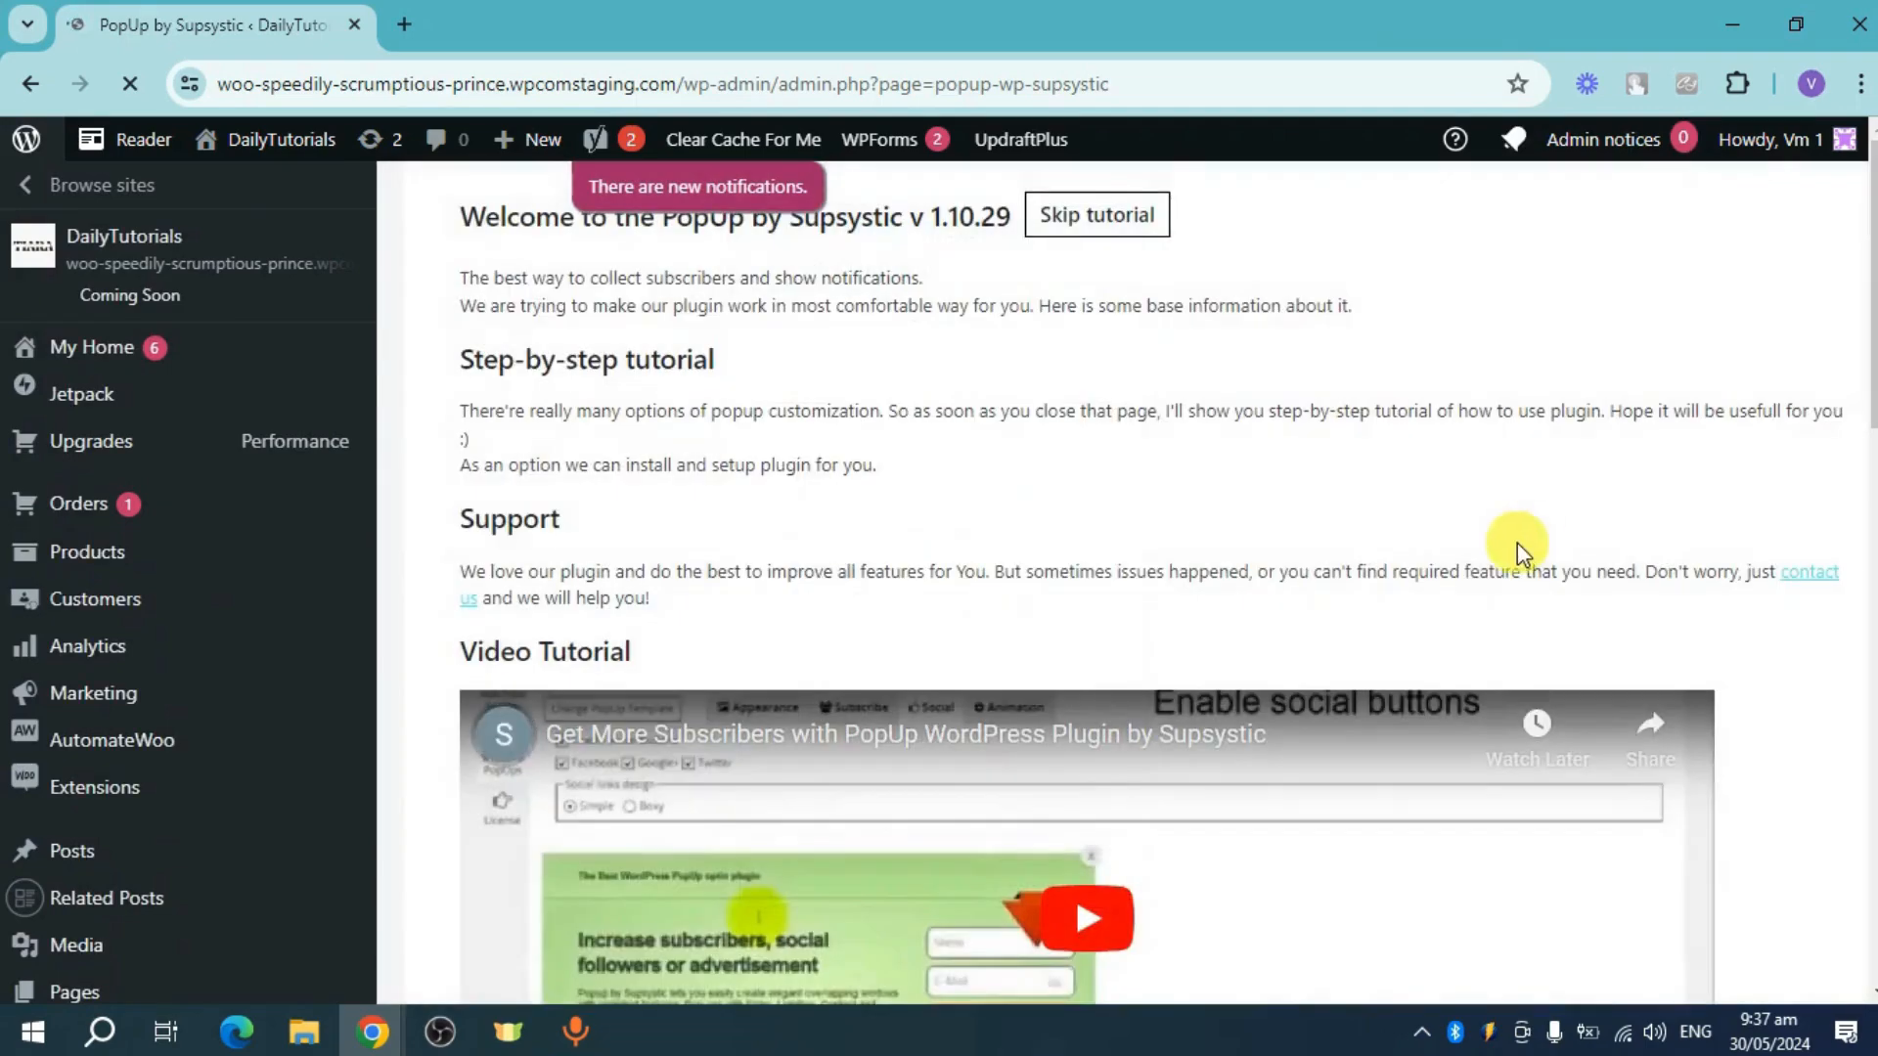
pyautogui.scroll(-8, 1141, 547)
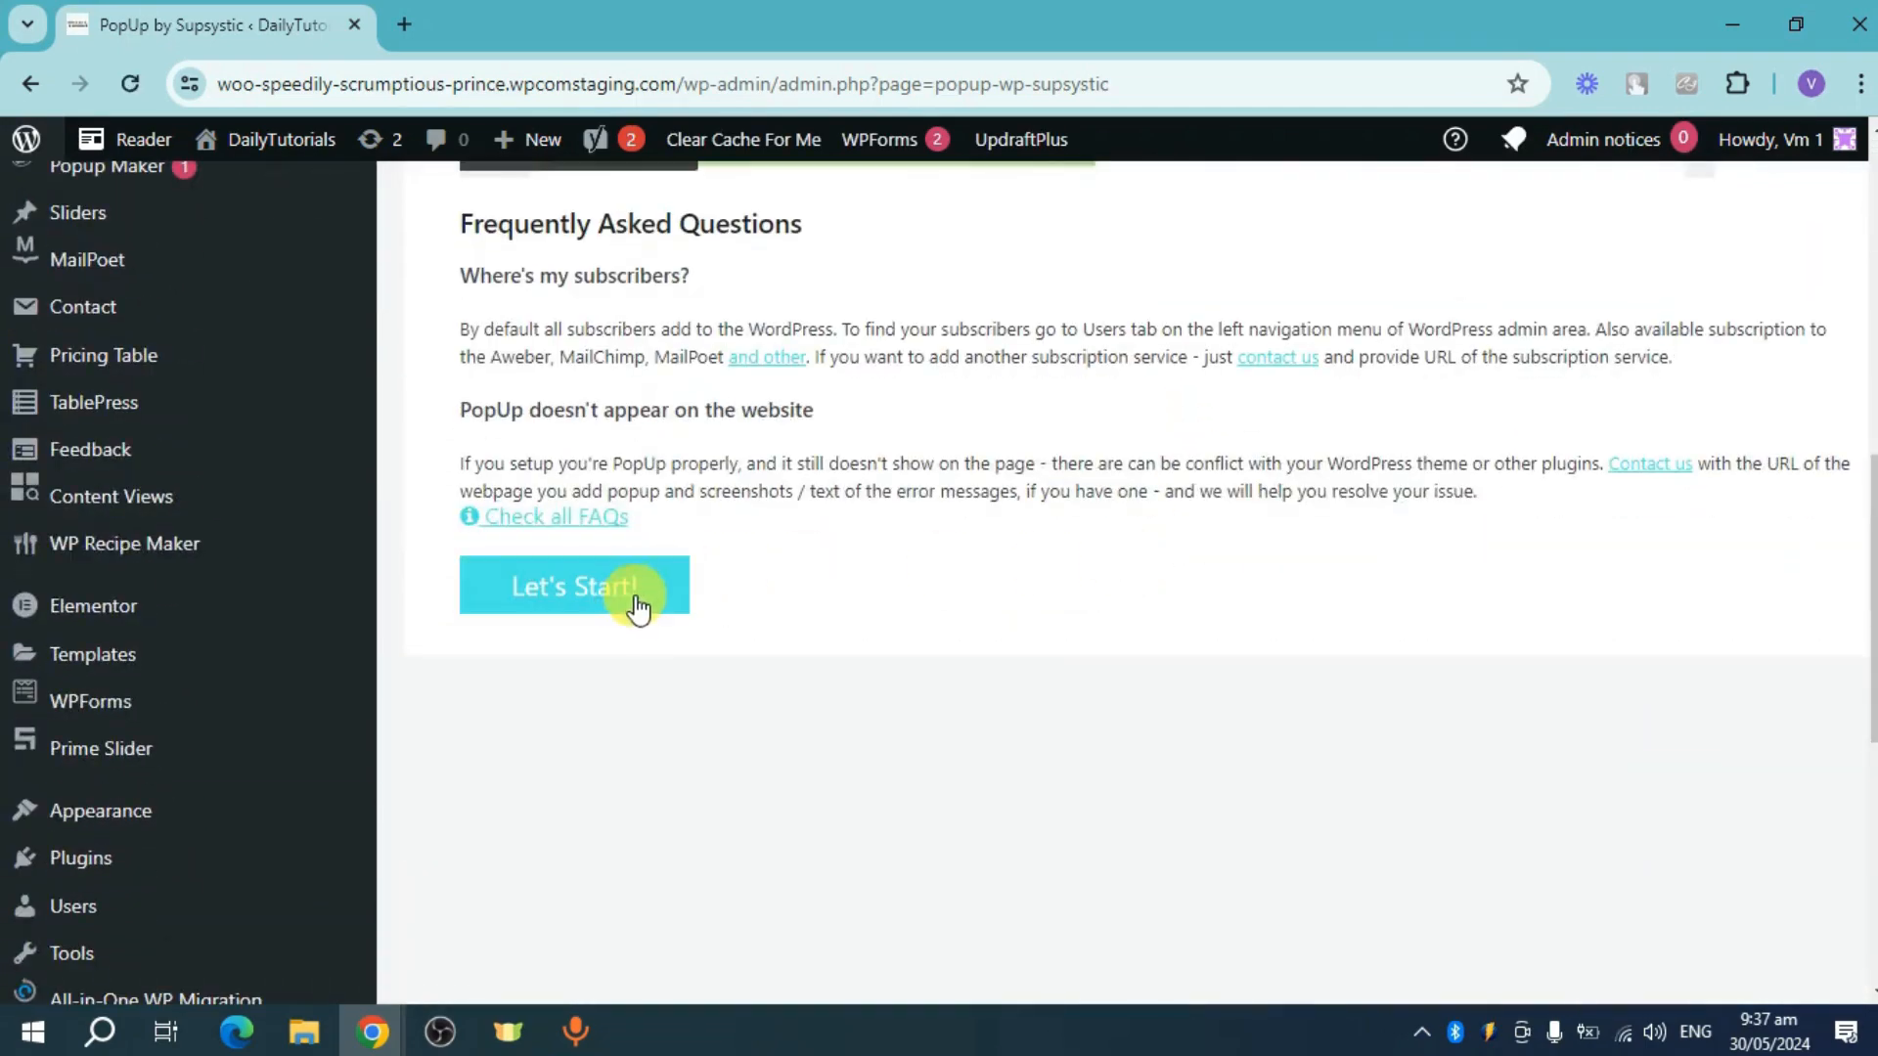
pyautogui.click(647, 607)
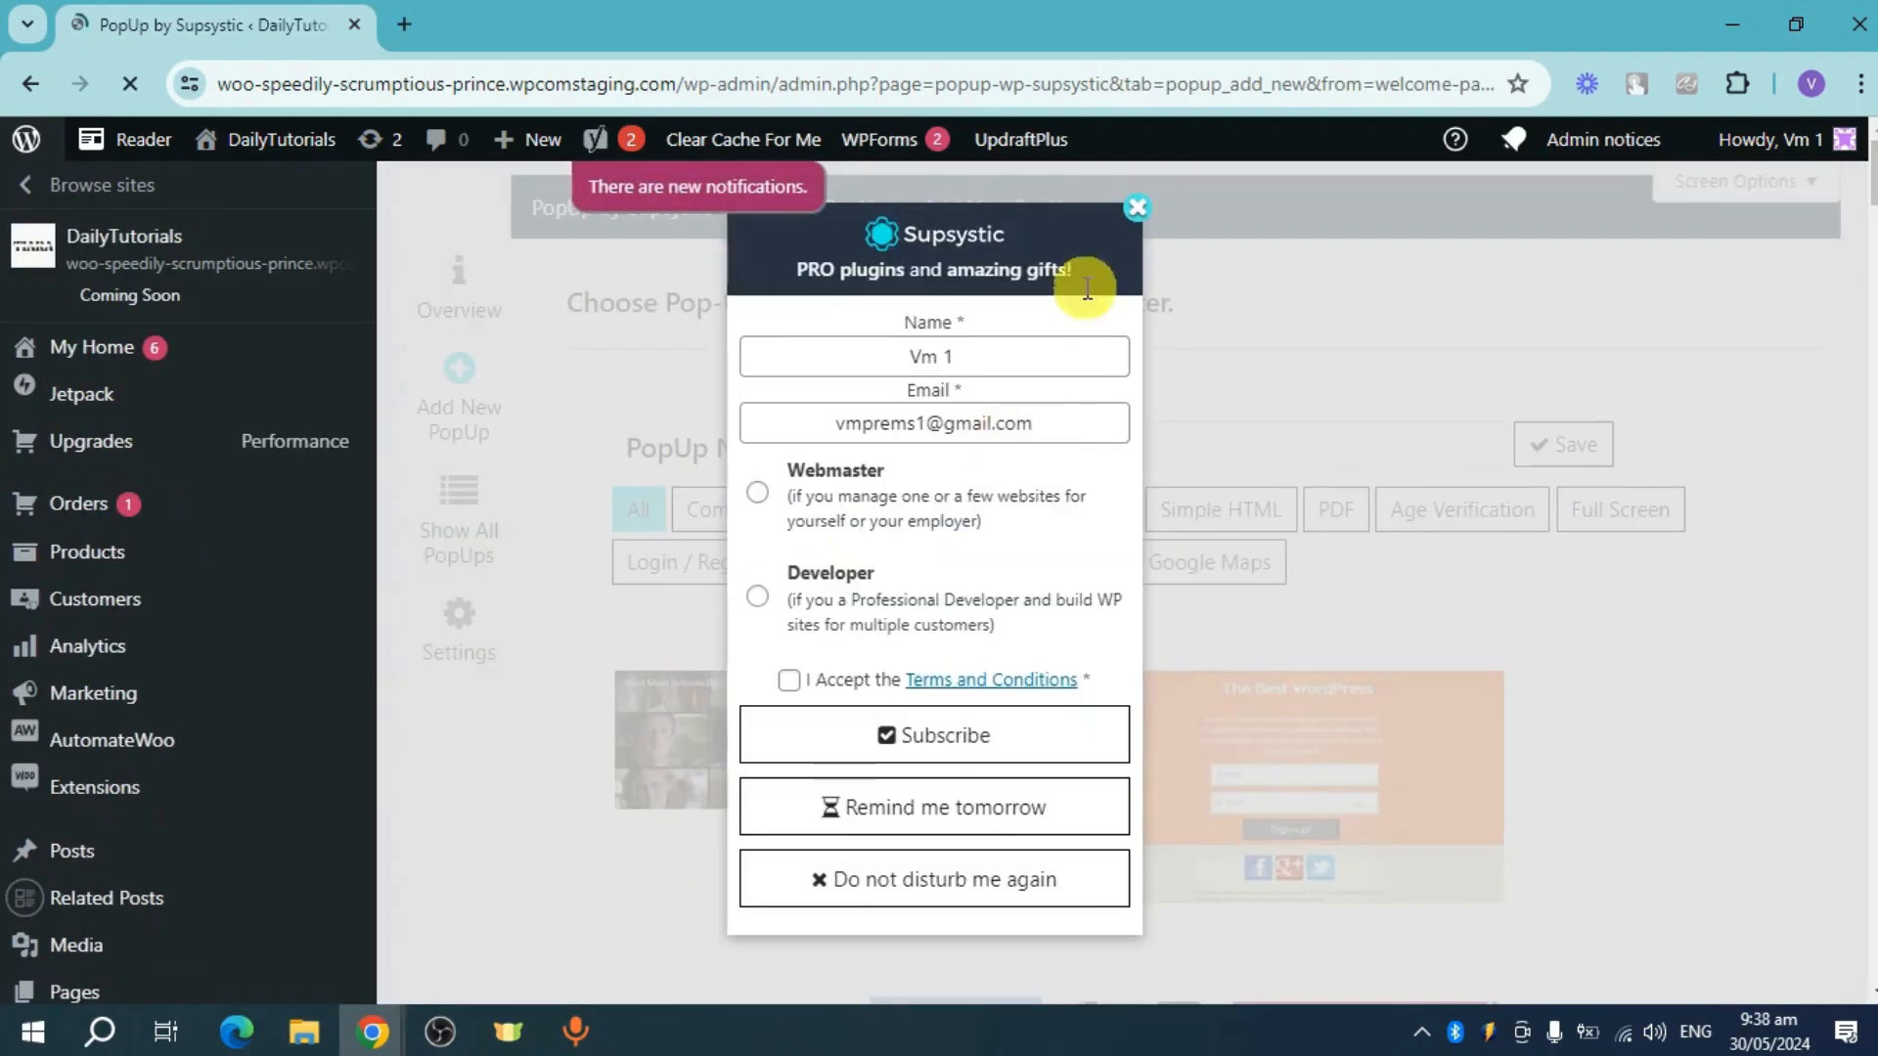
# Dismiss the subscription form, name the new popup Popup1 and advance to the template selection hint.
pyautogui.click(1136, 208)
pyautogui.click(1091, 443)
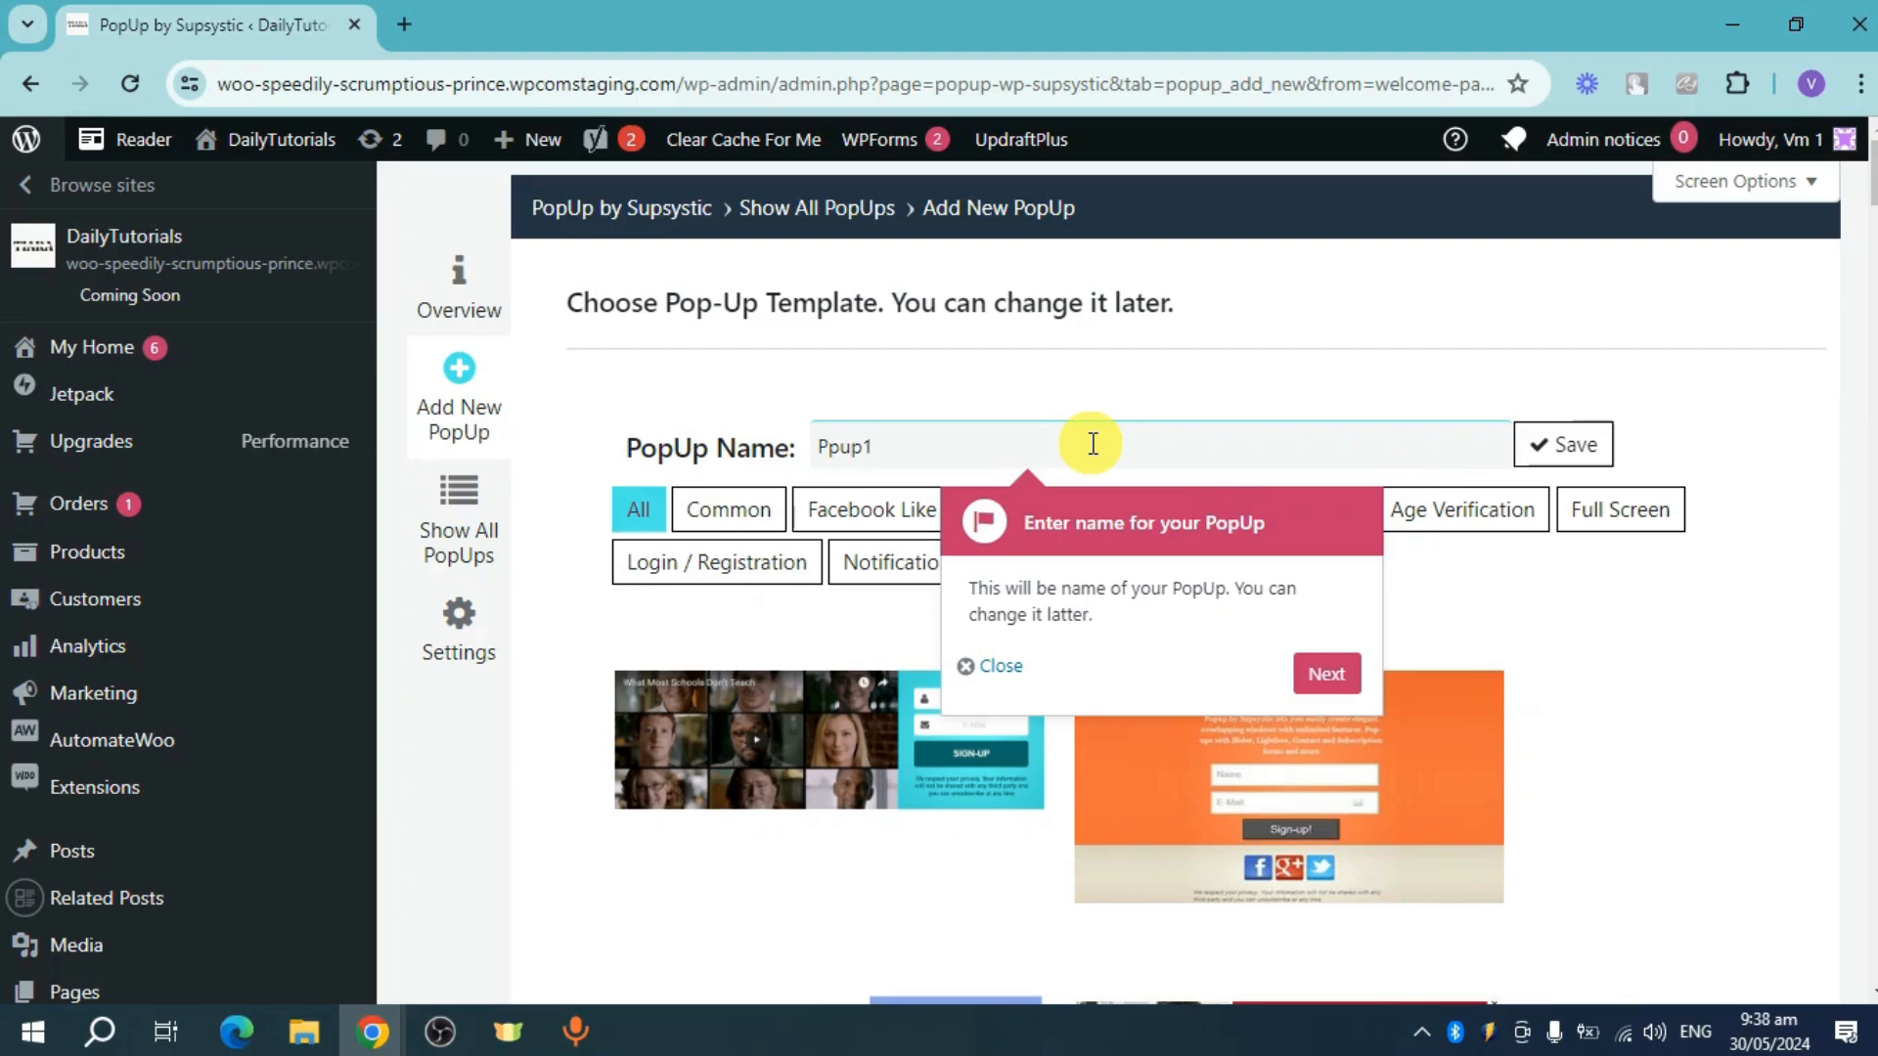
pyautogui.moveTo(821, 445); pyautogui.dragTo(849, 447)
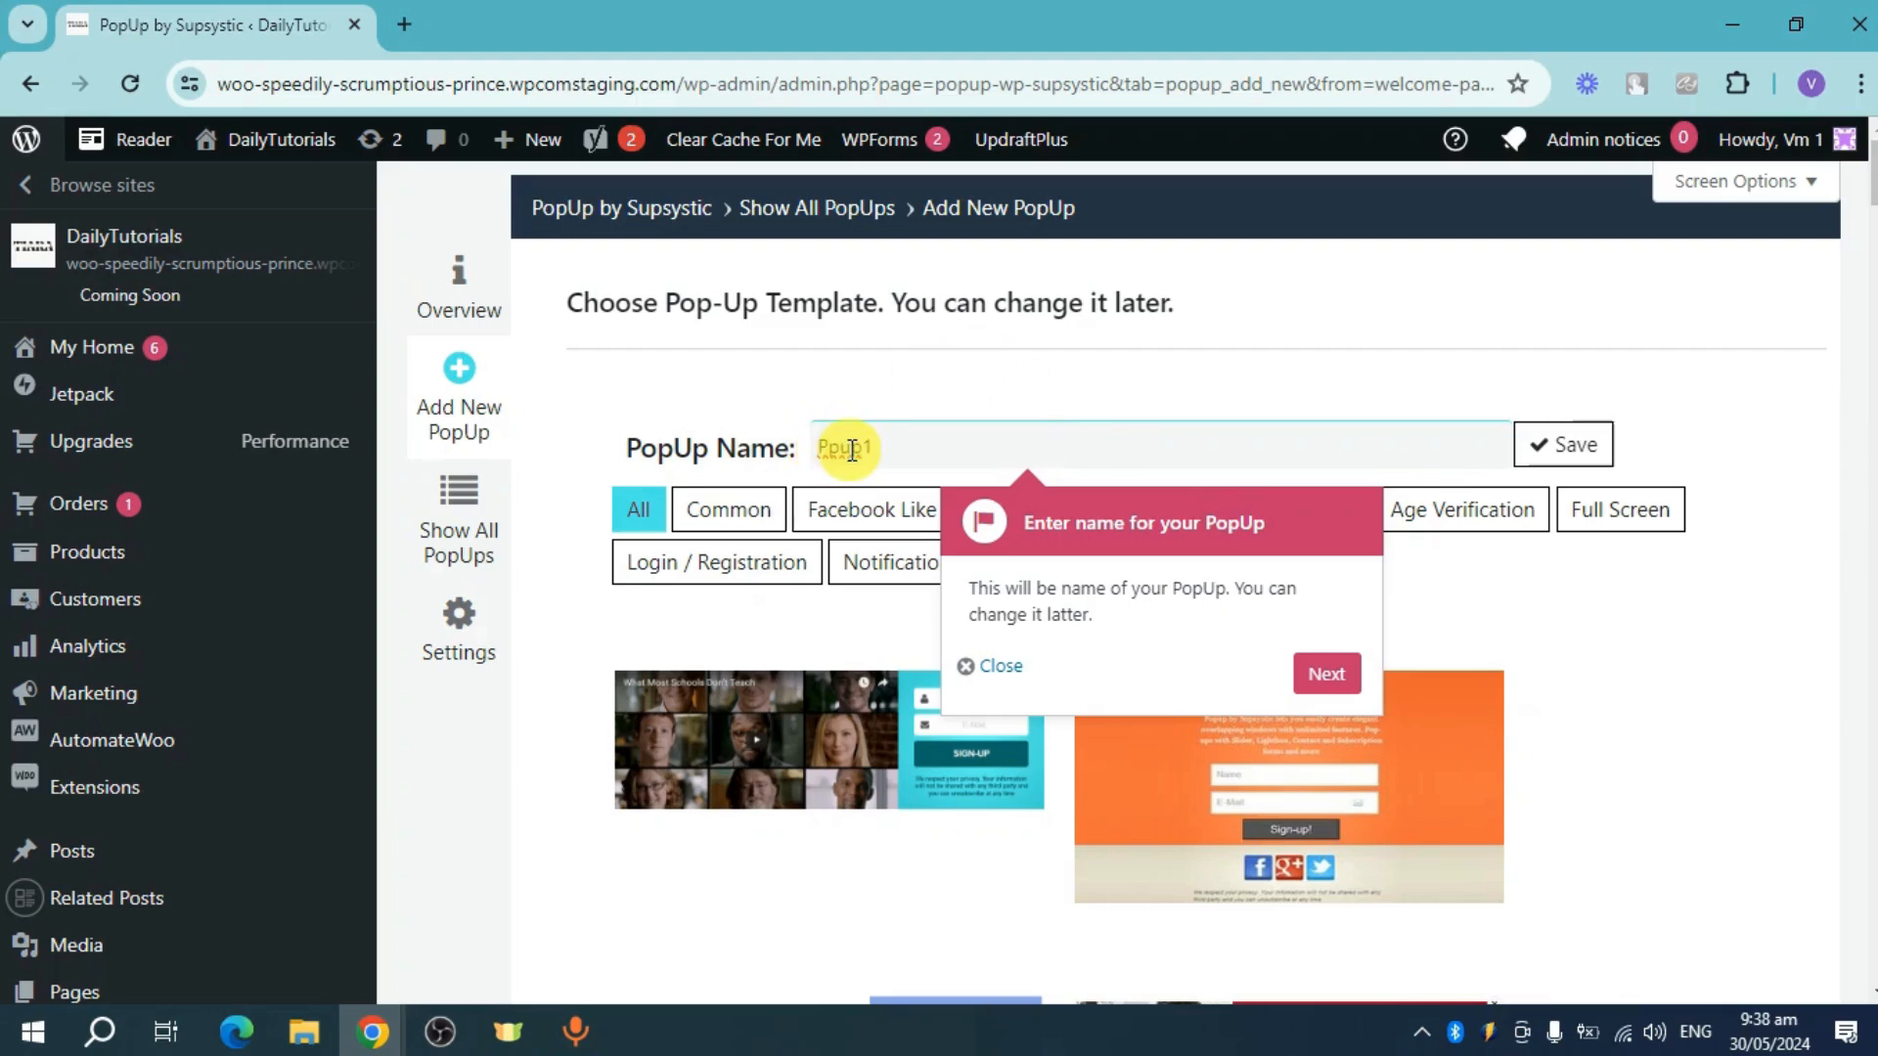
pyautogui.click(1334, 677)
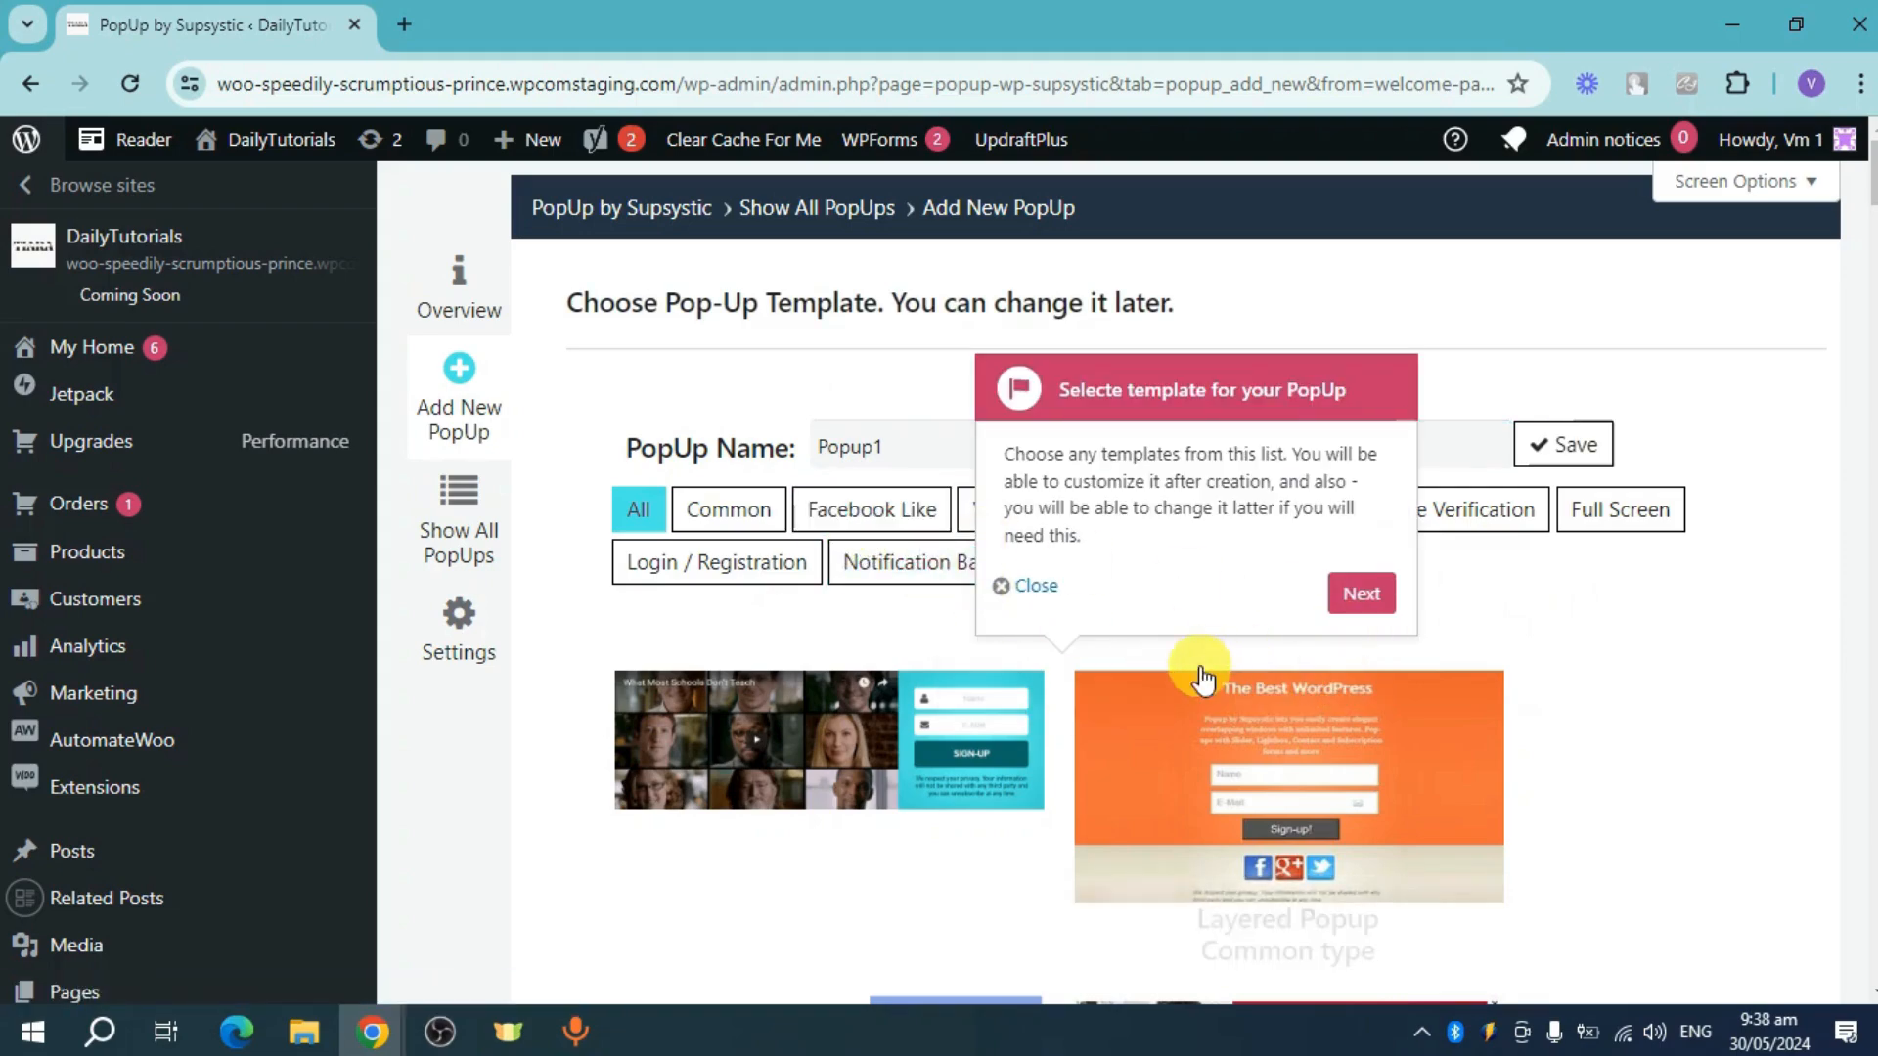
# Examine the popup templates, including the Age Verification, Full Screen, Login / Registration, Notification Bar and Facebook Like categories.
pyautogui.scroll(-2, 1333, 649)
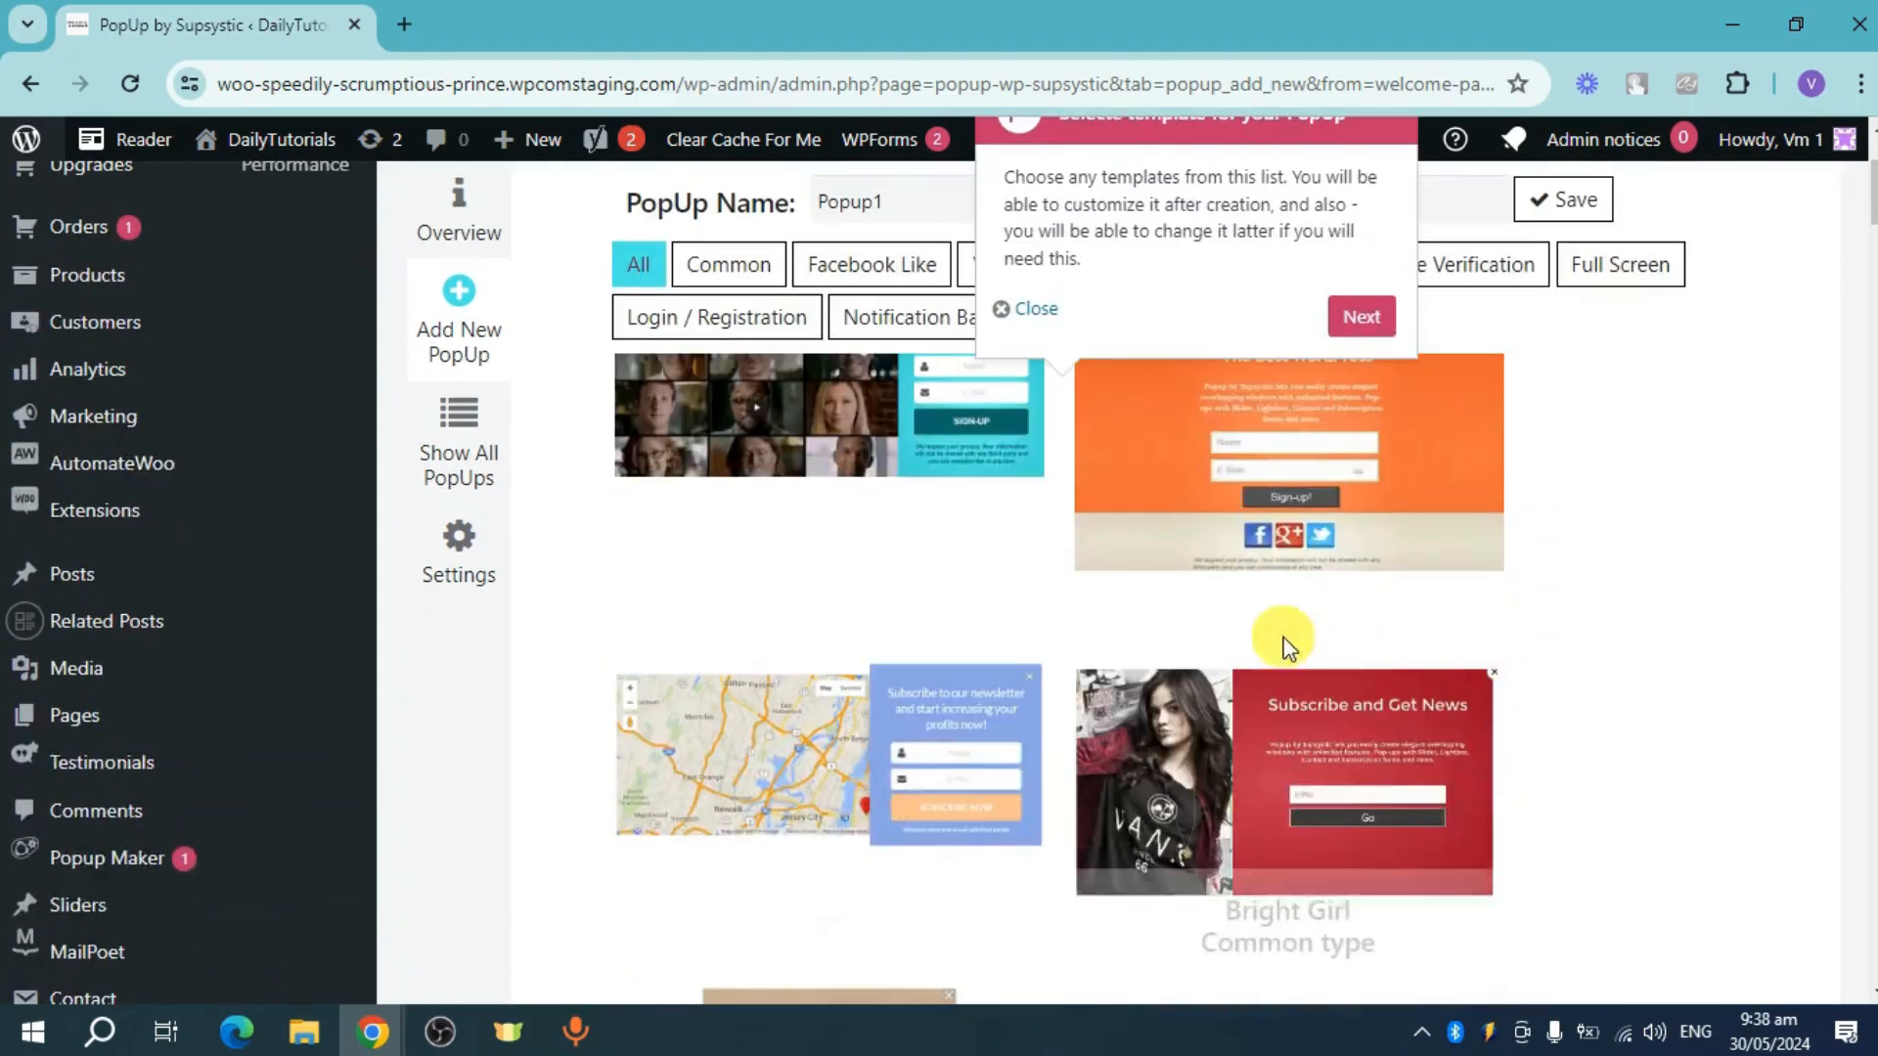
pyautogui.scroll(-3, 1421, 650)
pyautogui.scroll(5, 1500, 662)
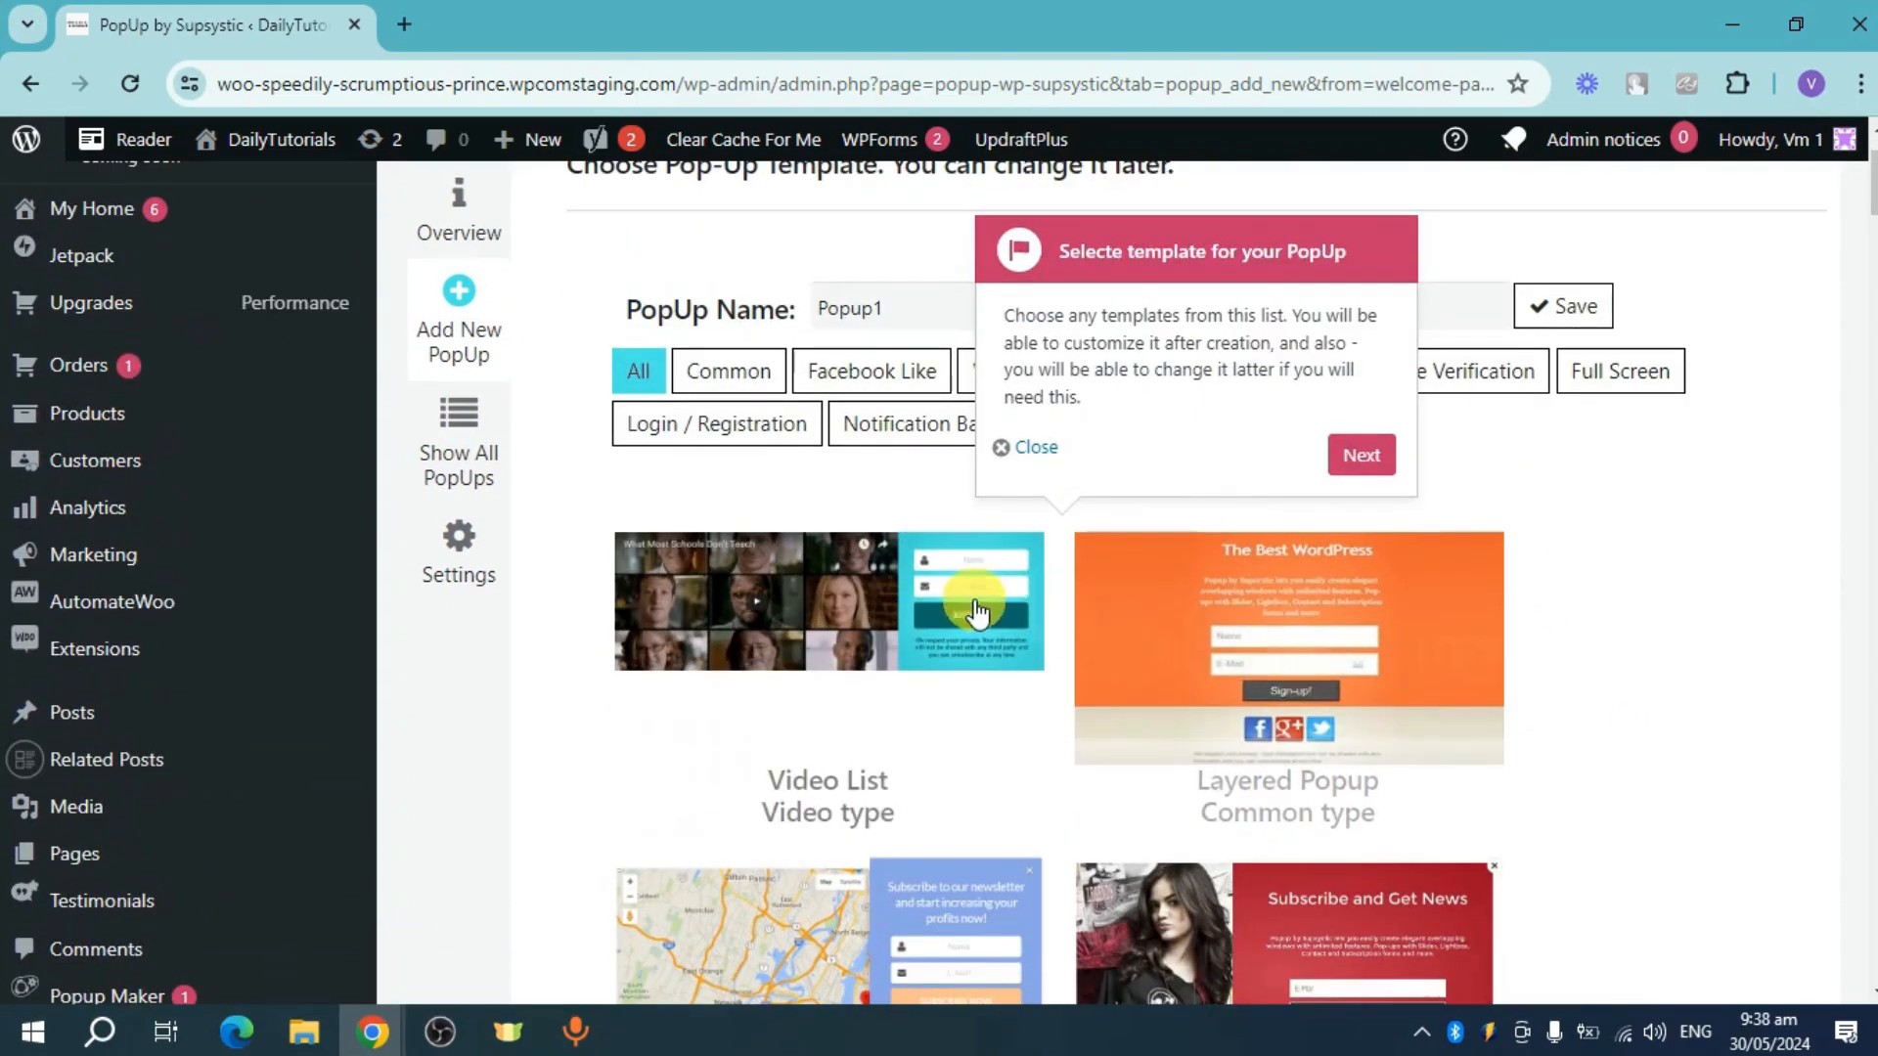
pyautogui.click(1488, 380)
pyautogui.click(1584, 372)
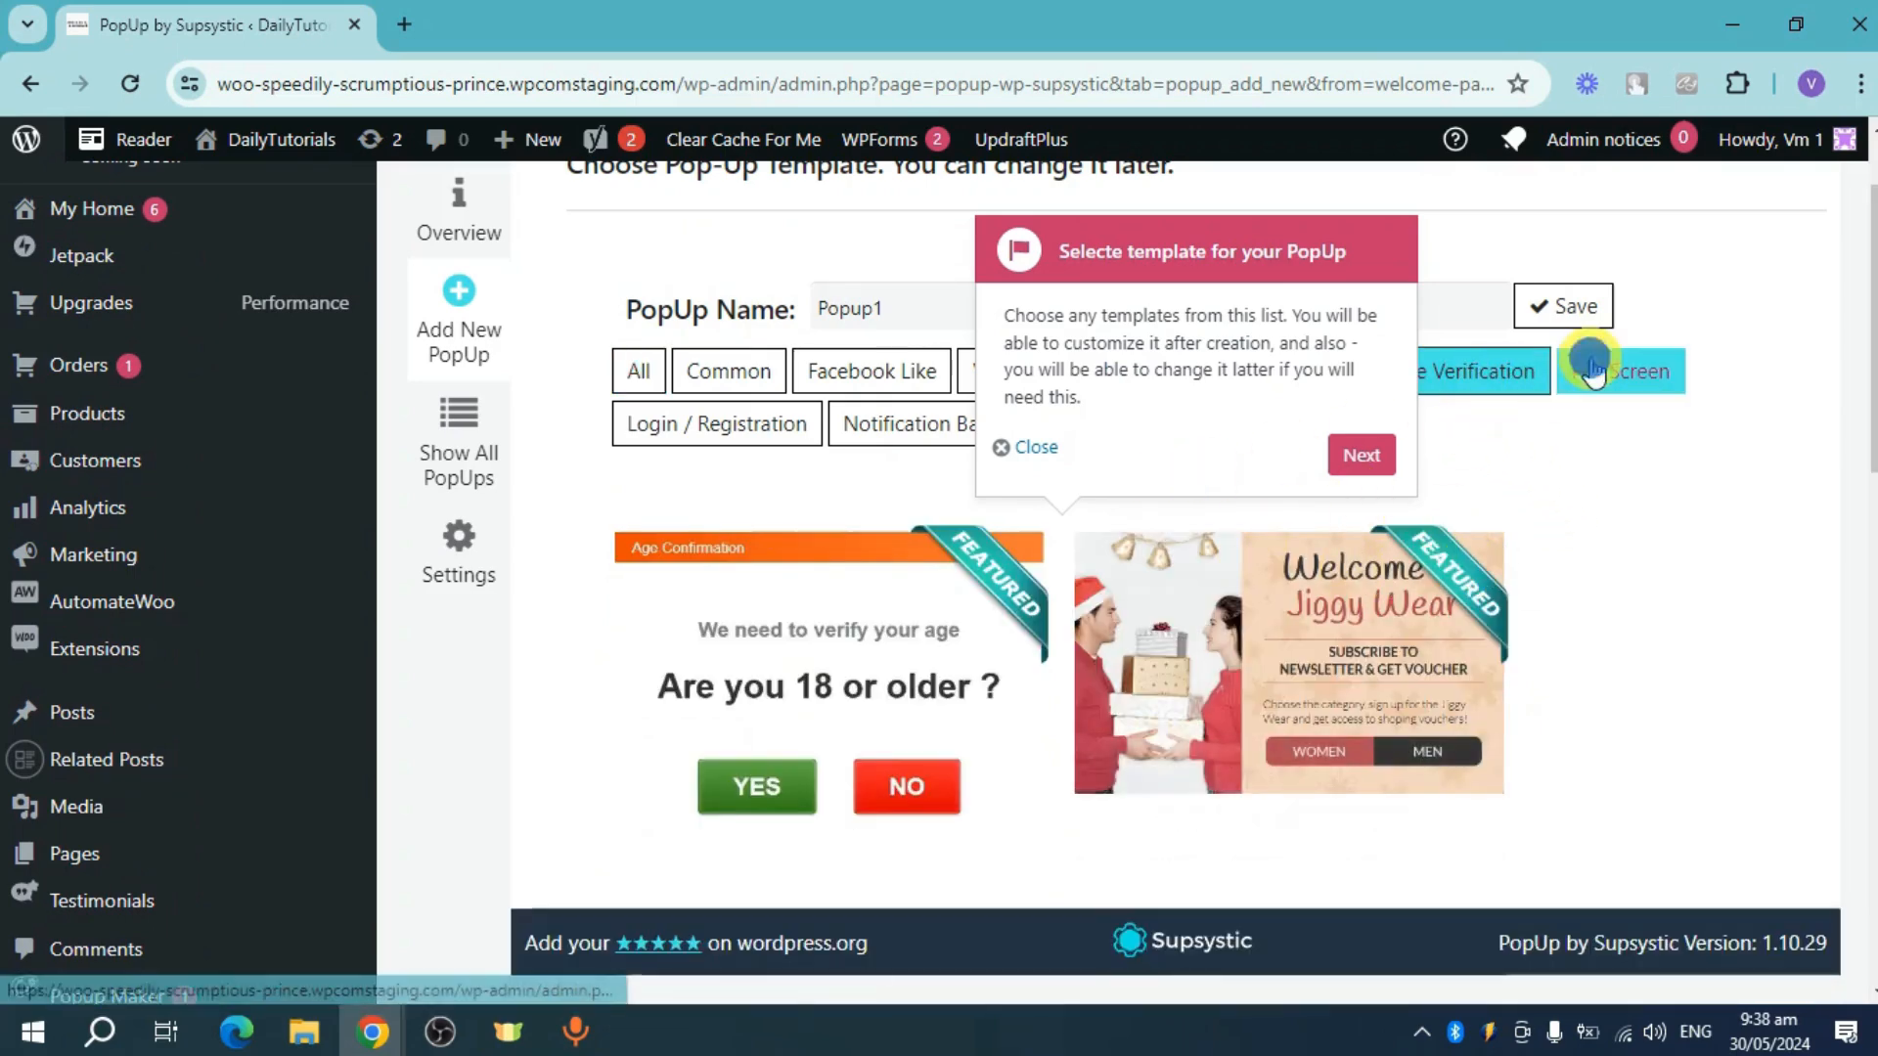
pyautogui.click(751, 431)
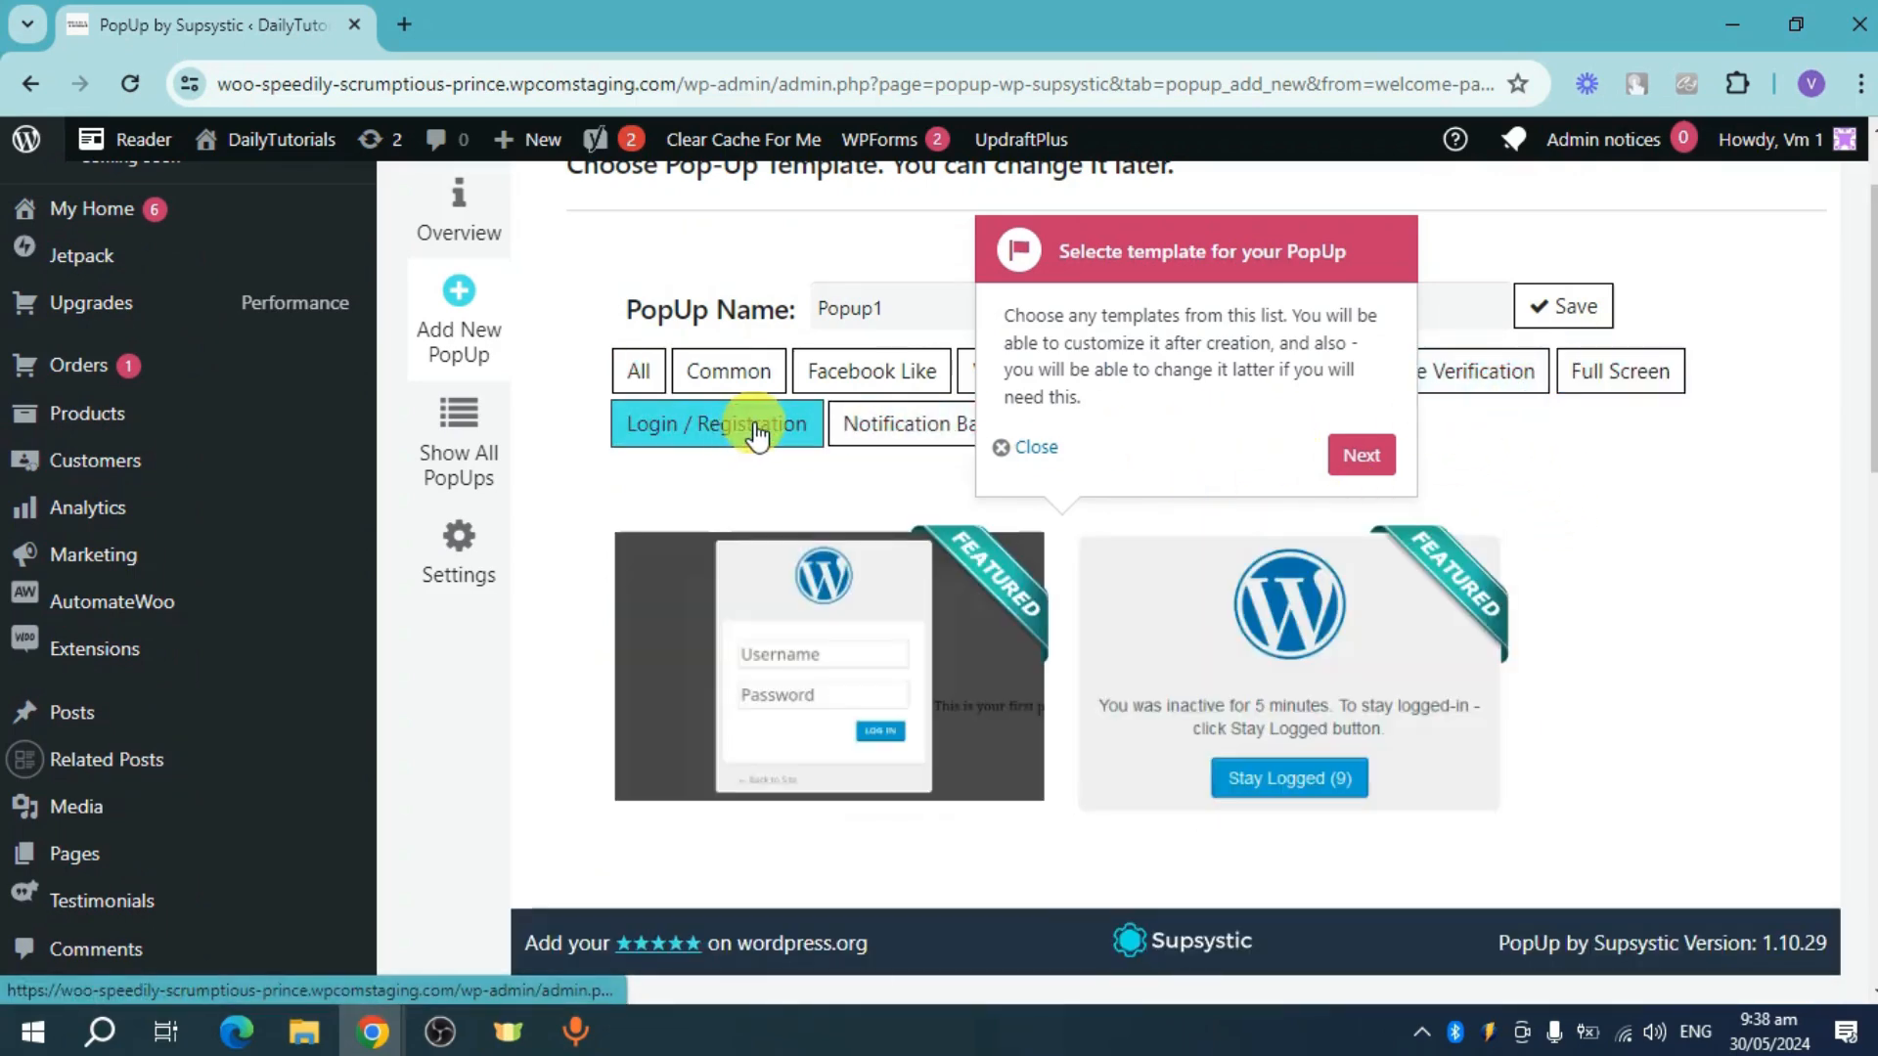
pyautogui.click(900, 426)
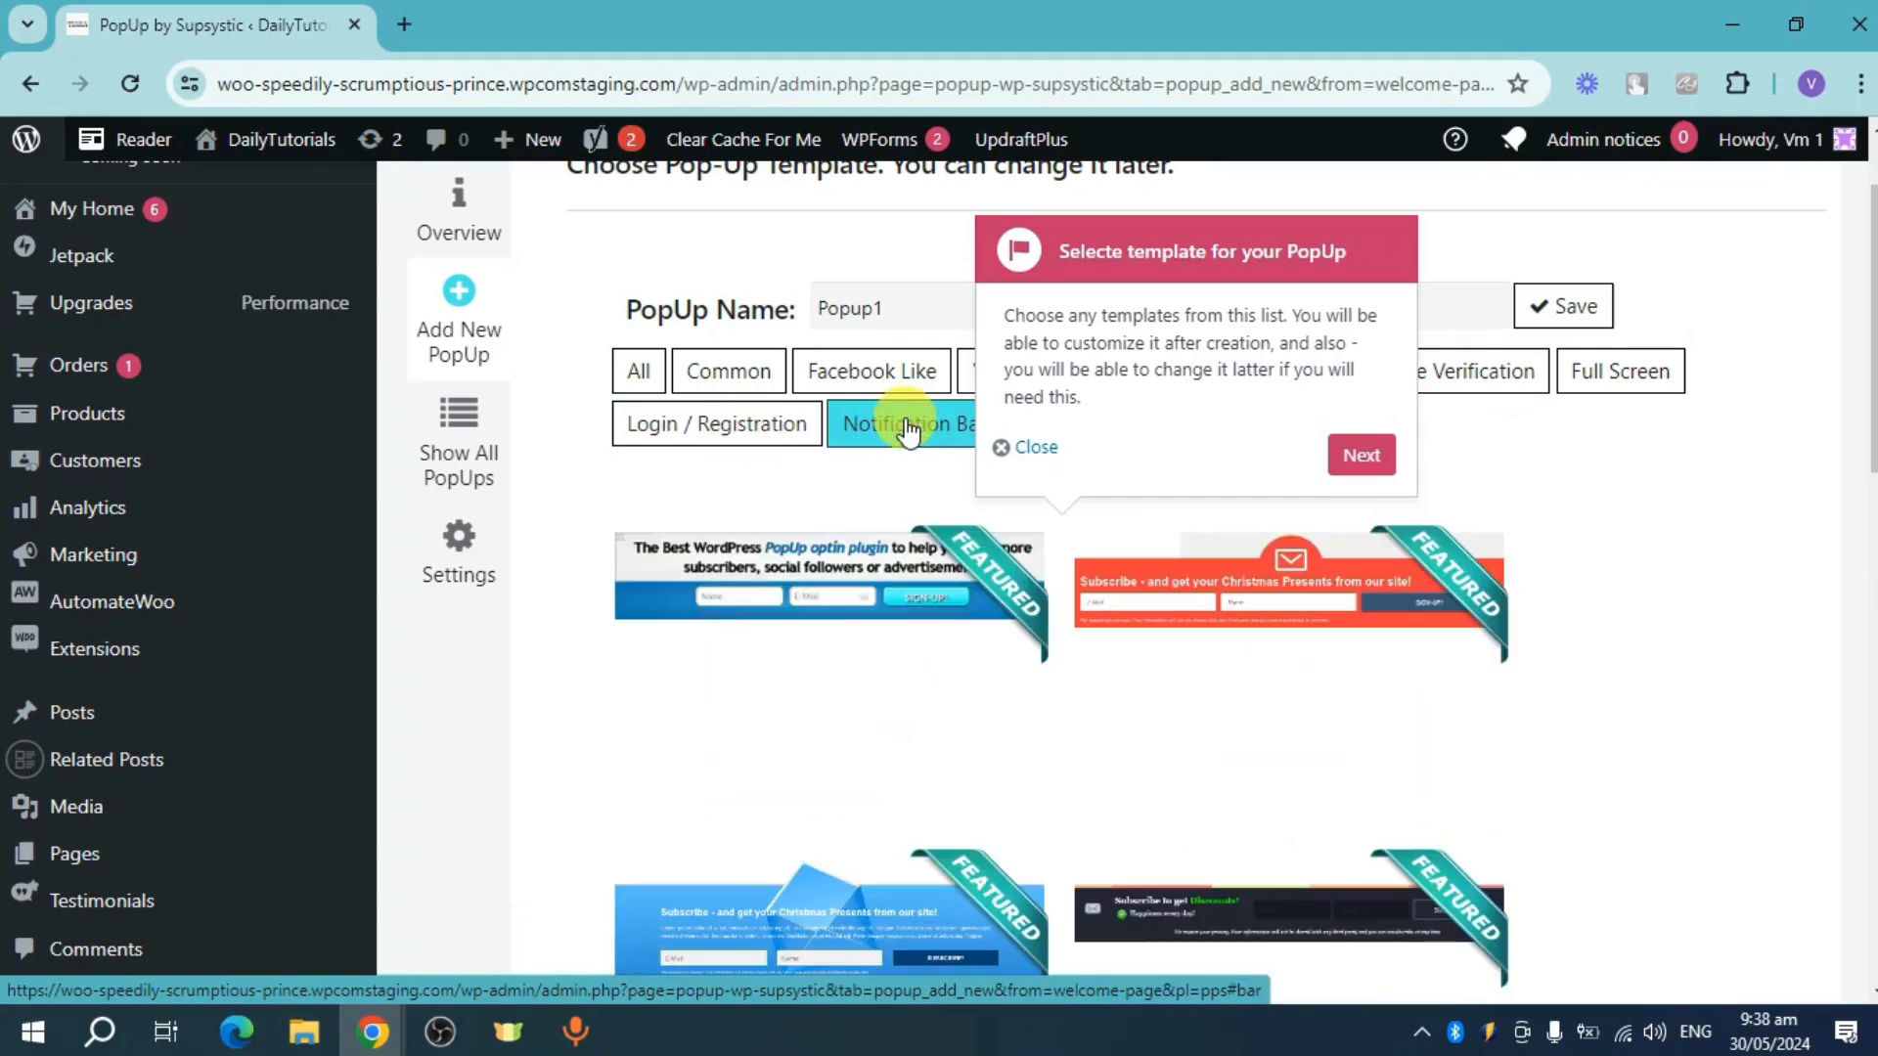
pyautogui.click(885, 377)
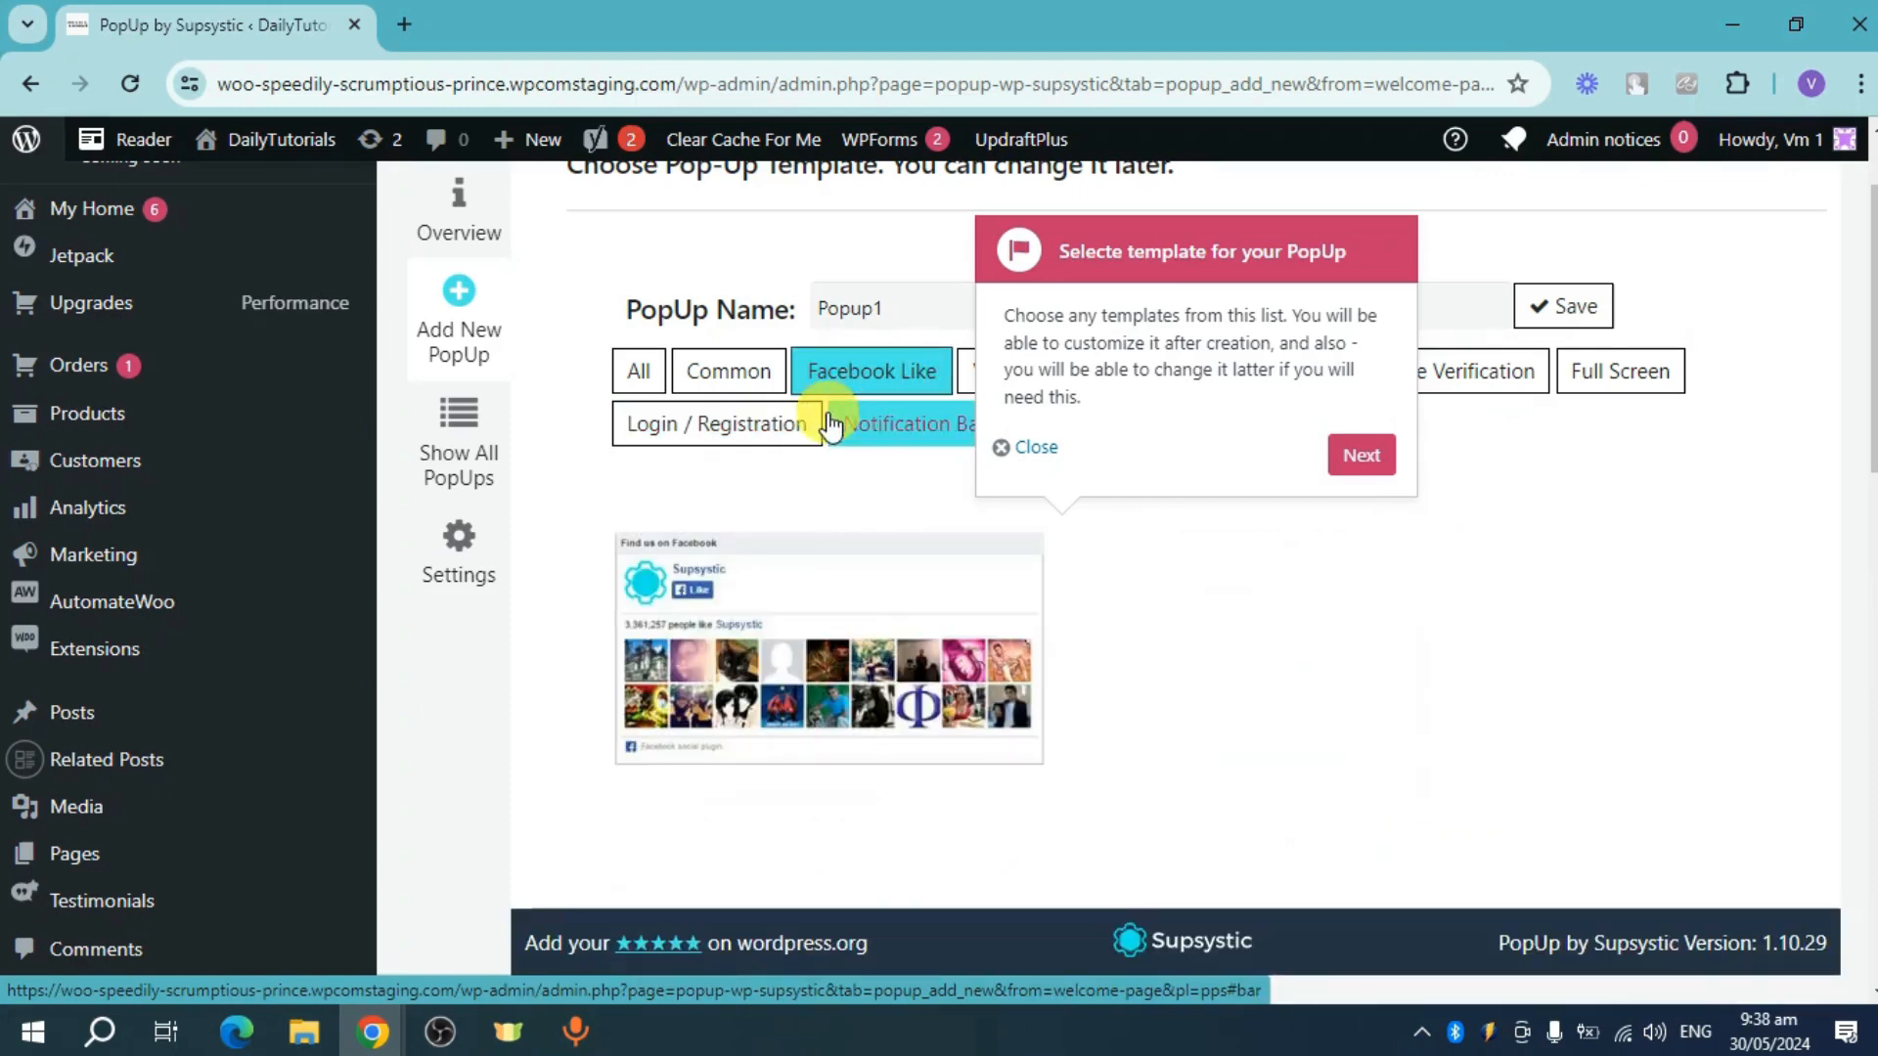
pyautogui.click(782, 442)
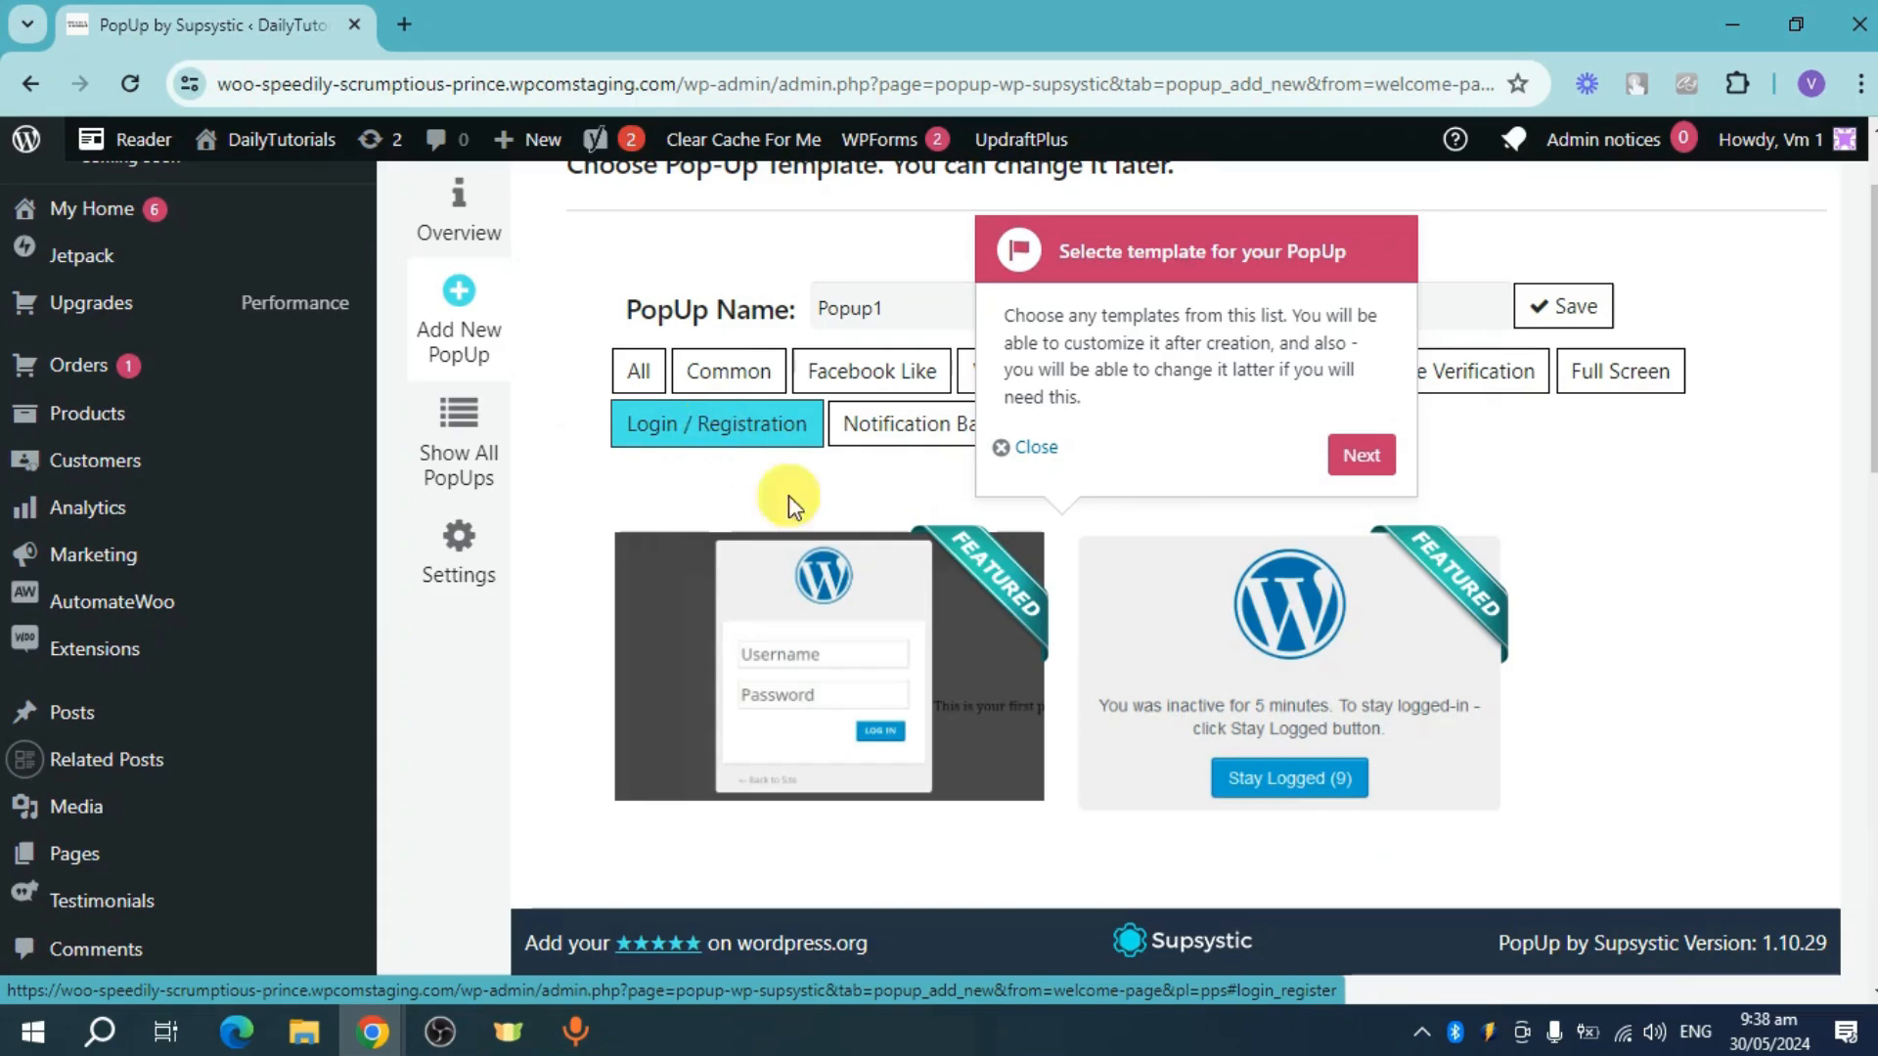
pyautogui.scroll(-2, 1643, 678)
pyautogui.scroll(2, 1550, 599)
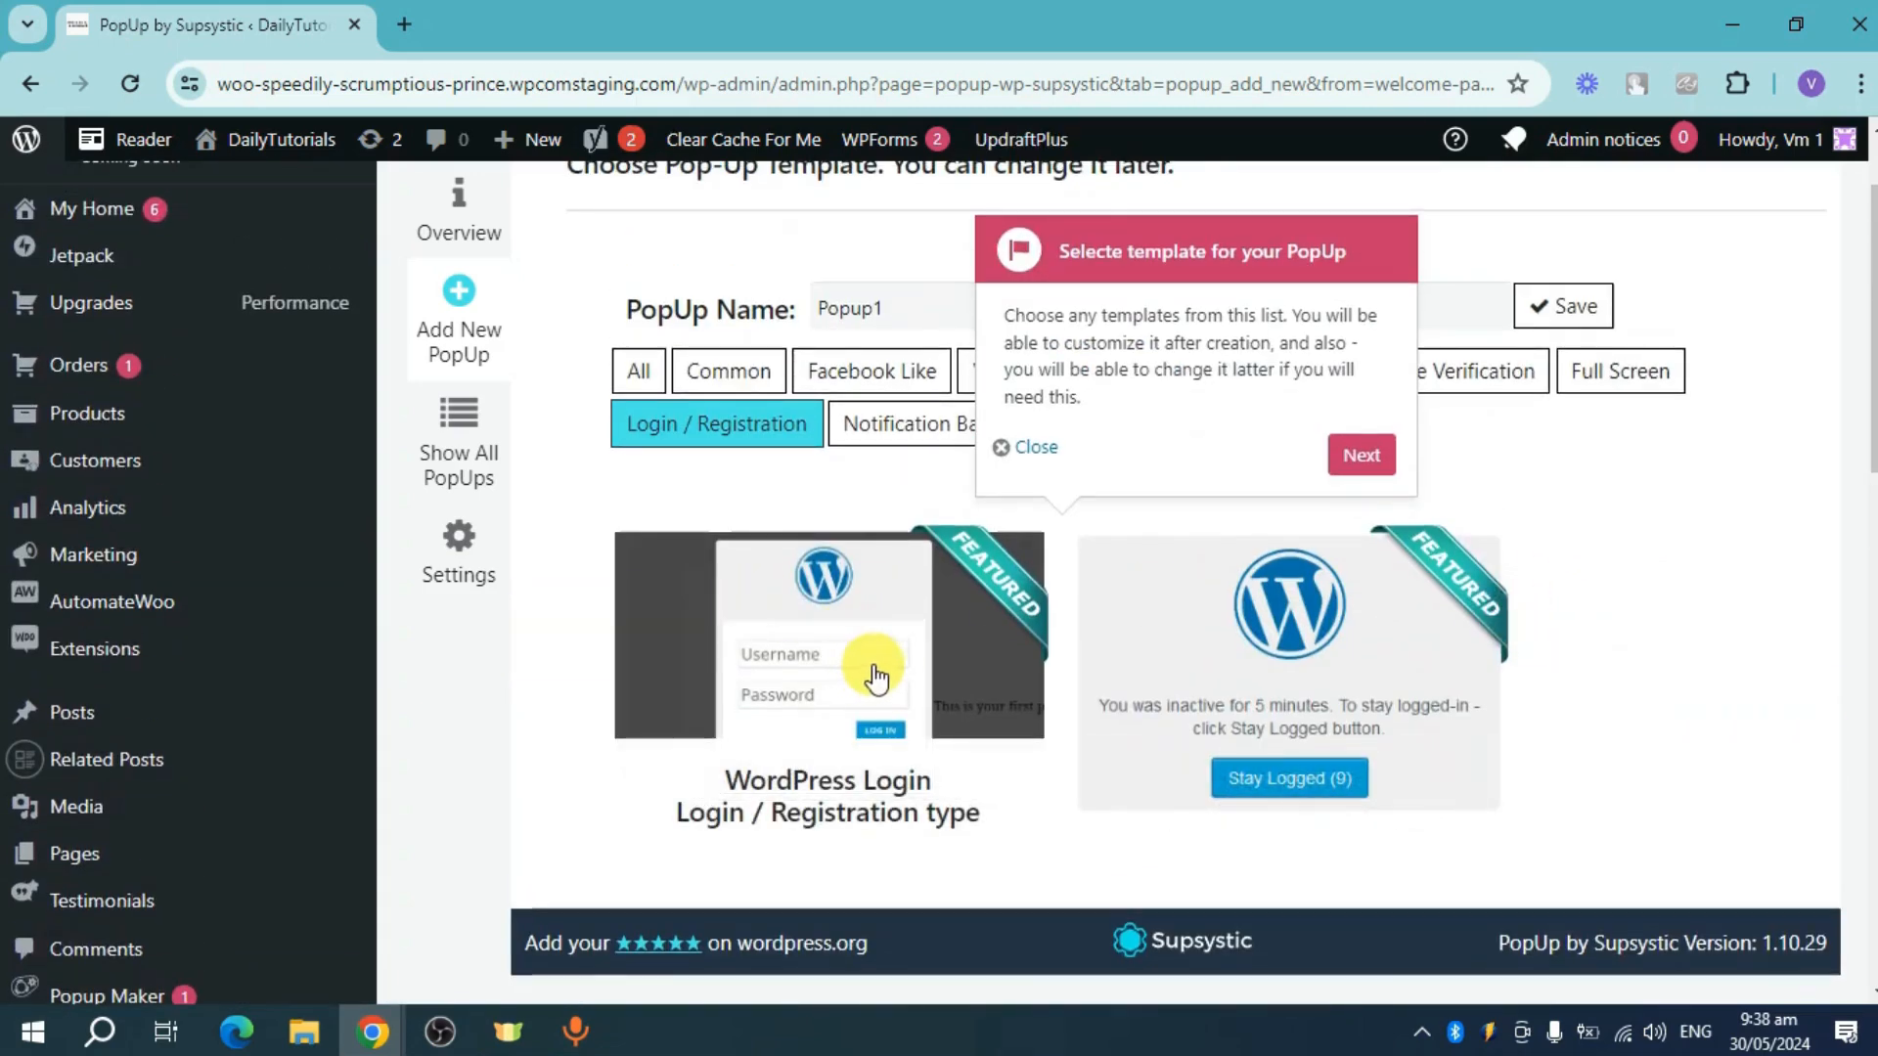
pyautogui.moveTo(893, 665)
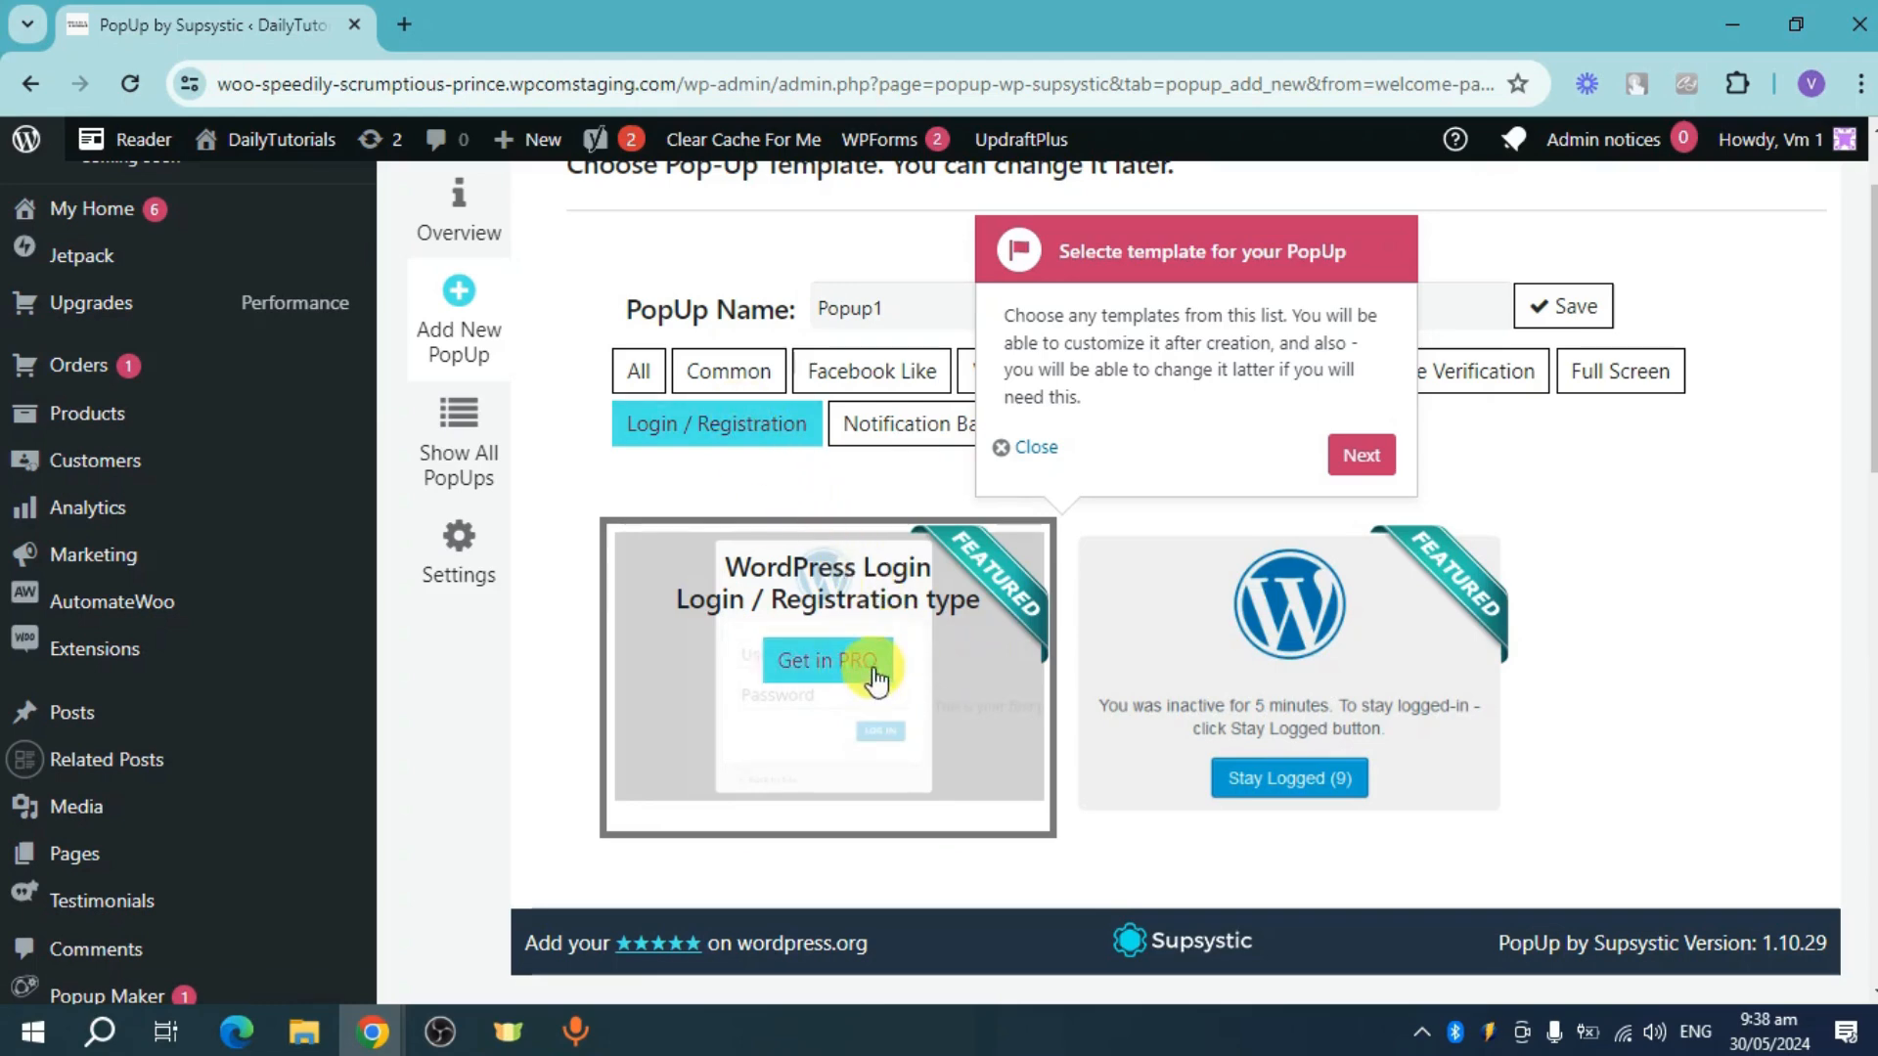
# Show all templates, save Popup1 with the Sign Up Classic template and dismiss the subscription form in its editor.
pyautogui.click(653, 376)
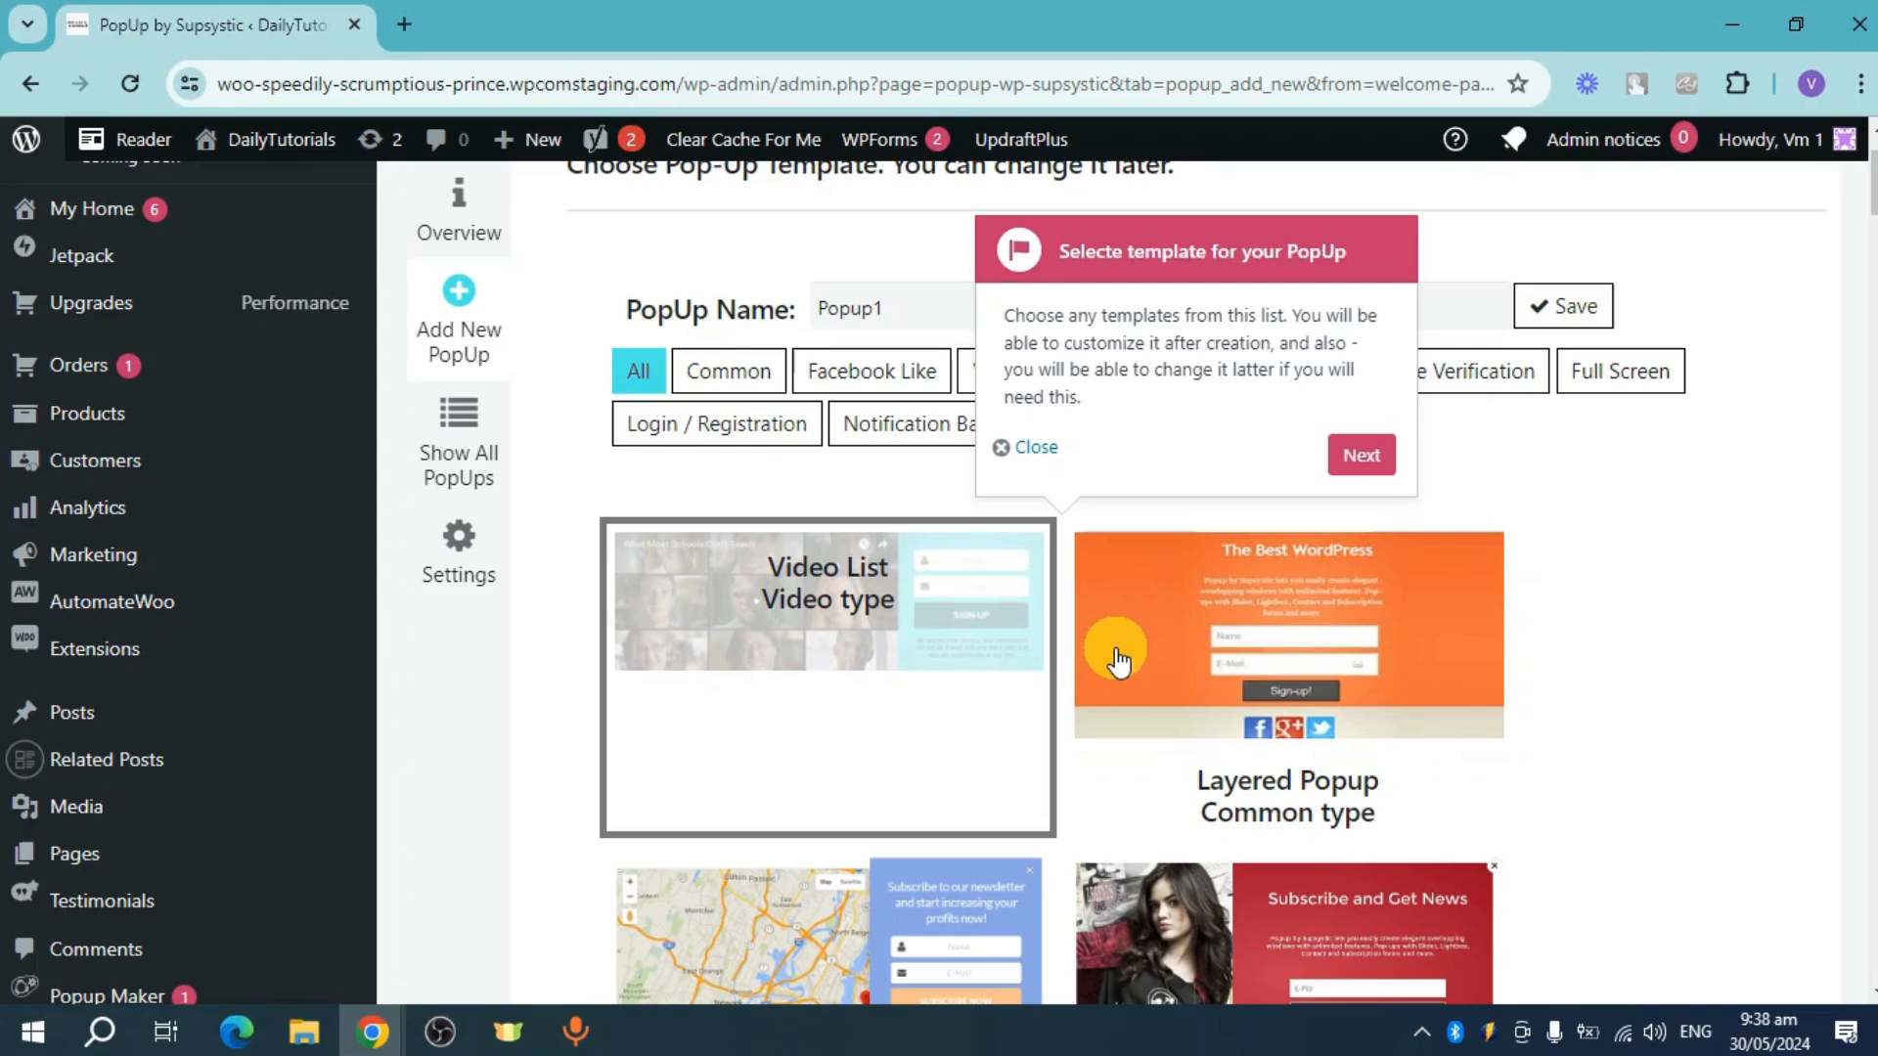
pyautogui.scroll(-2, 1357, 671)
pyautogui.scroll(-1, 1149, 674)
pyautogui.scroll(-3, 1257, 641)
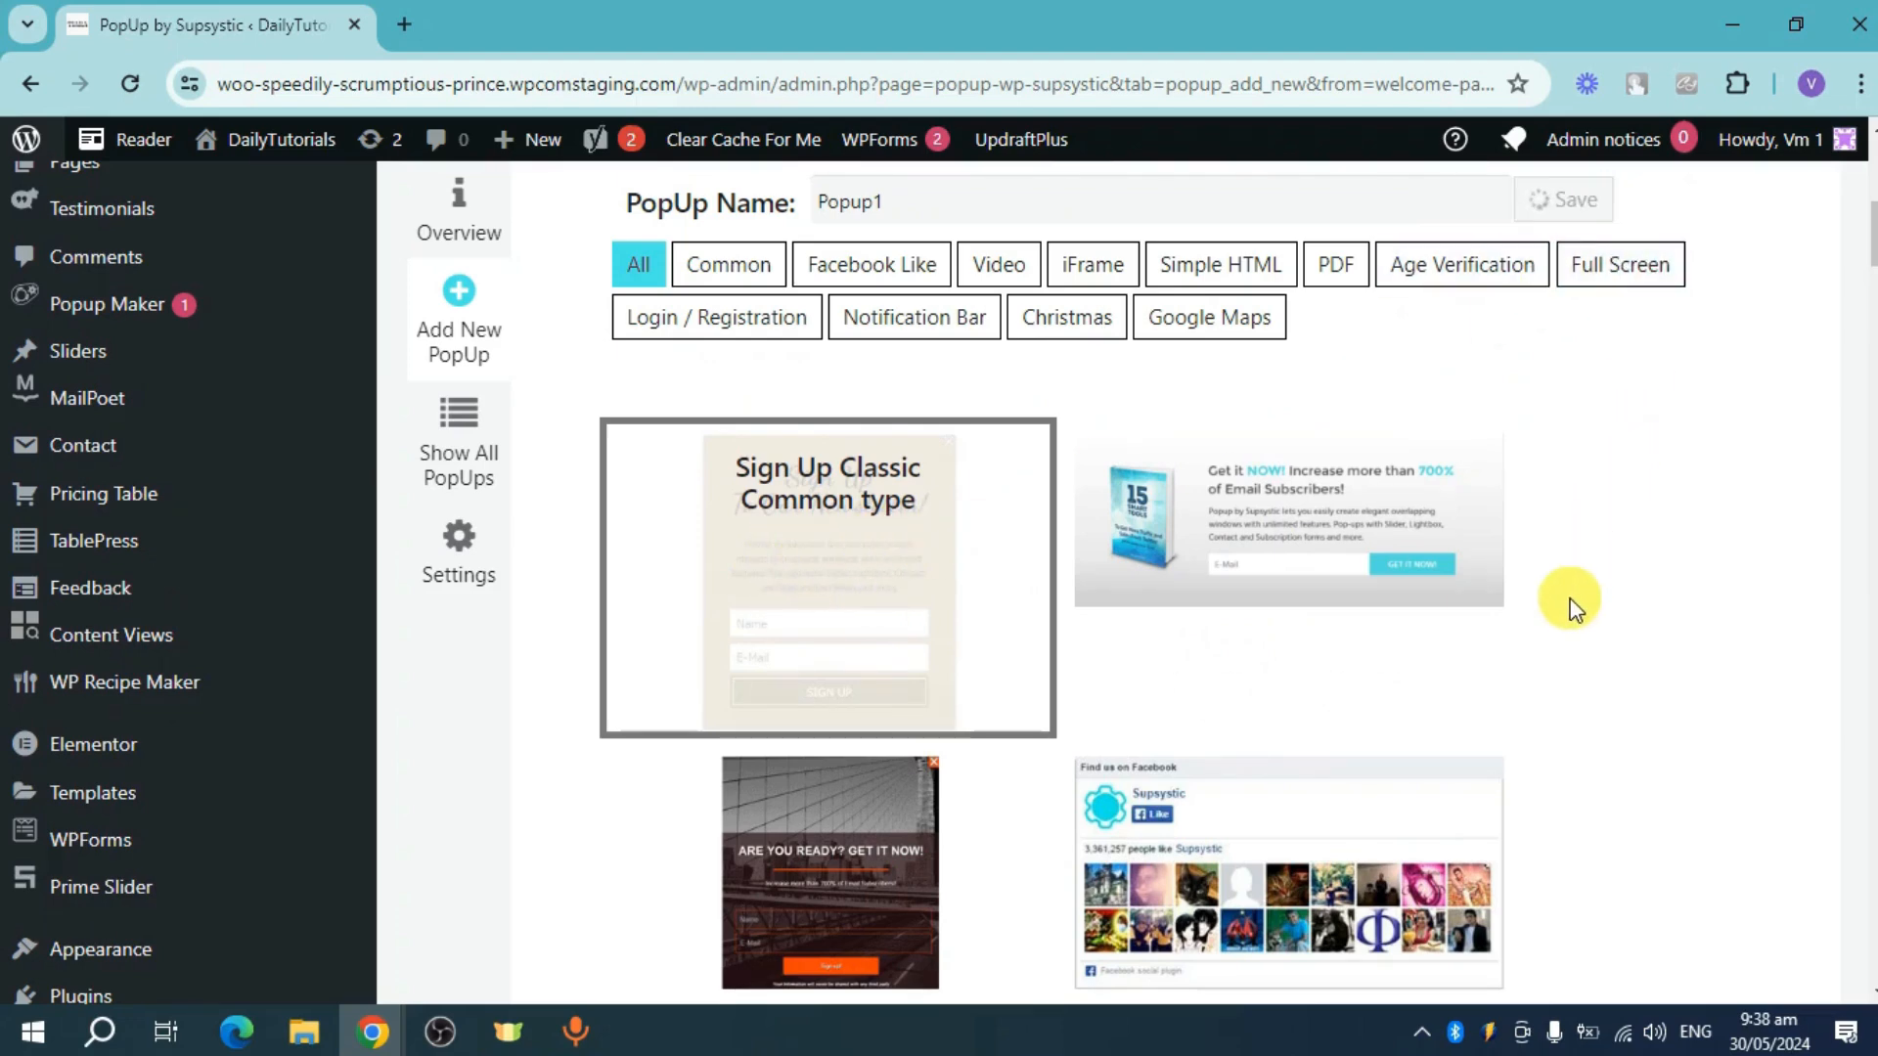
pyautogui.scroll(-10, 1425, 620)
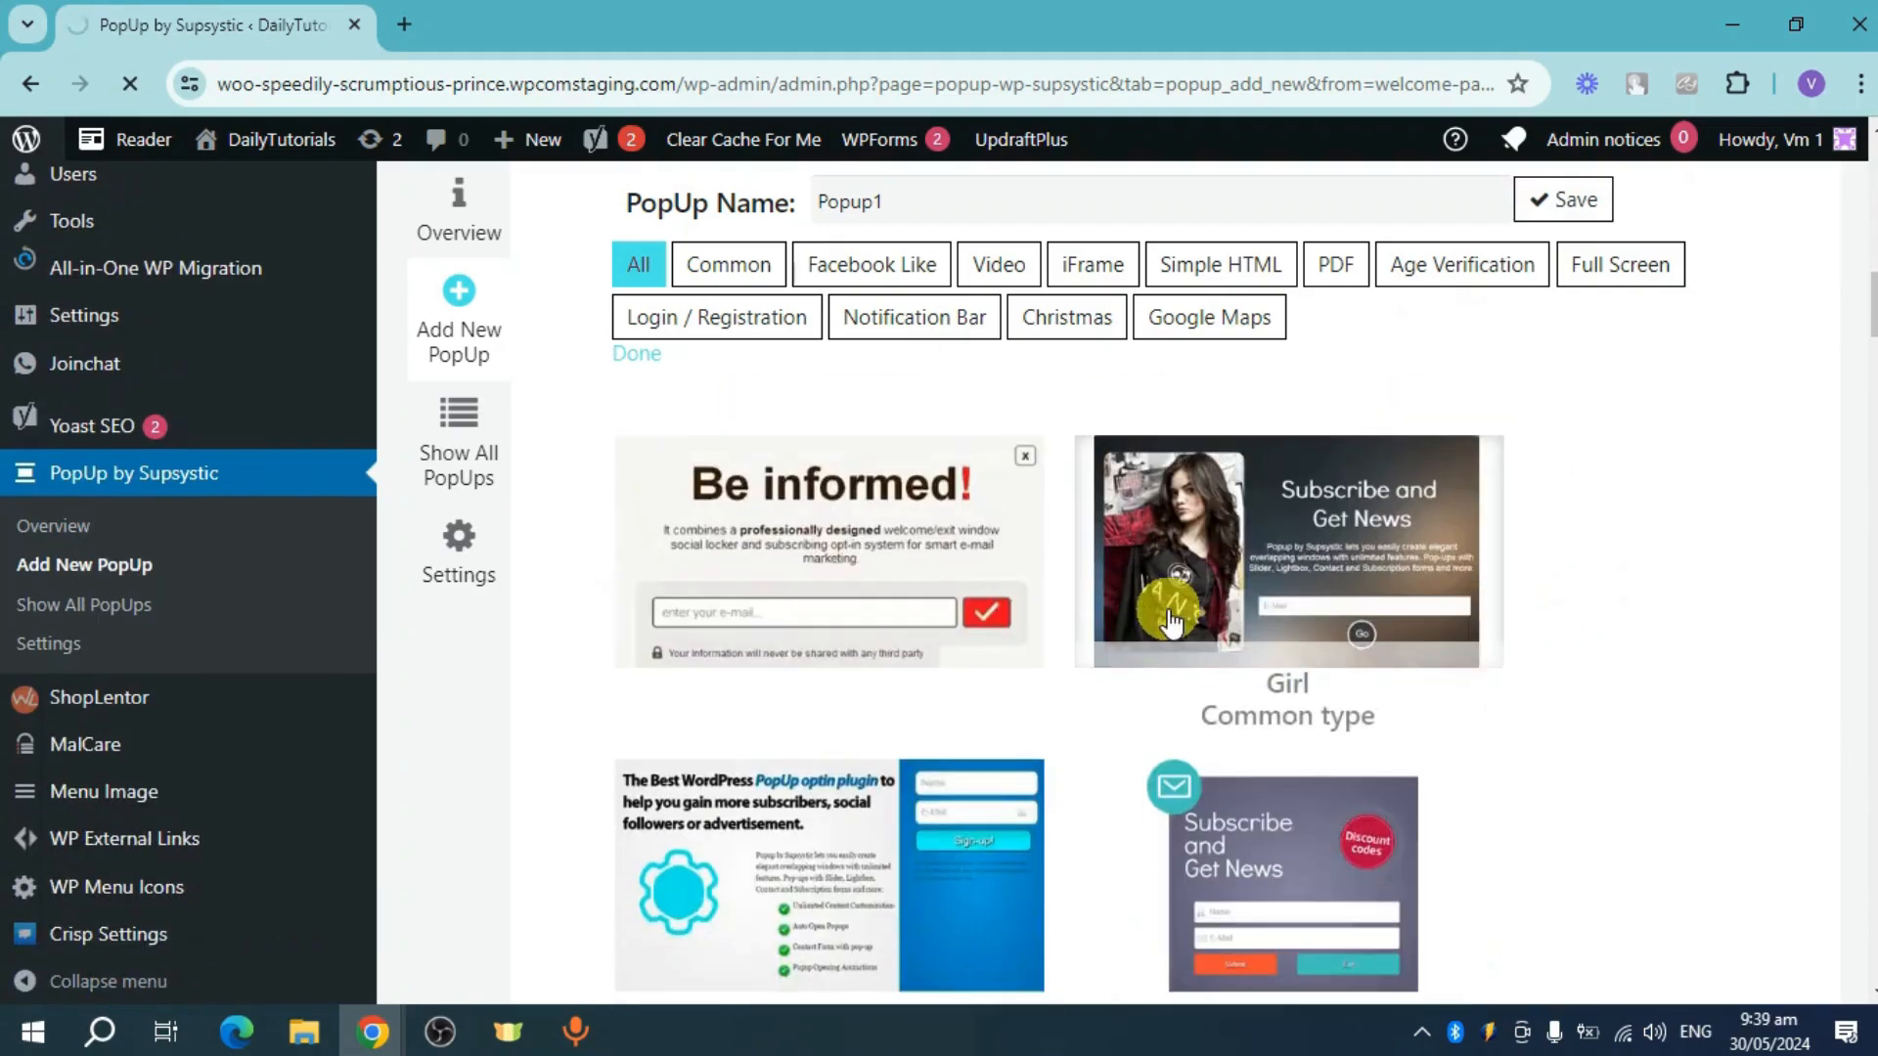
pyautogui.scroll(-10, 1255, 619)
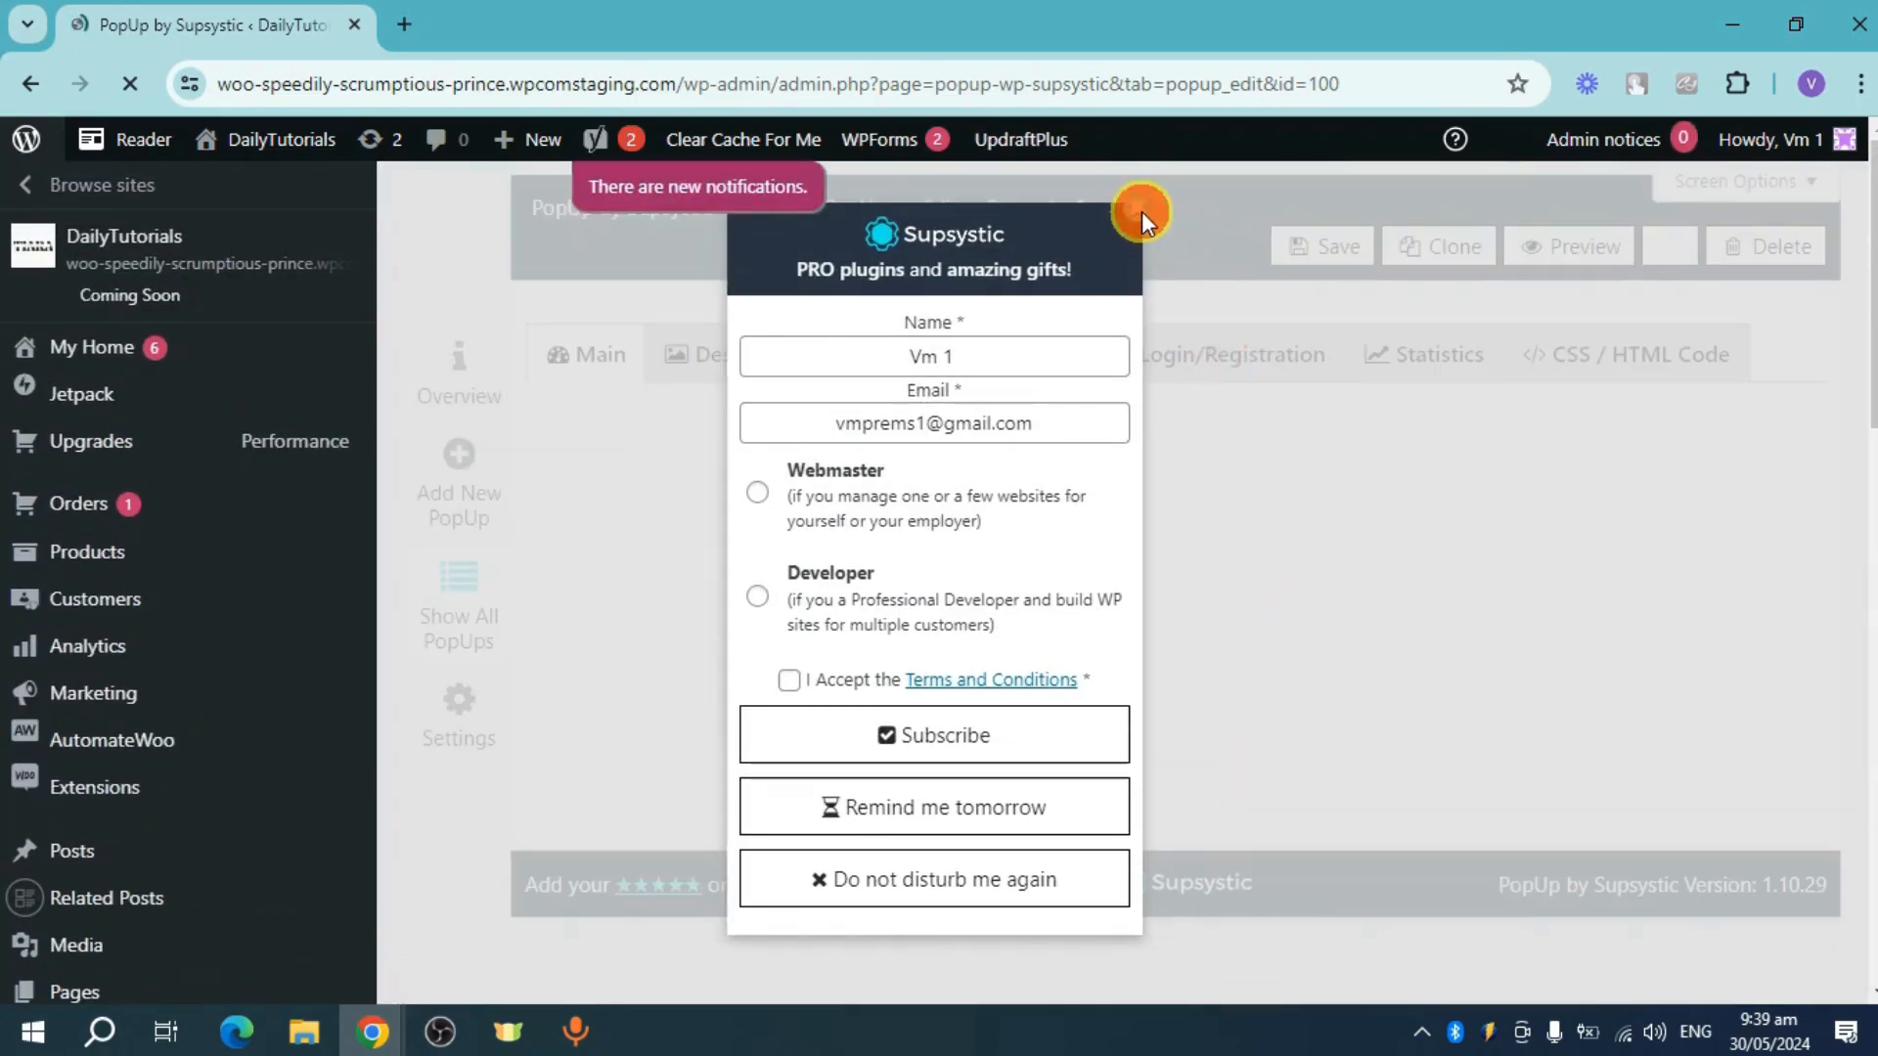
pyautogui.click(1141, 212)
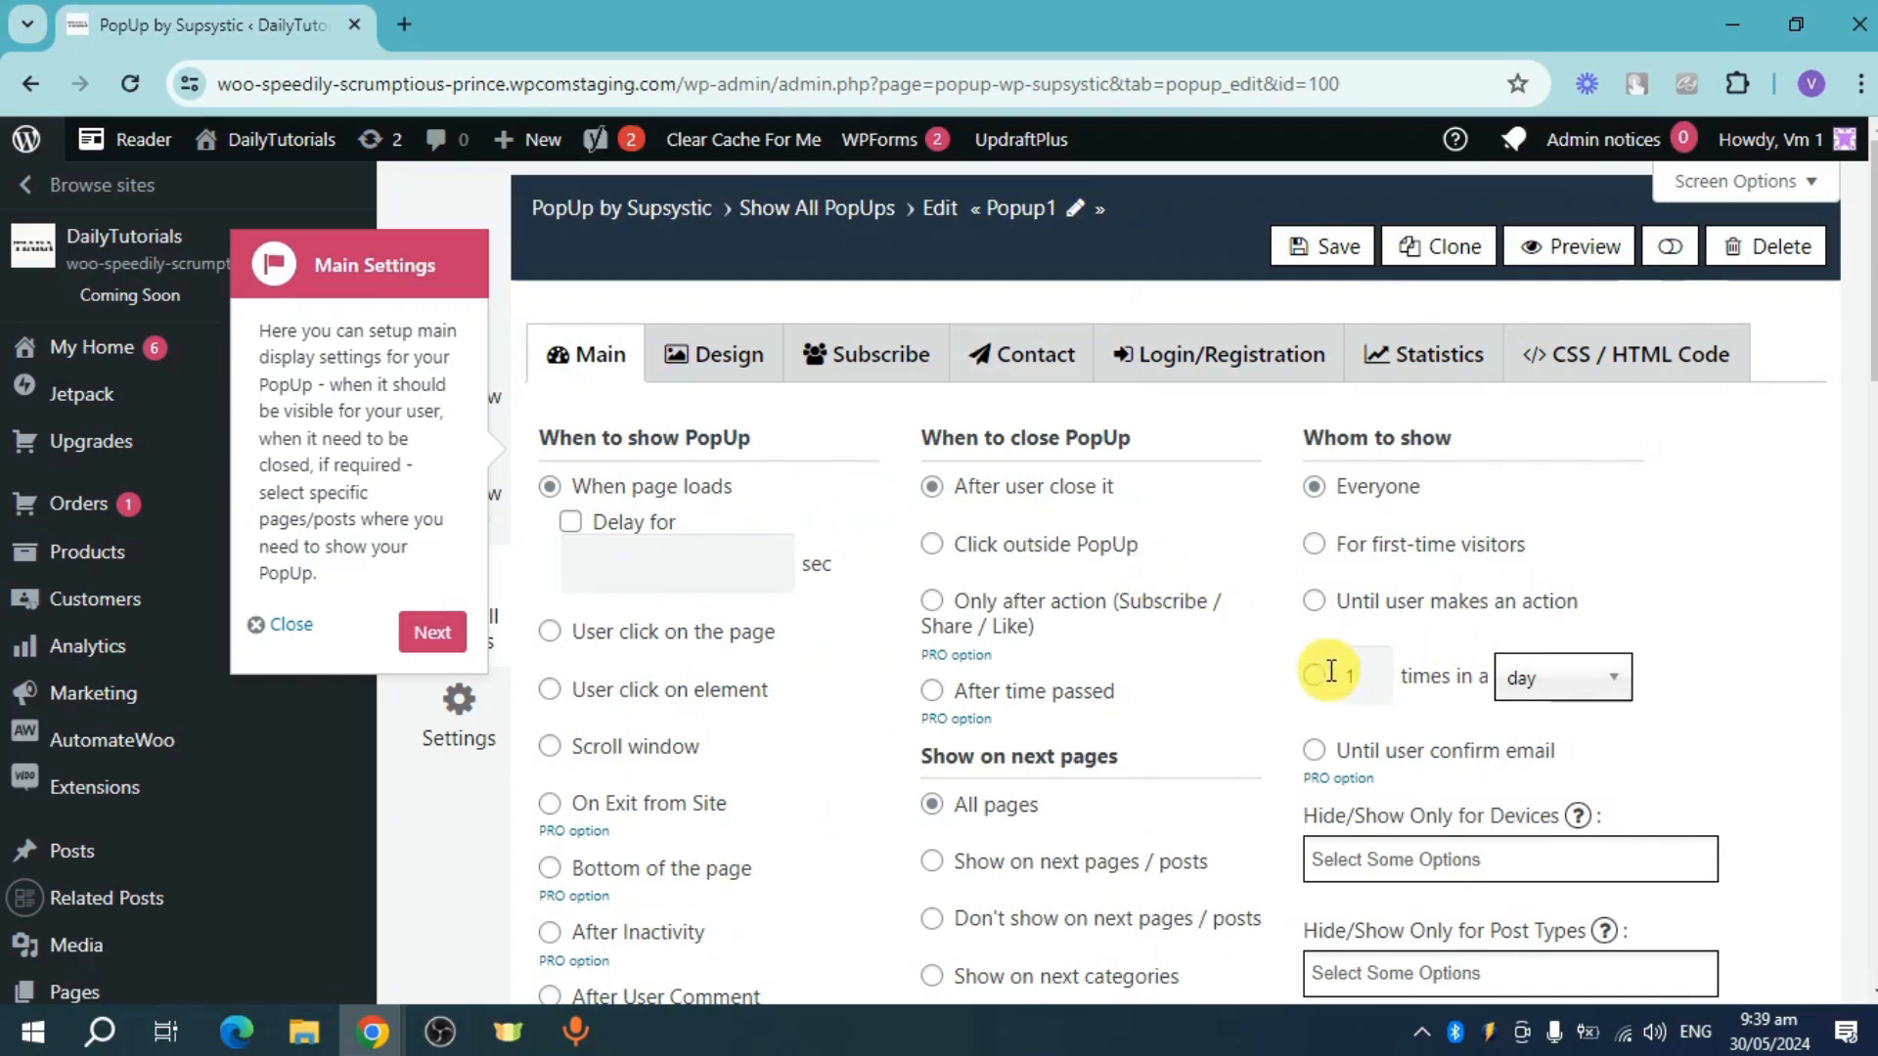
# Set the period of the "times in a" display limit to hour for Popup1 and review the main display settings.
pyautogui.click(1531, 677)
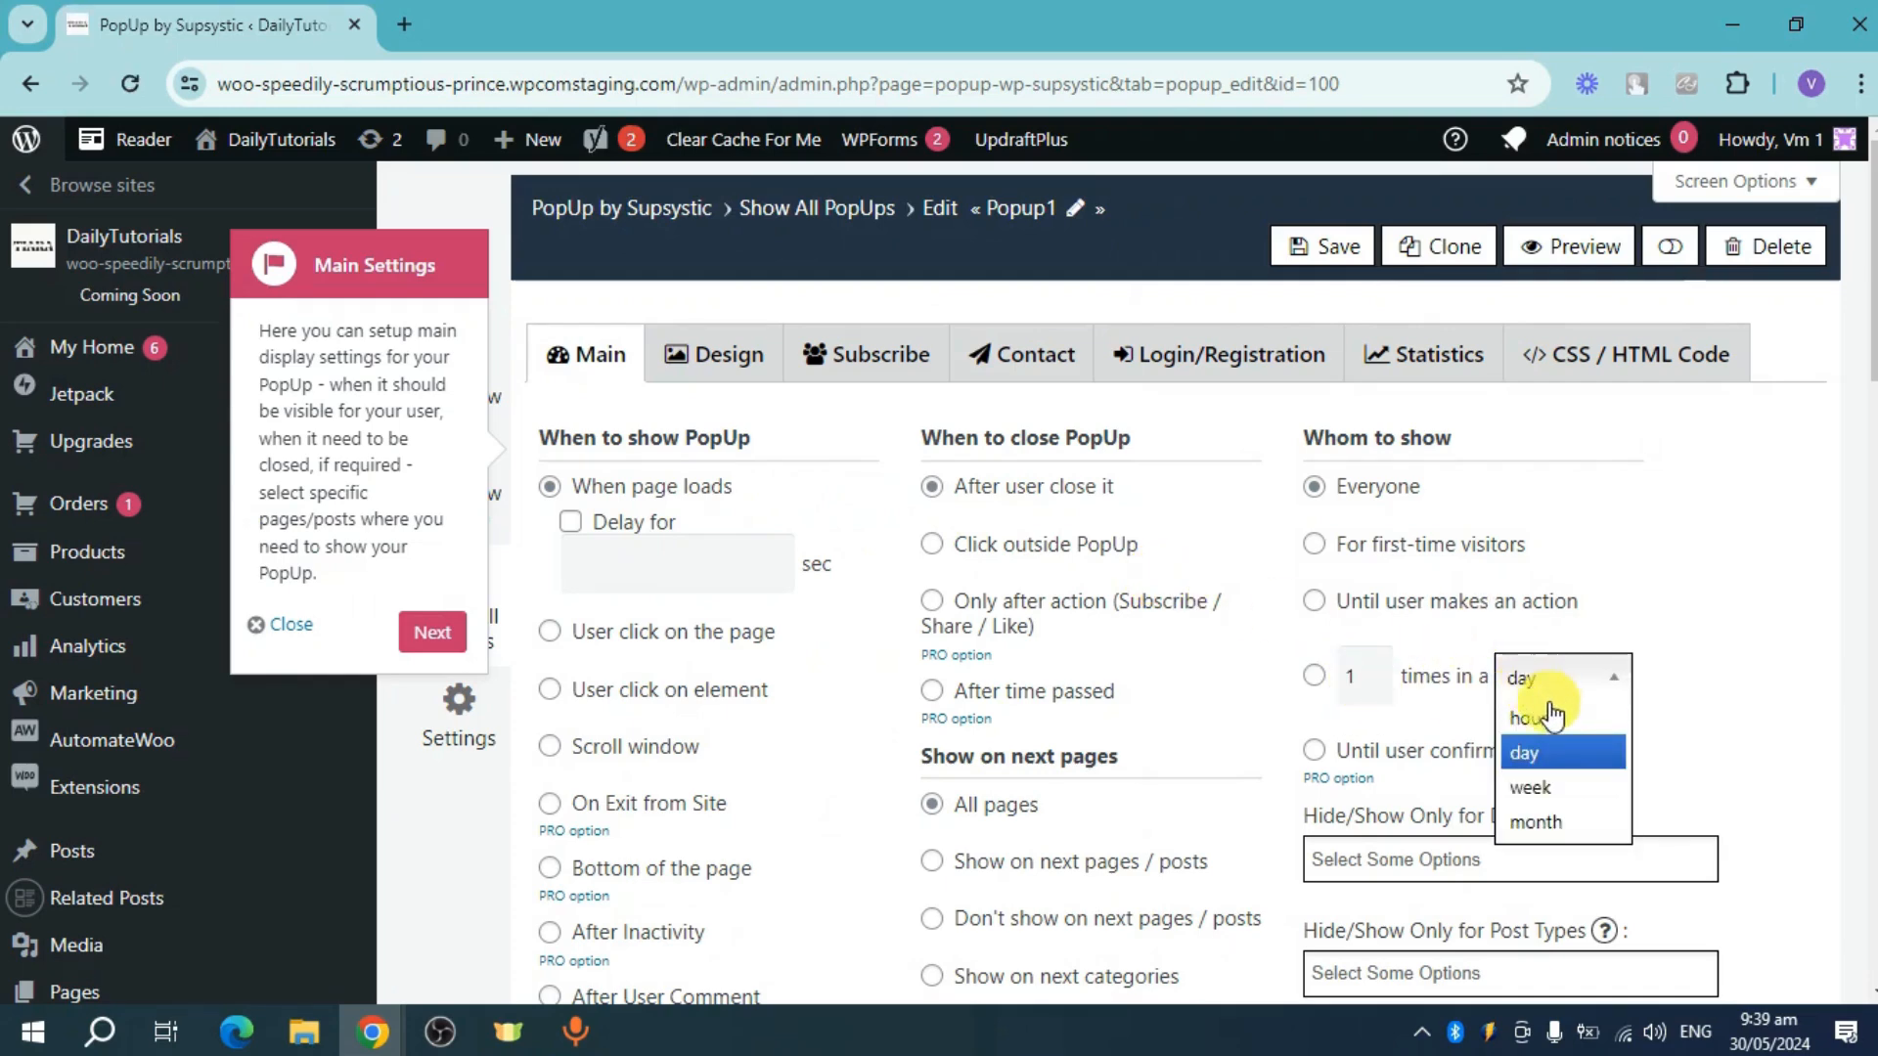
pyautogui.click(1544, 710)
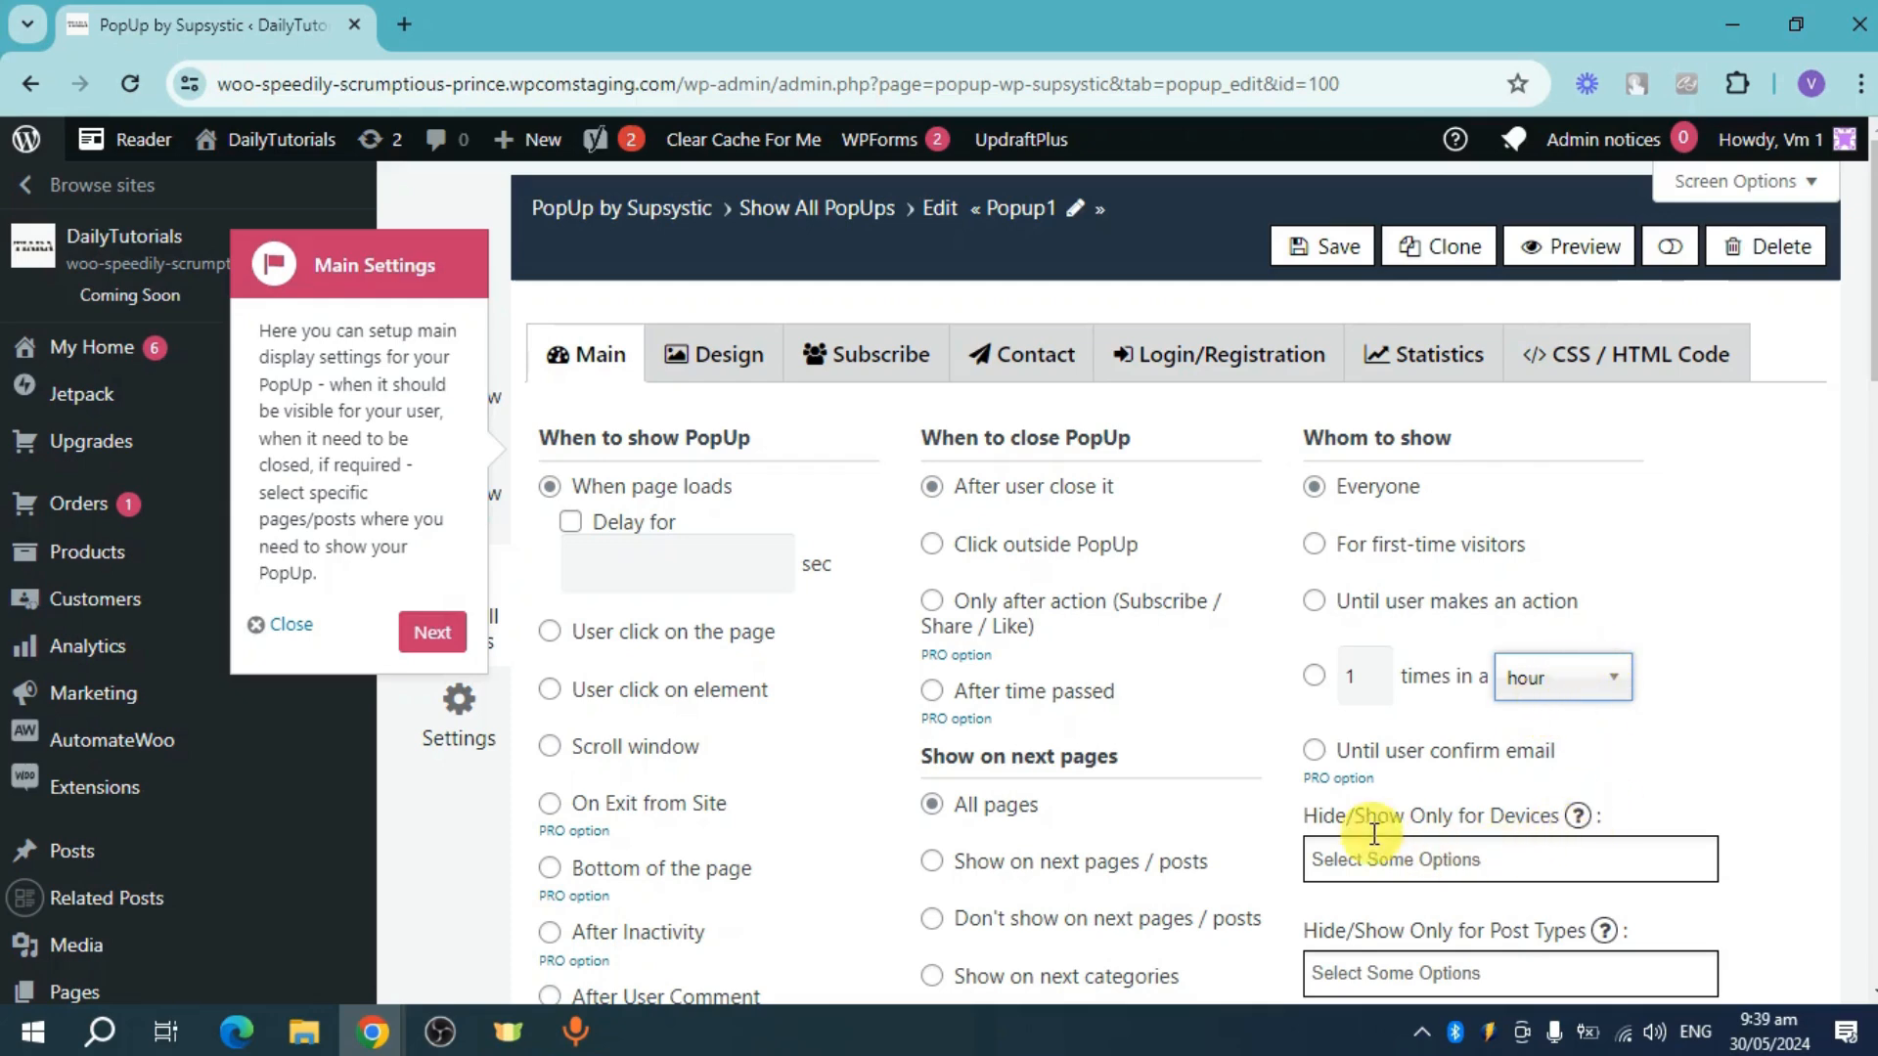
pyautogui.scroll(-2, 1131, 783)
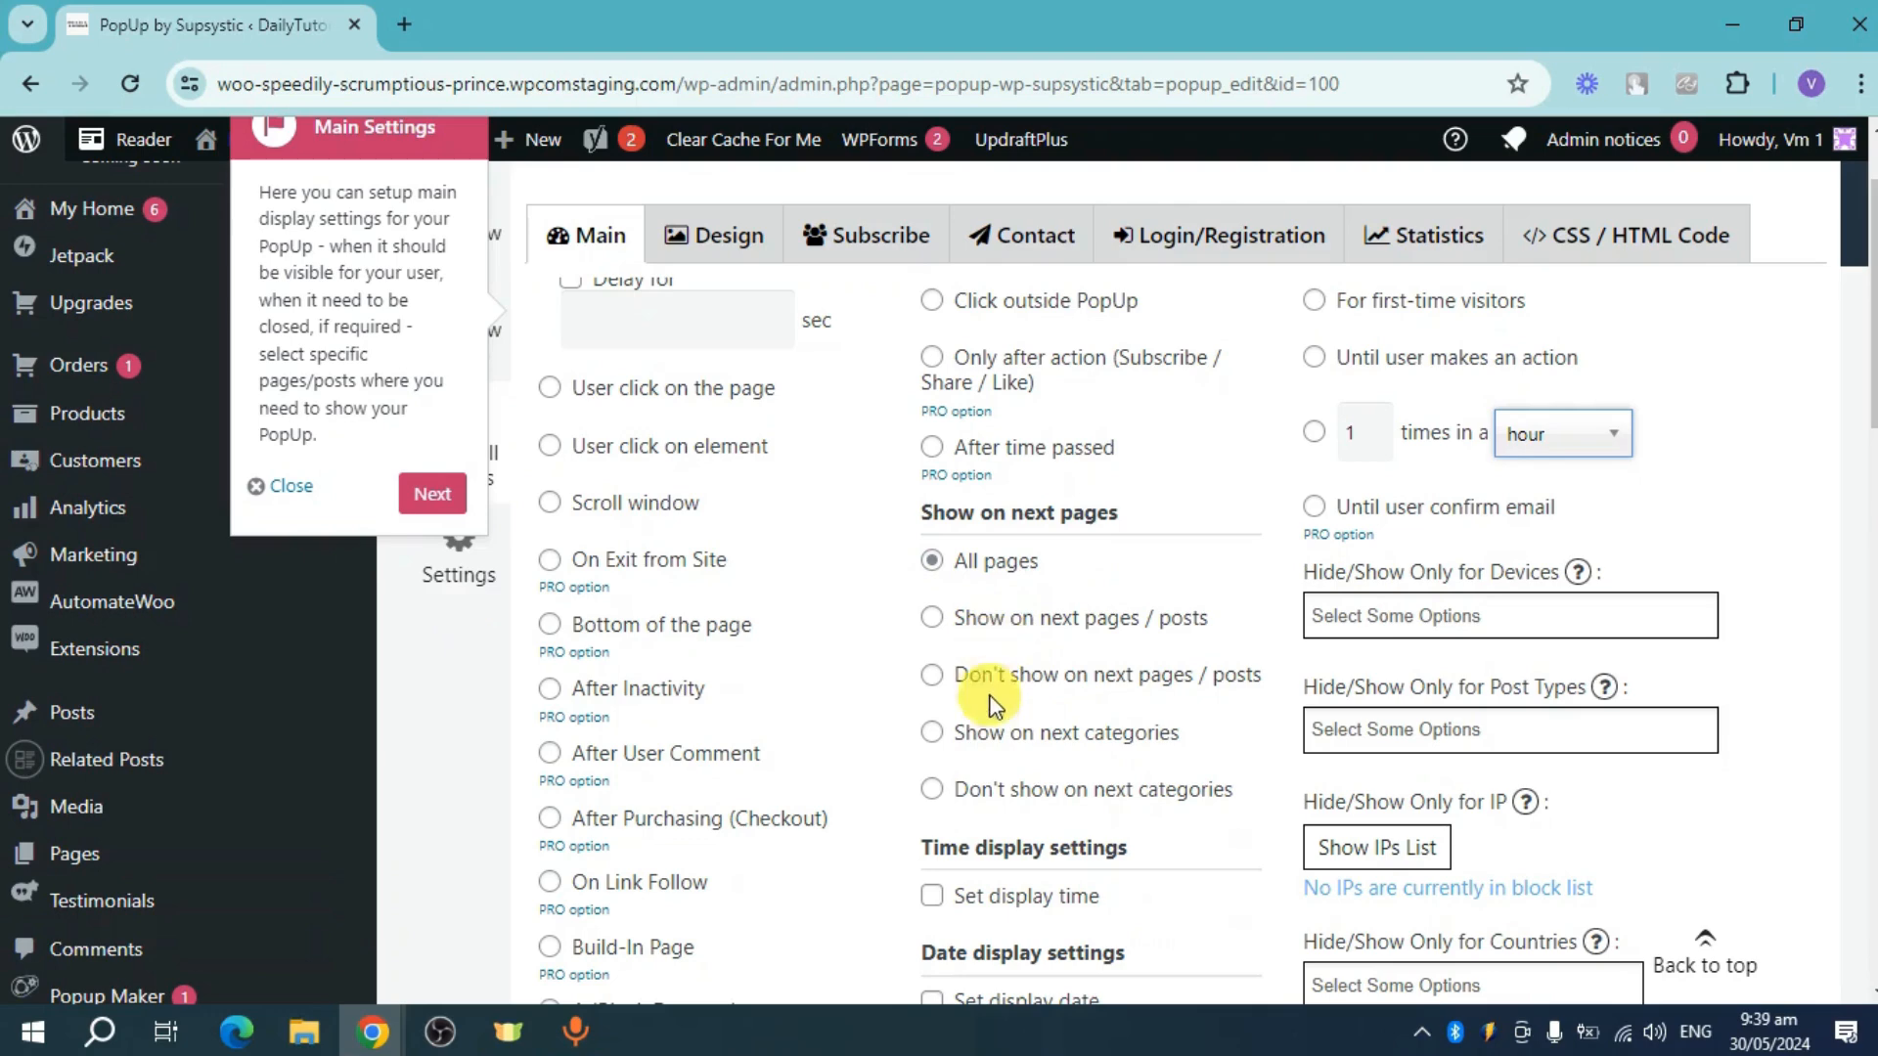
pyautogui.scroll(2, 657, 618)
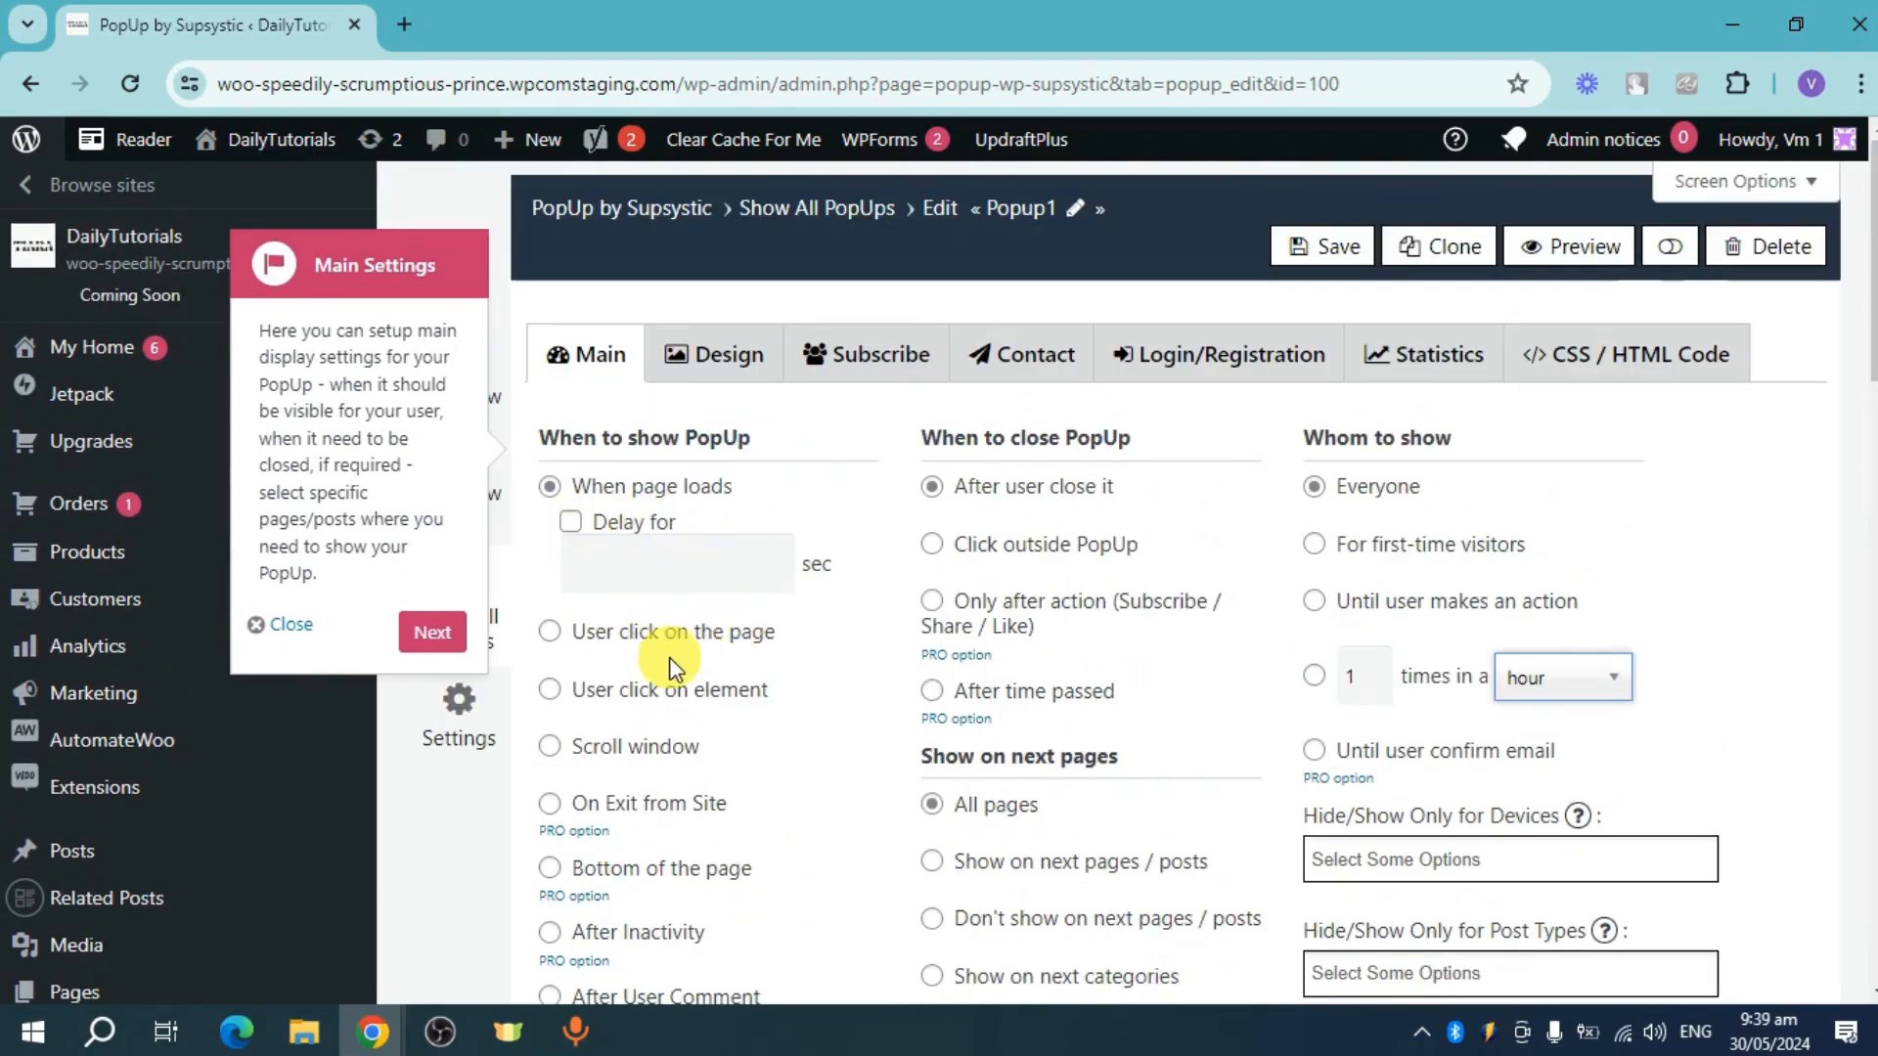
# Review Popup1's main display settings and its Appearance design settings, from width and backgrounds to close button, bullets and the popup preview.
pyautogui.scroll(-6, 774, 665)
pyautogui.scroll(6, 802, 646)
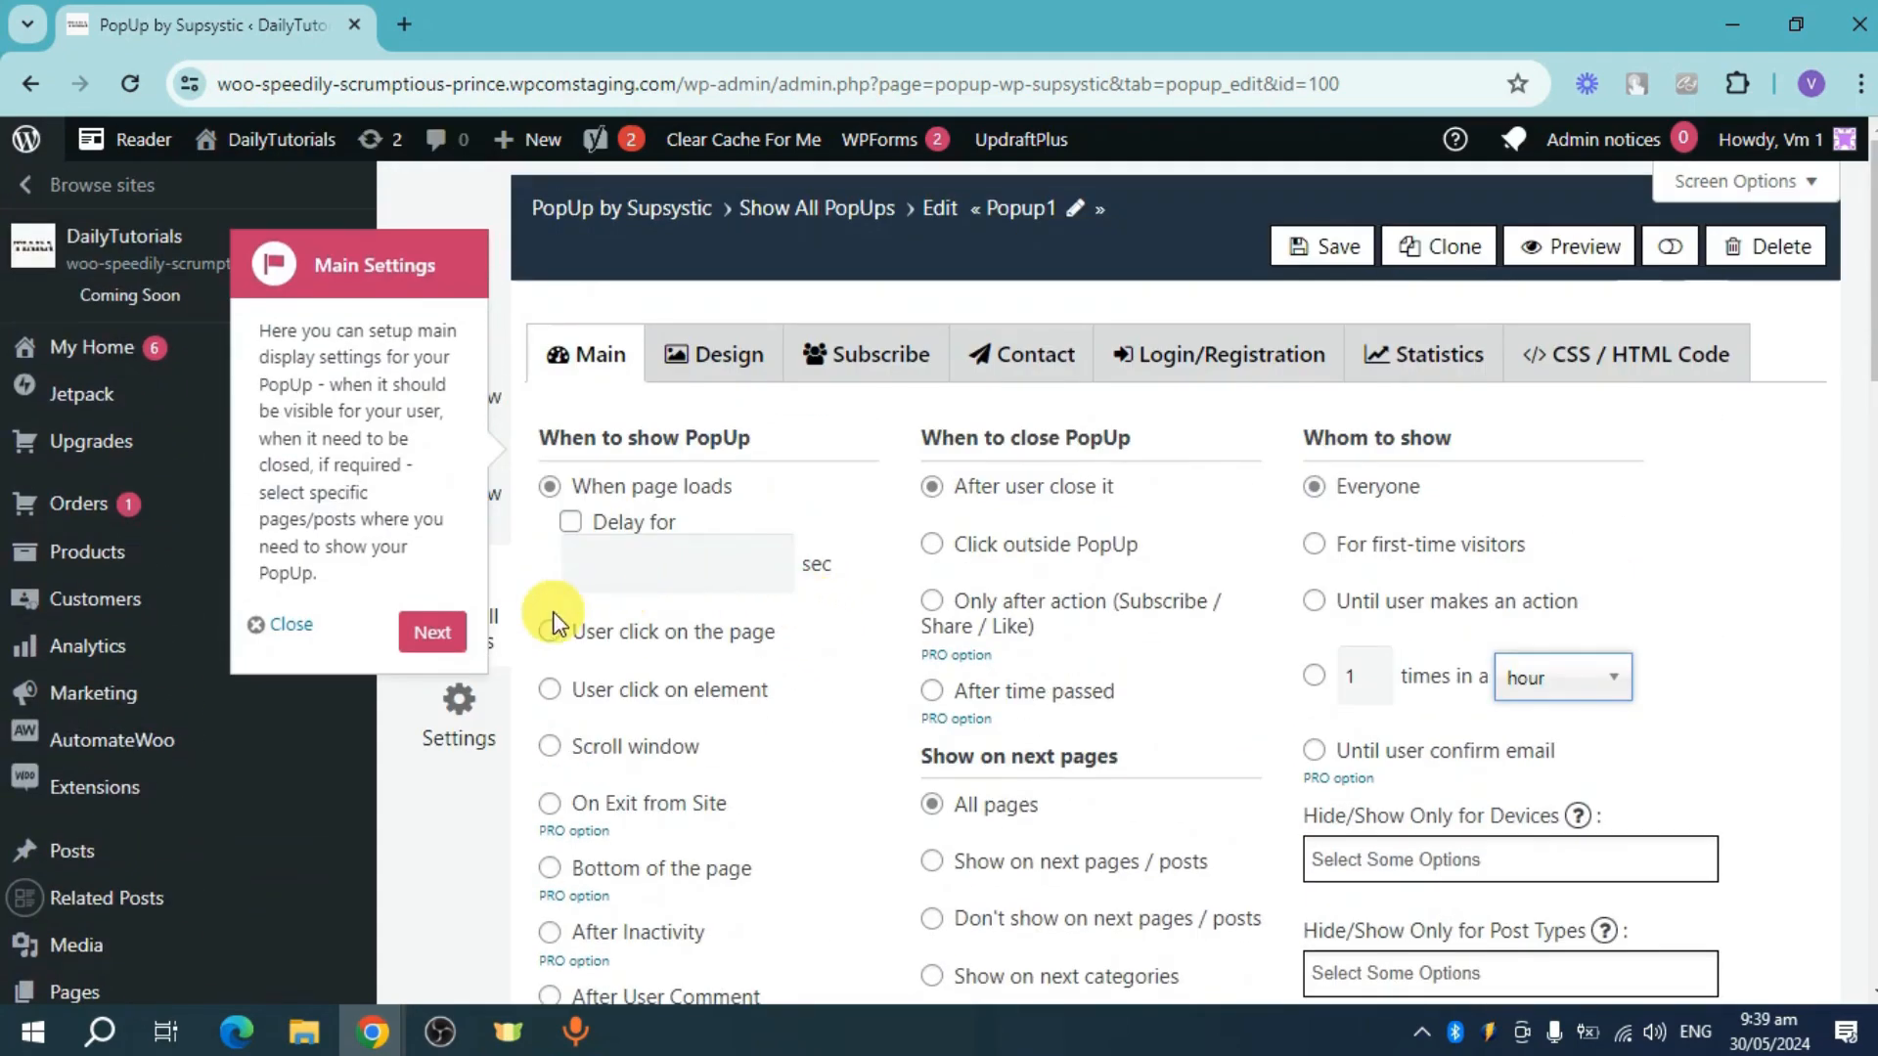
pyautogui.click(736, 357)
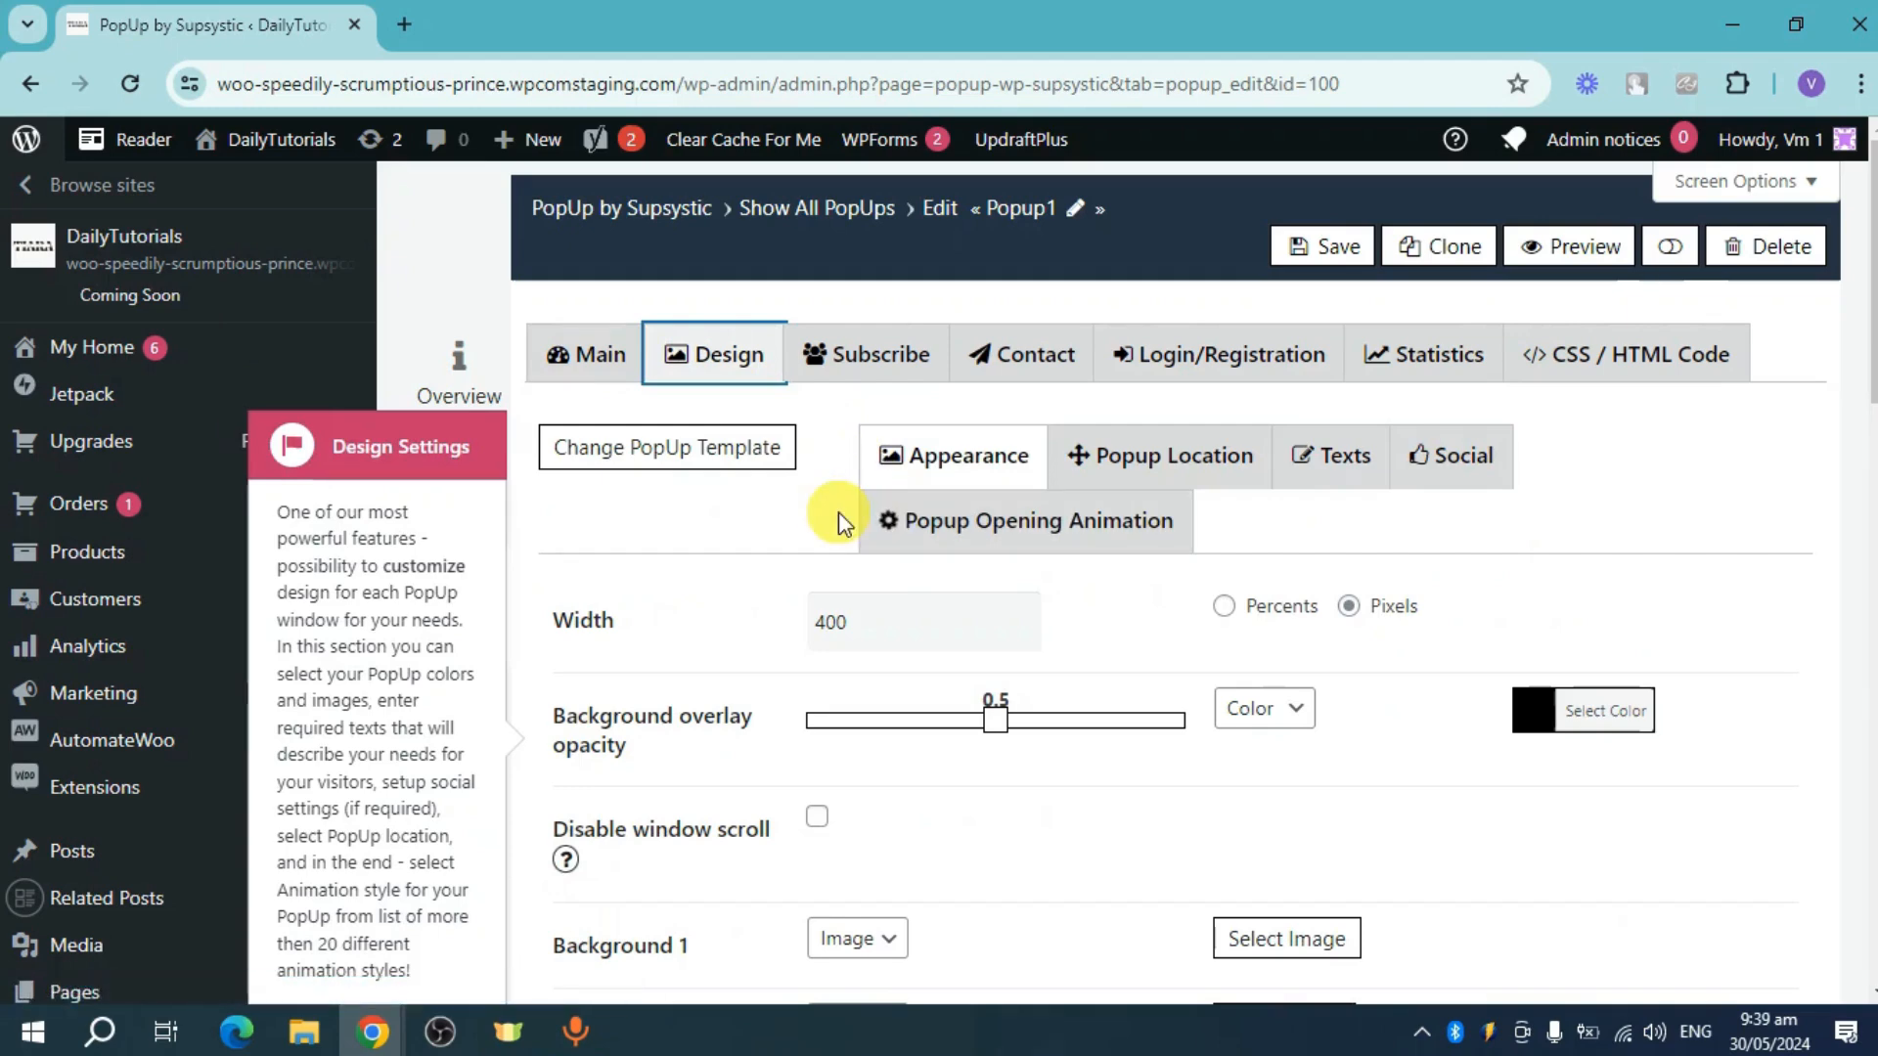
pyautogui.scroll(-4, 1457, 684)
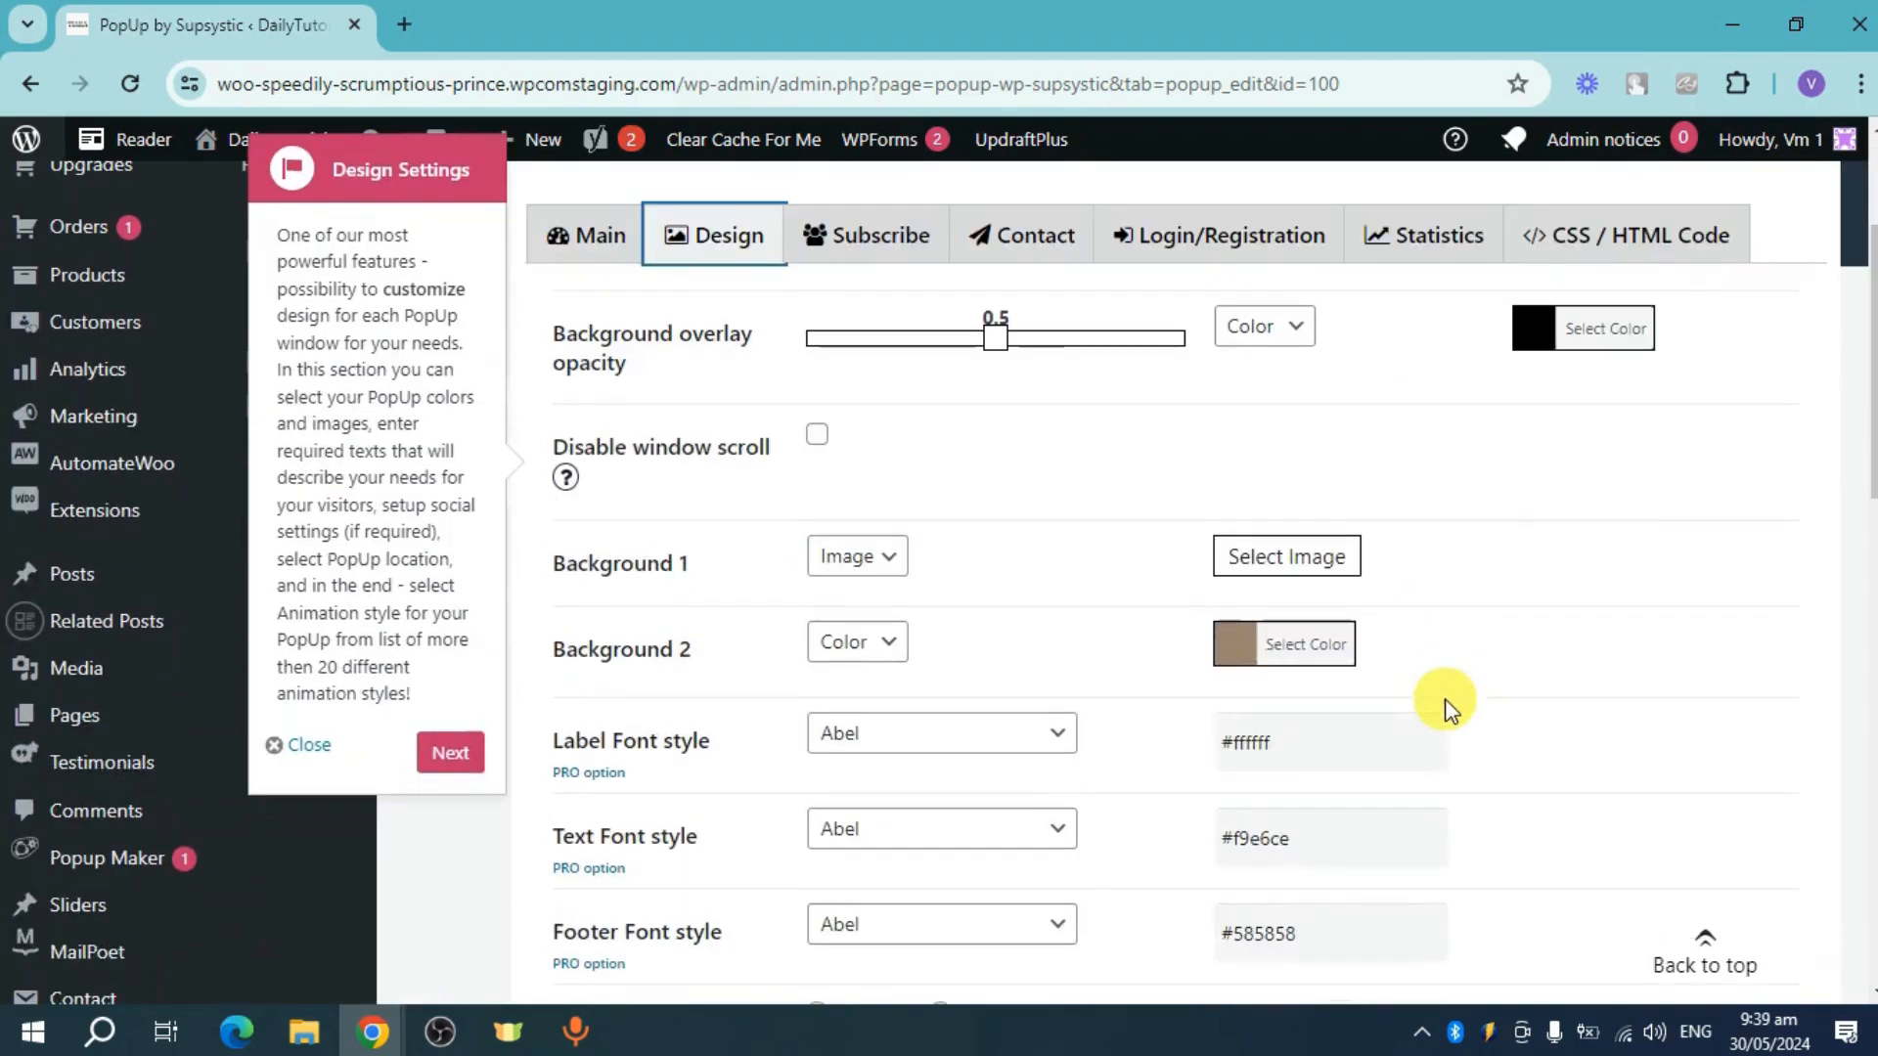
pyautogui.scroll(-4, 1339, 450)
pyautogui.scroll(-3, 1437, 450)
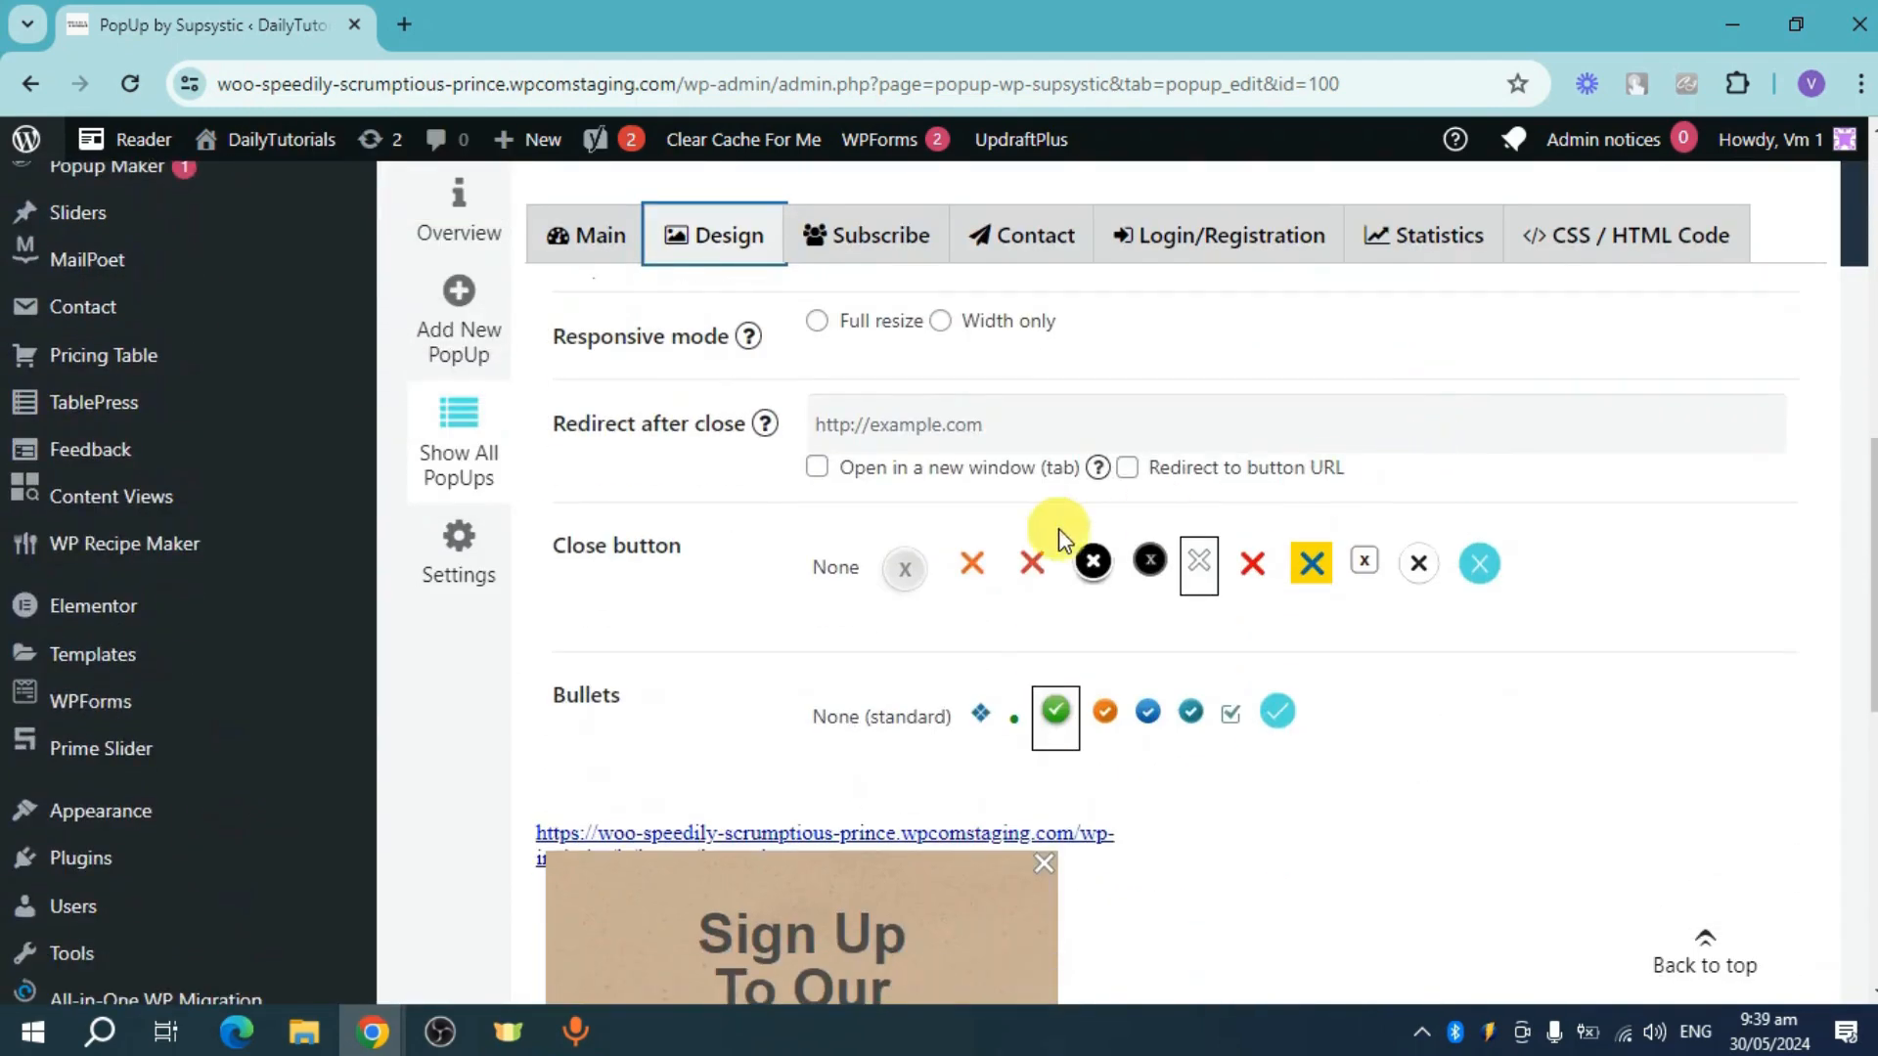
pyautogui.scroll(-4, 1060, 684)
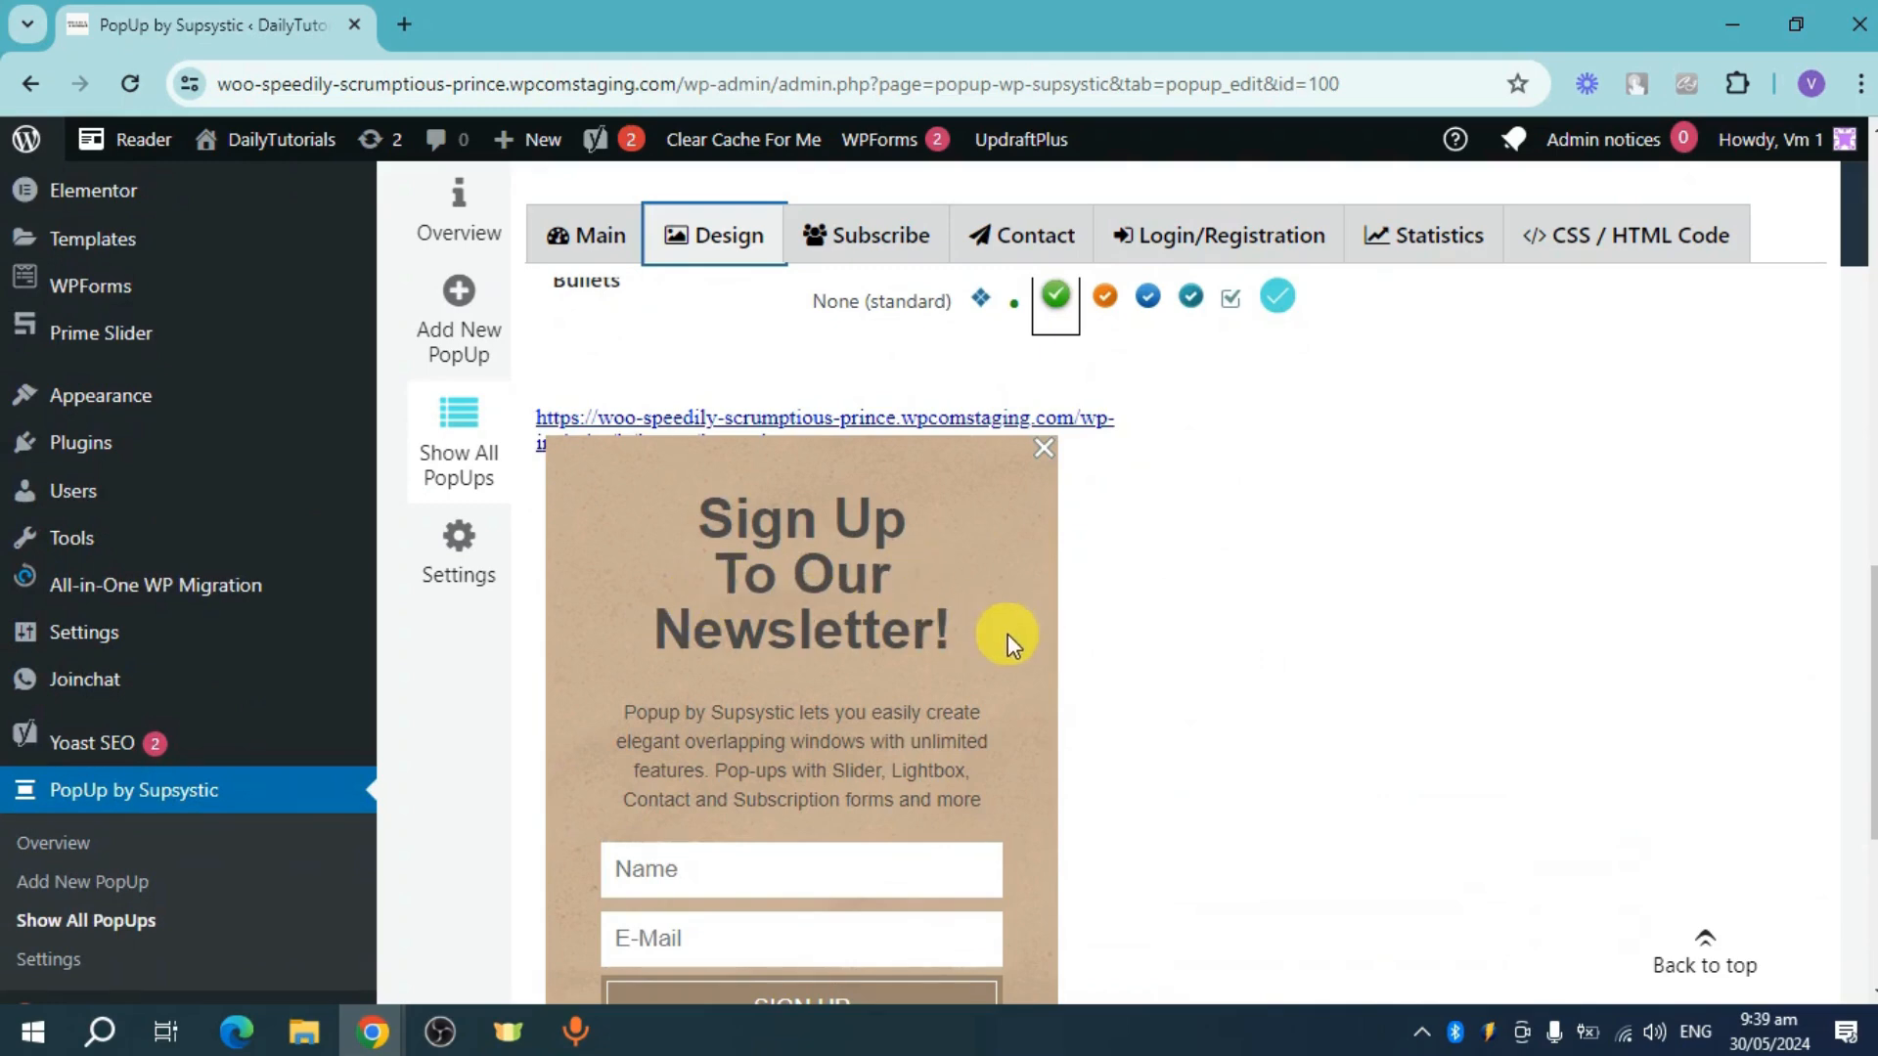
pyautogui.scroll(-1, 1007, 633)
pyautogui.scroll(2, 1008, 634)
pyautogui.scroll(10, 1007, 634)
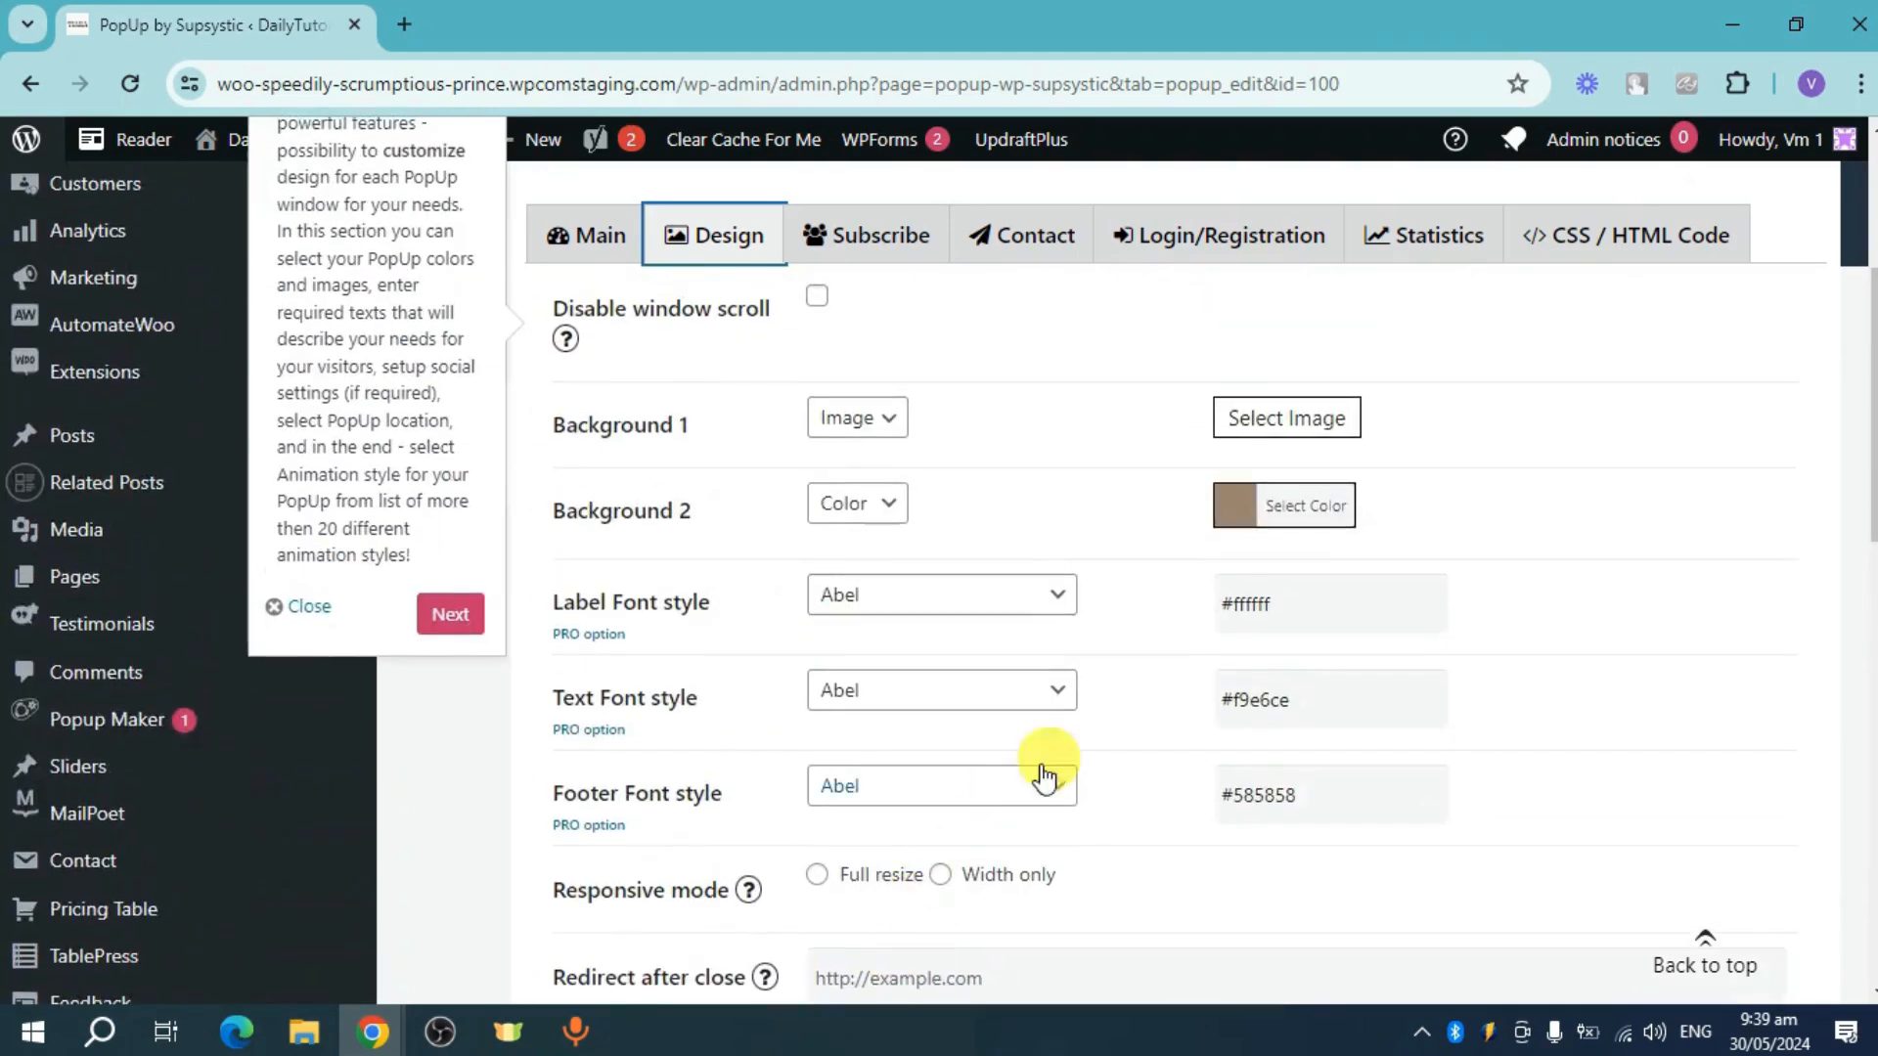
# Set the Background 2 color to light pink (#f9b3b3) and check the popup preview.
pyautogui.click(1235, 808)
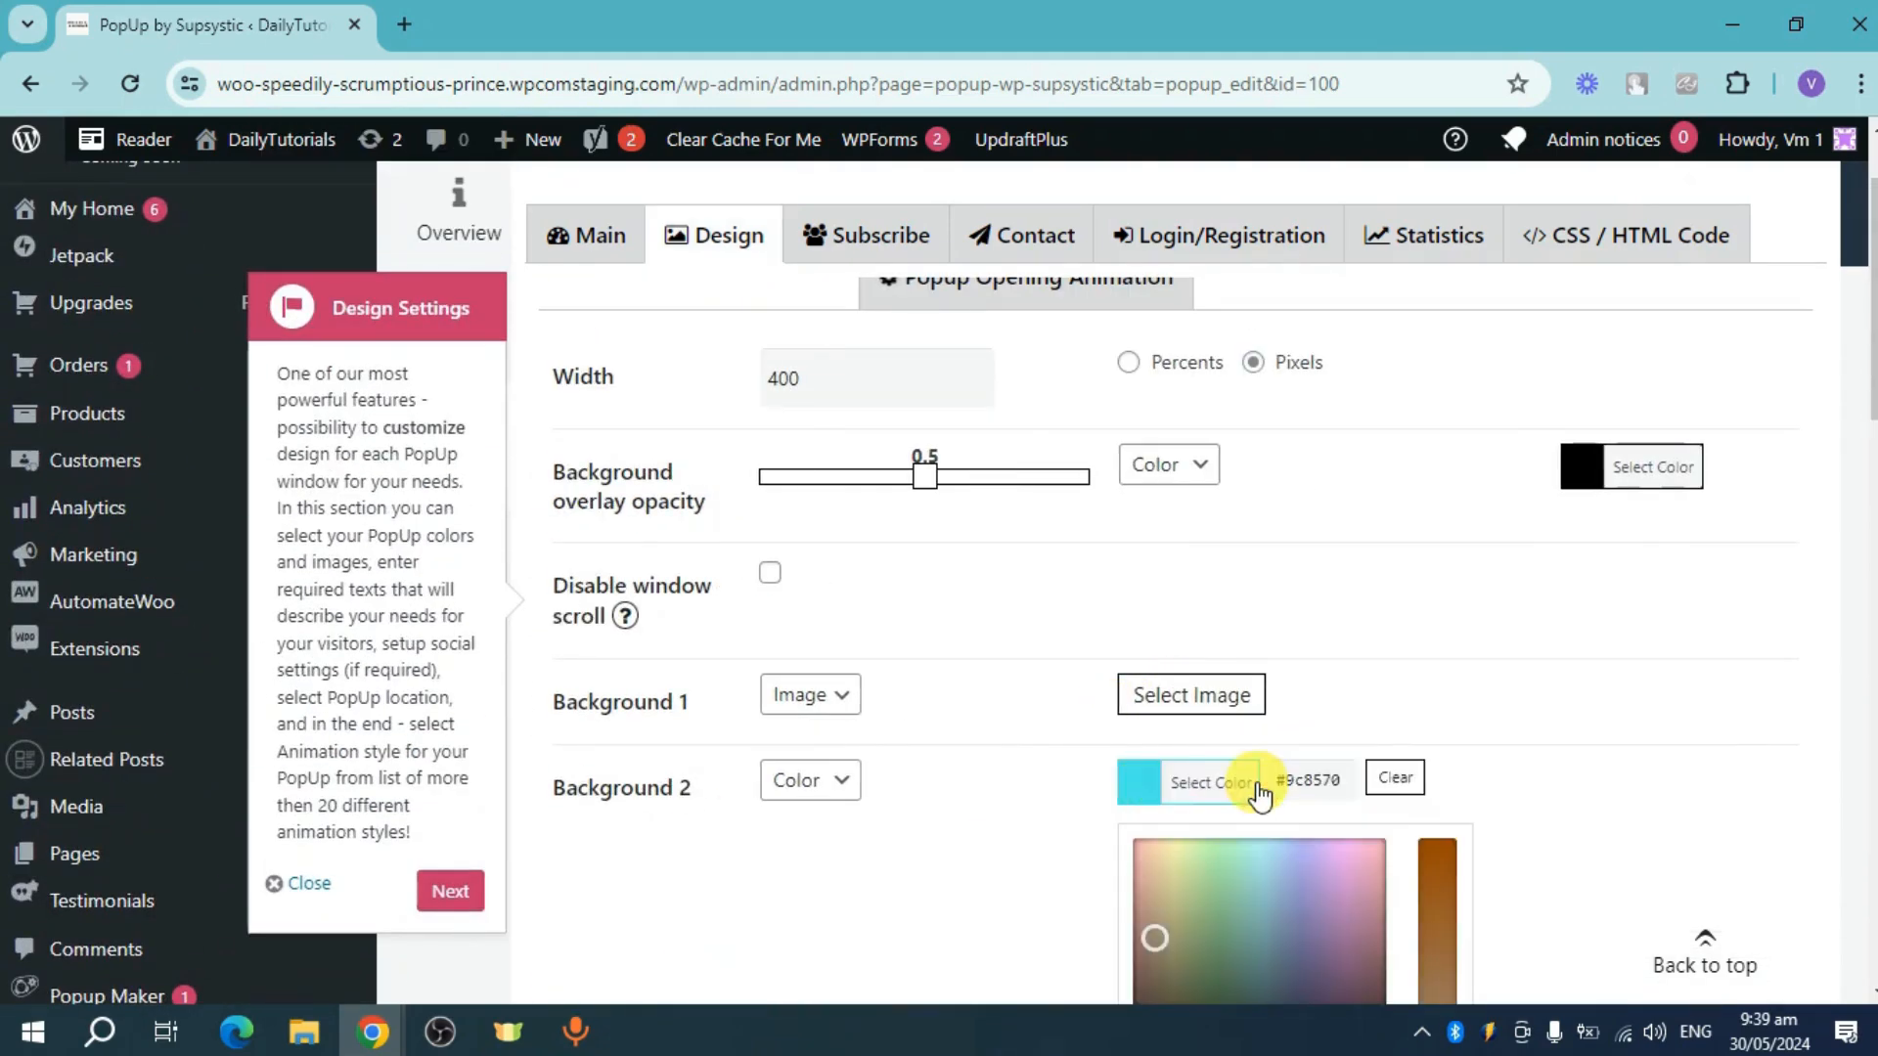
pyautogui.scroll(-1, 1267, 792)
pyautogui.moveTo(1157, 780); pyautogui.dragTo(1123, 718)
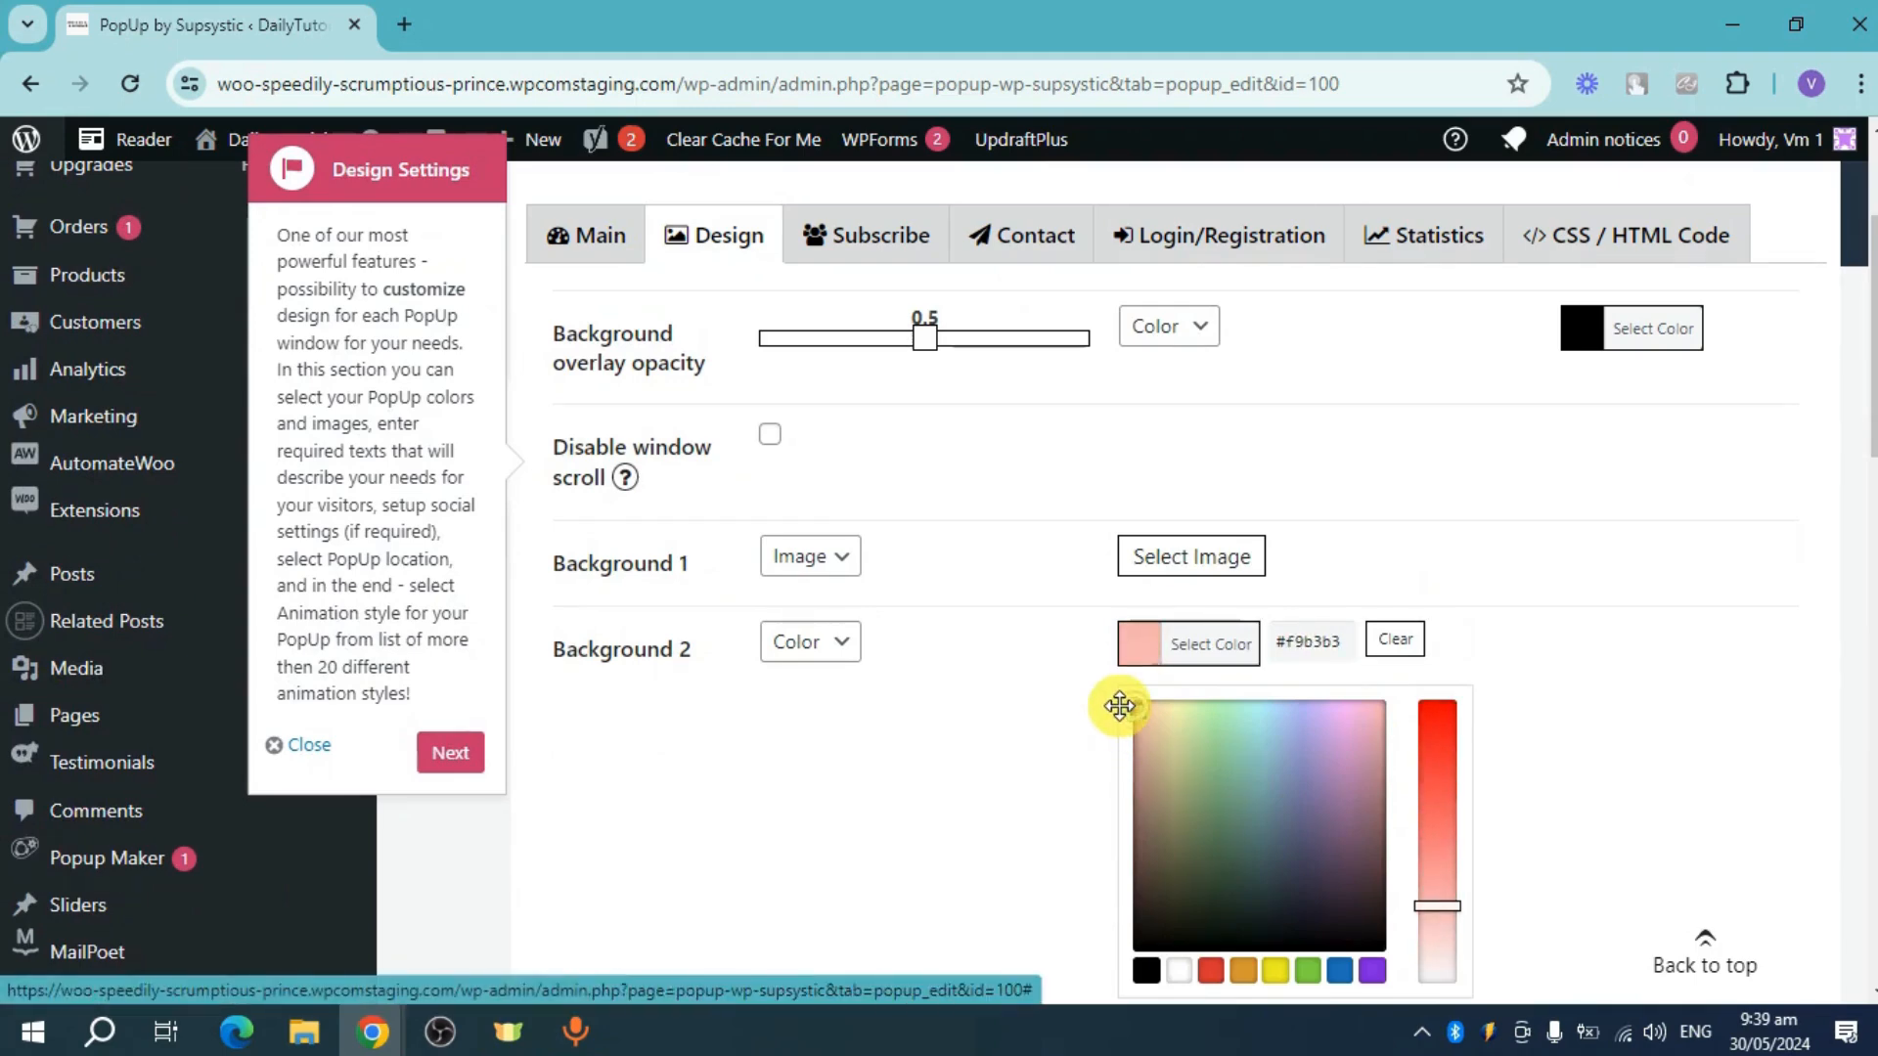
pyautogui.click(1537, 658)
pyautogui.scroll(-10, 1007, 684)
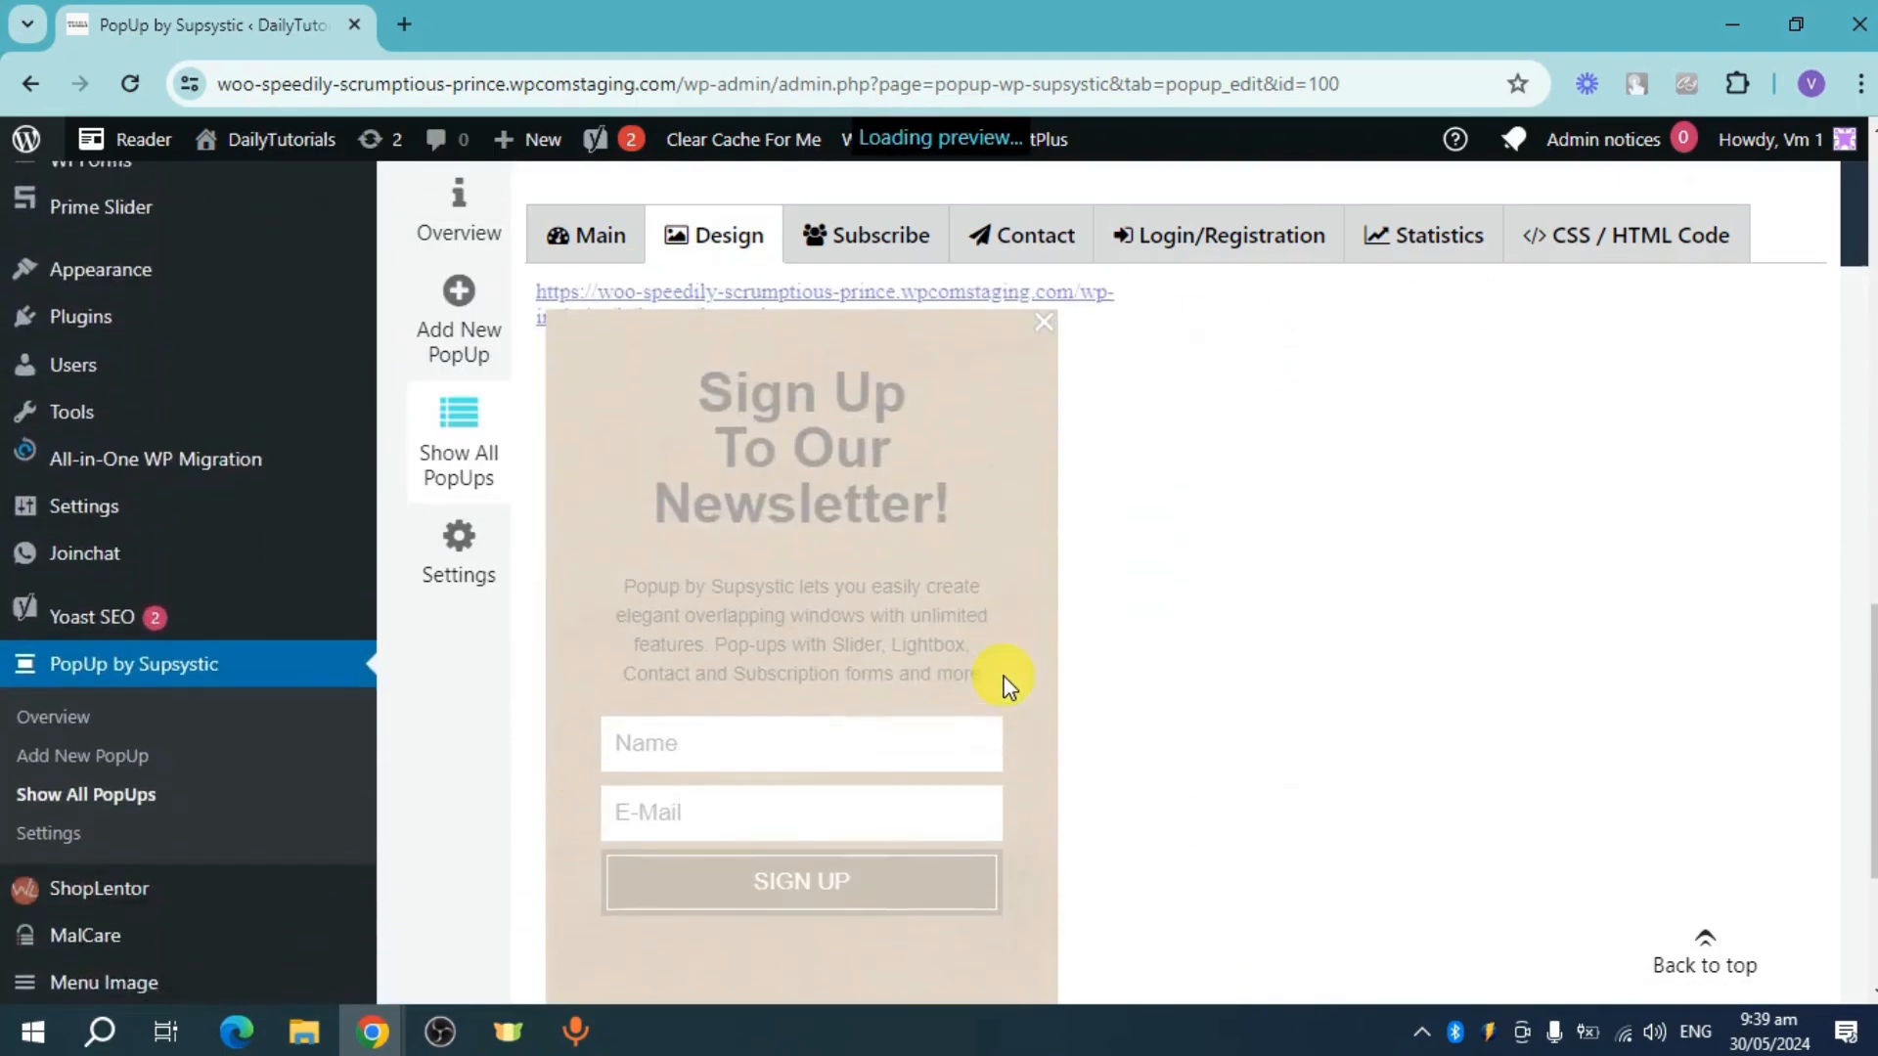
pyautogui.scroll(3, 1011, 684)
pyautogui.scroll(8, 1011, 678)
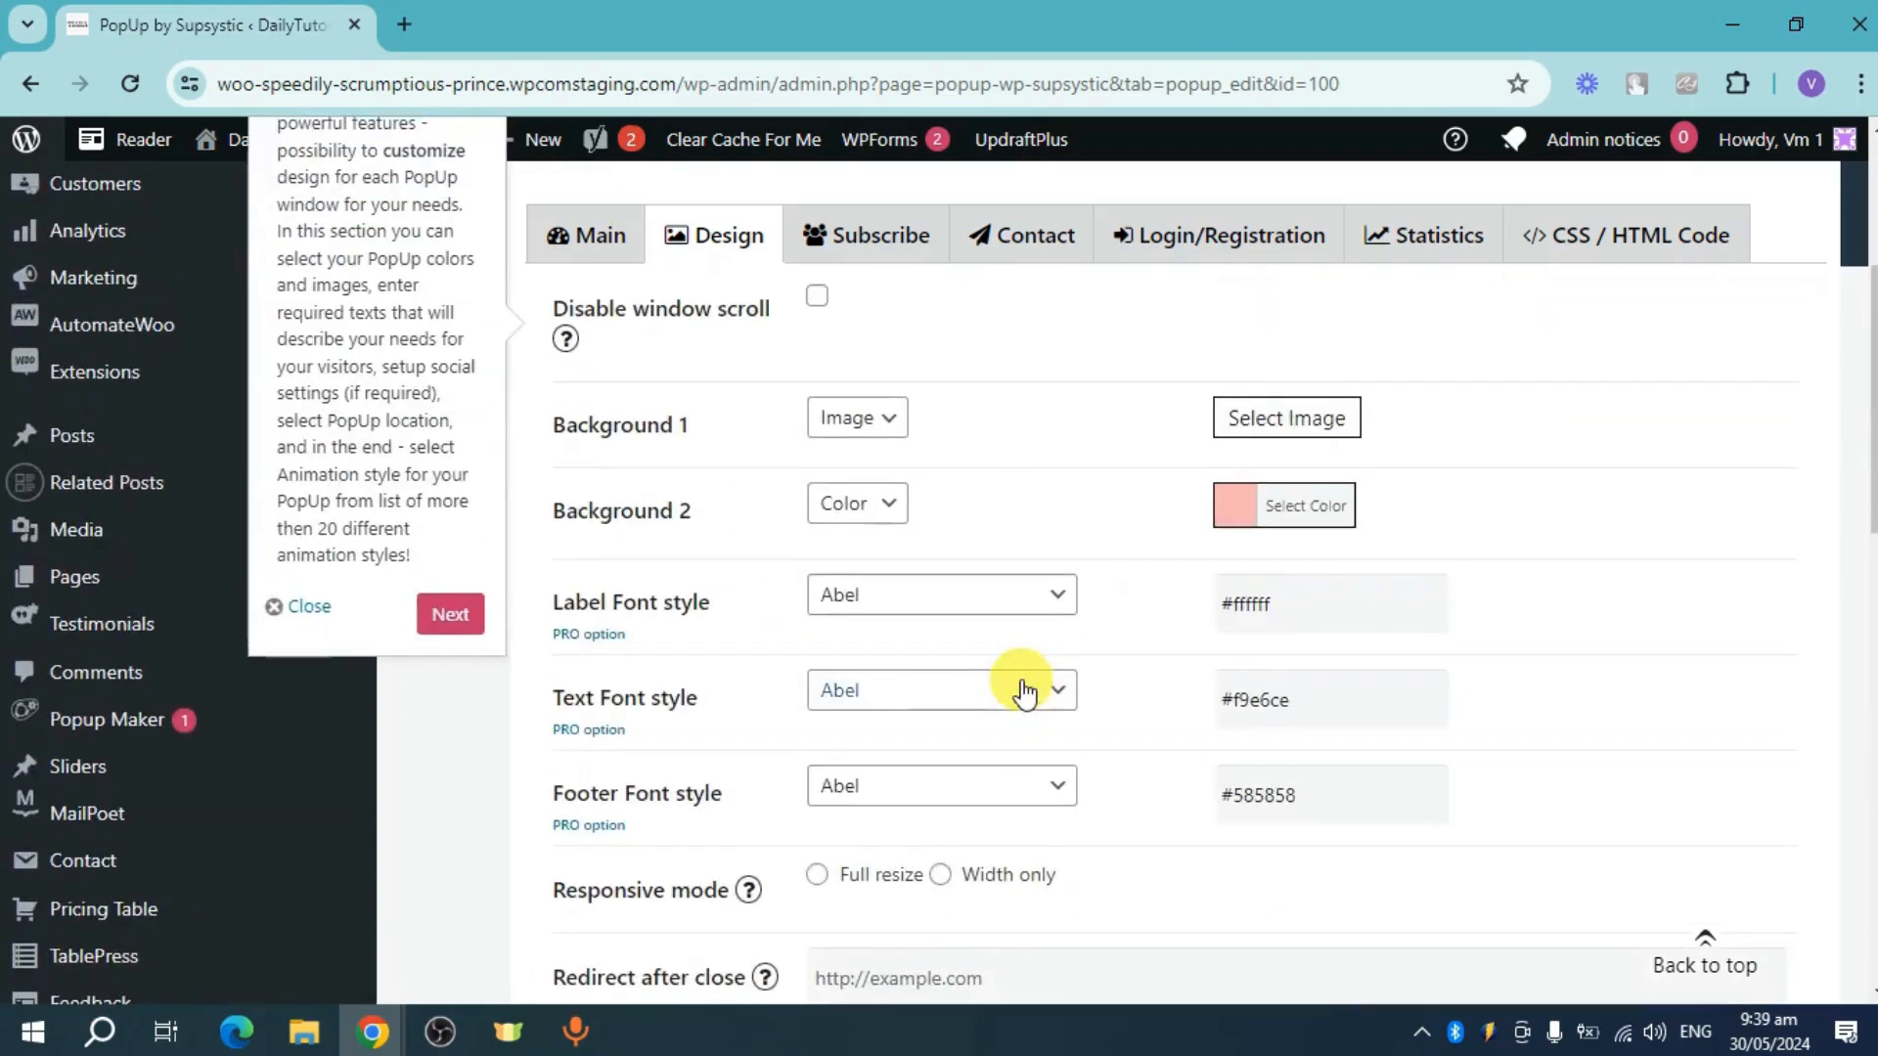
pyautogui.scroll(-3, 1021, 679)
pyautogui.scroll(-10, 1311, 658)
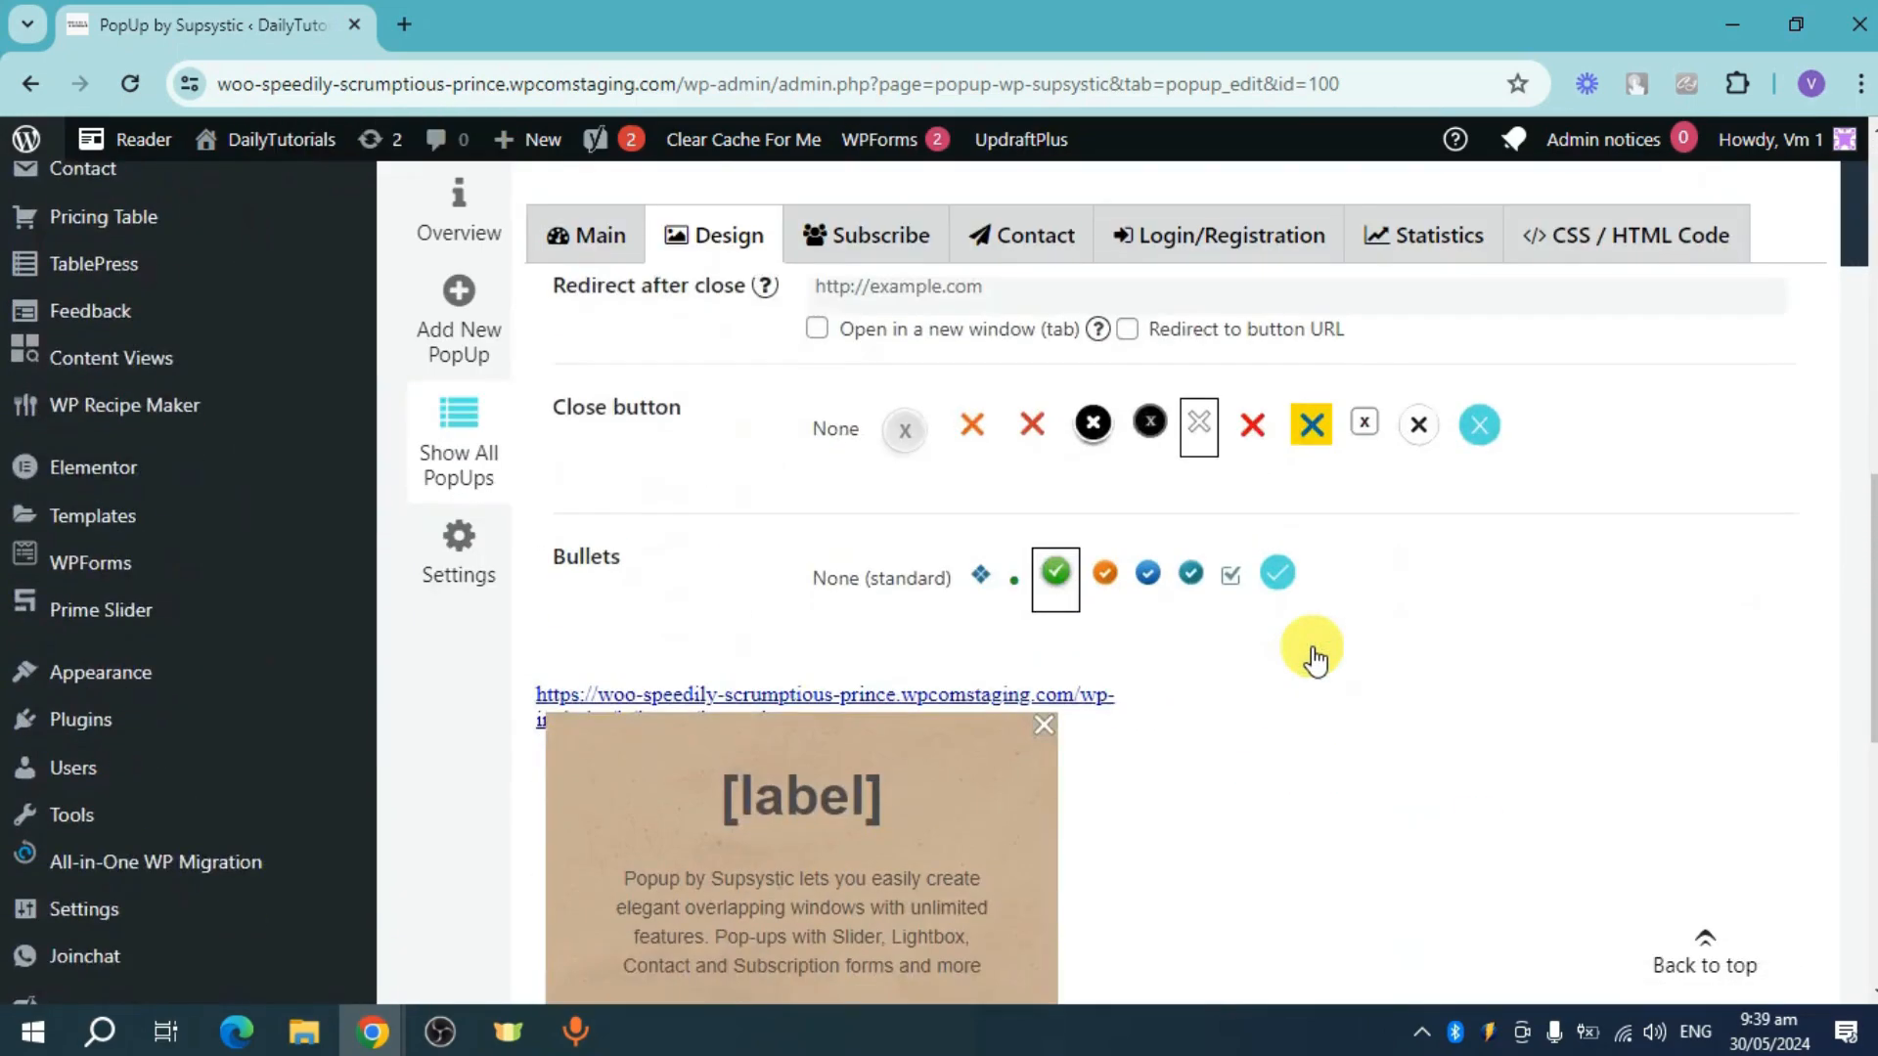
# Change Background 1 from an image to a light pink color (#f9b8b8) and check the popup preview.
pyautogui.scroll(8, 985, 629)
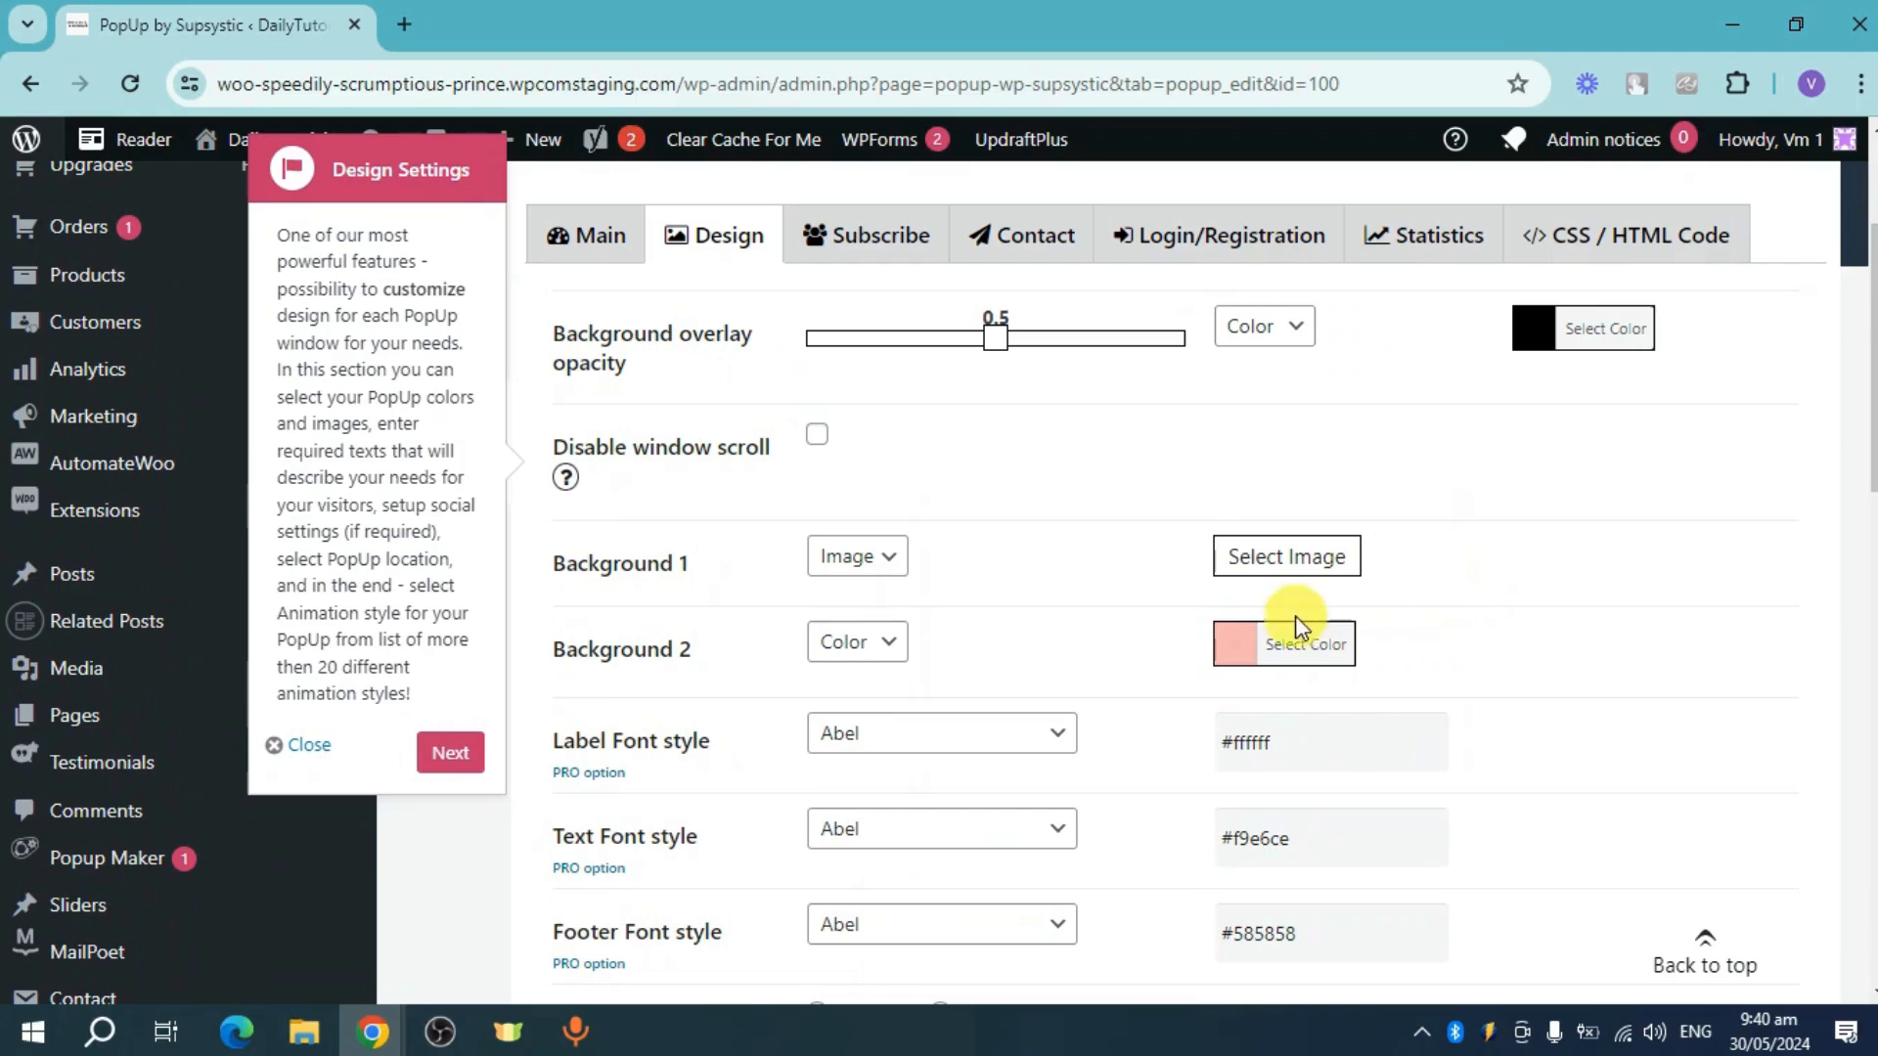
pyautogui.click(888, 570)
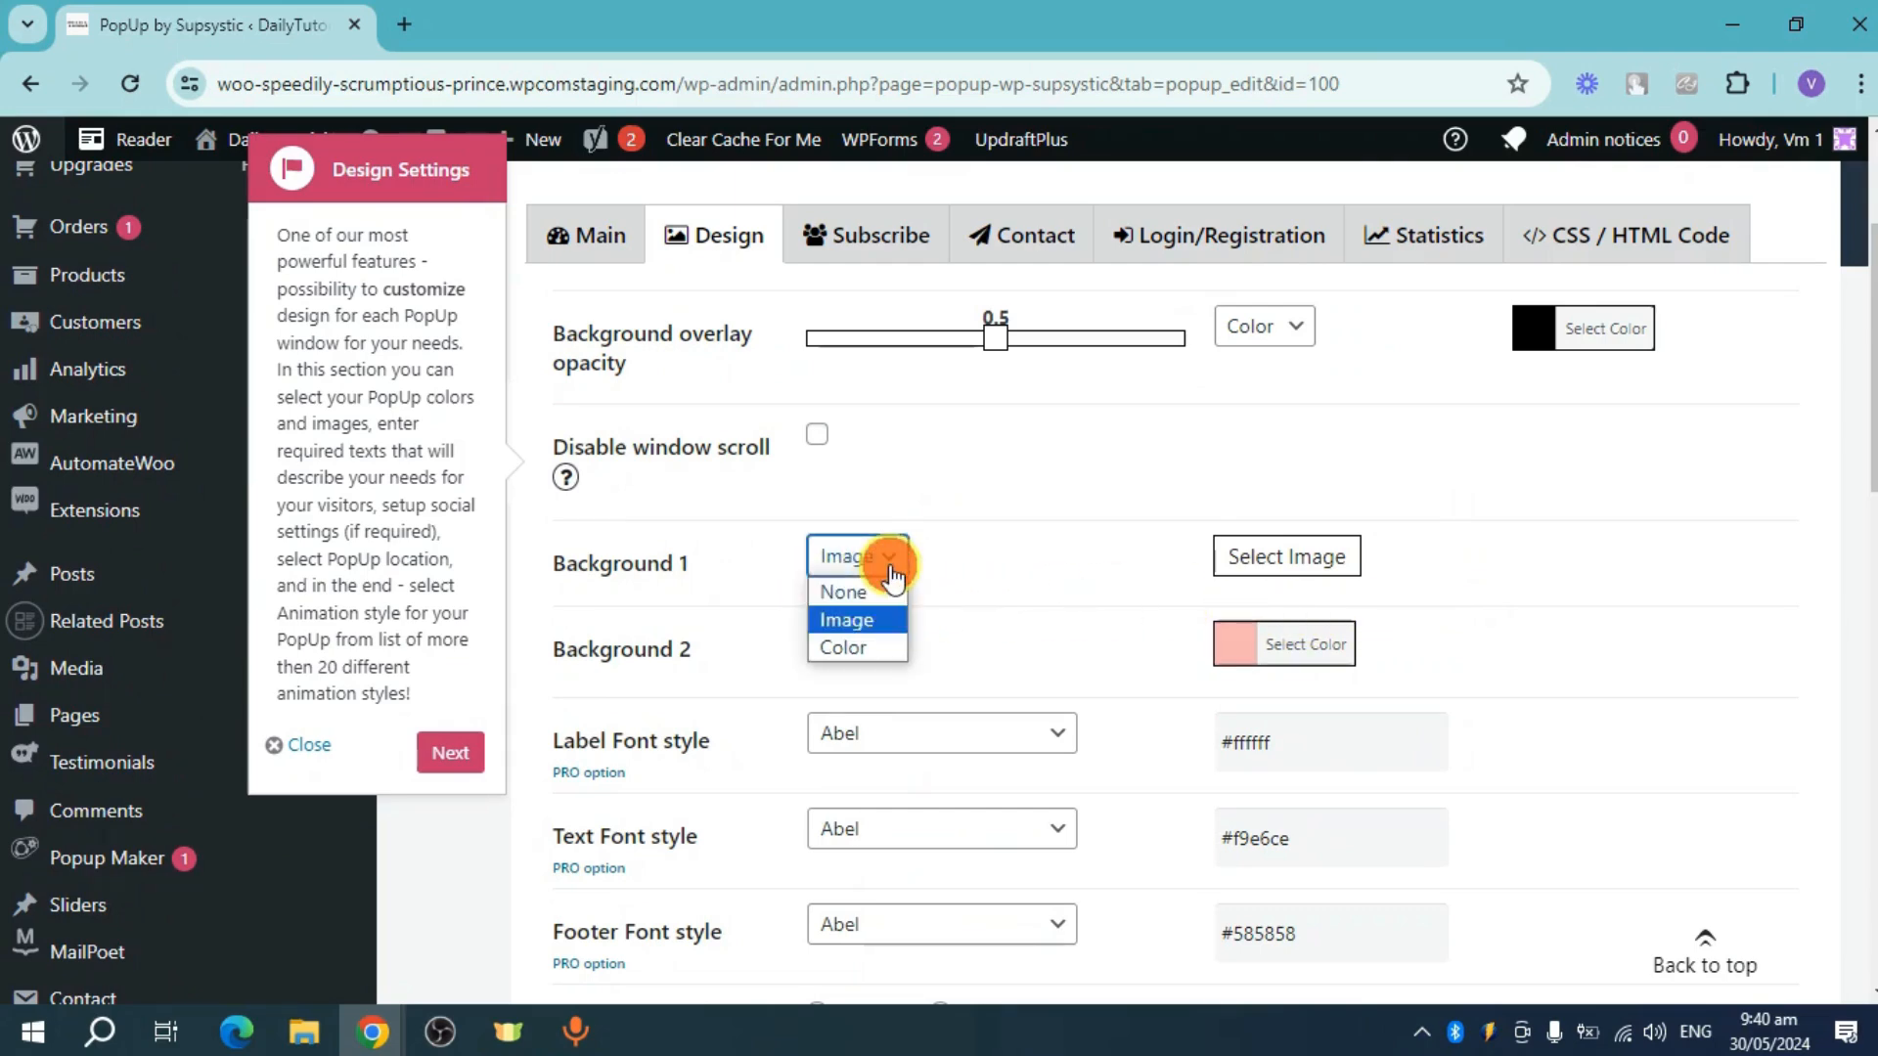
pyautogui.click(865, 657)
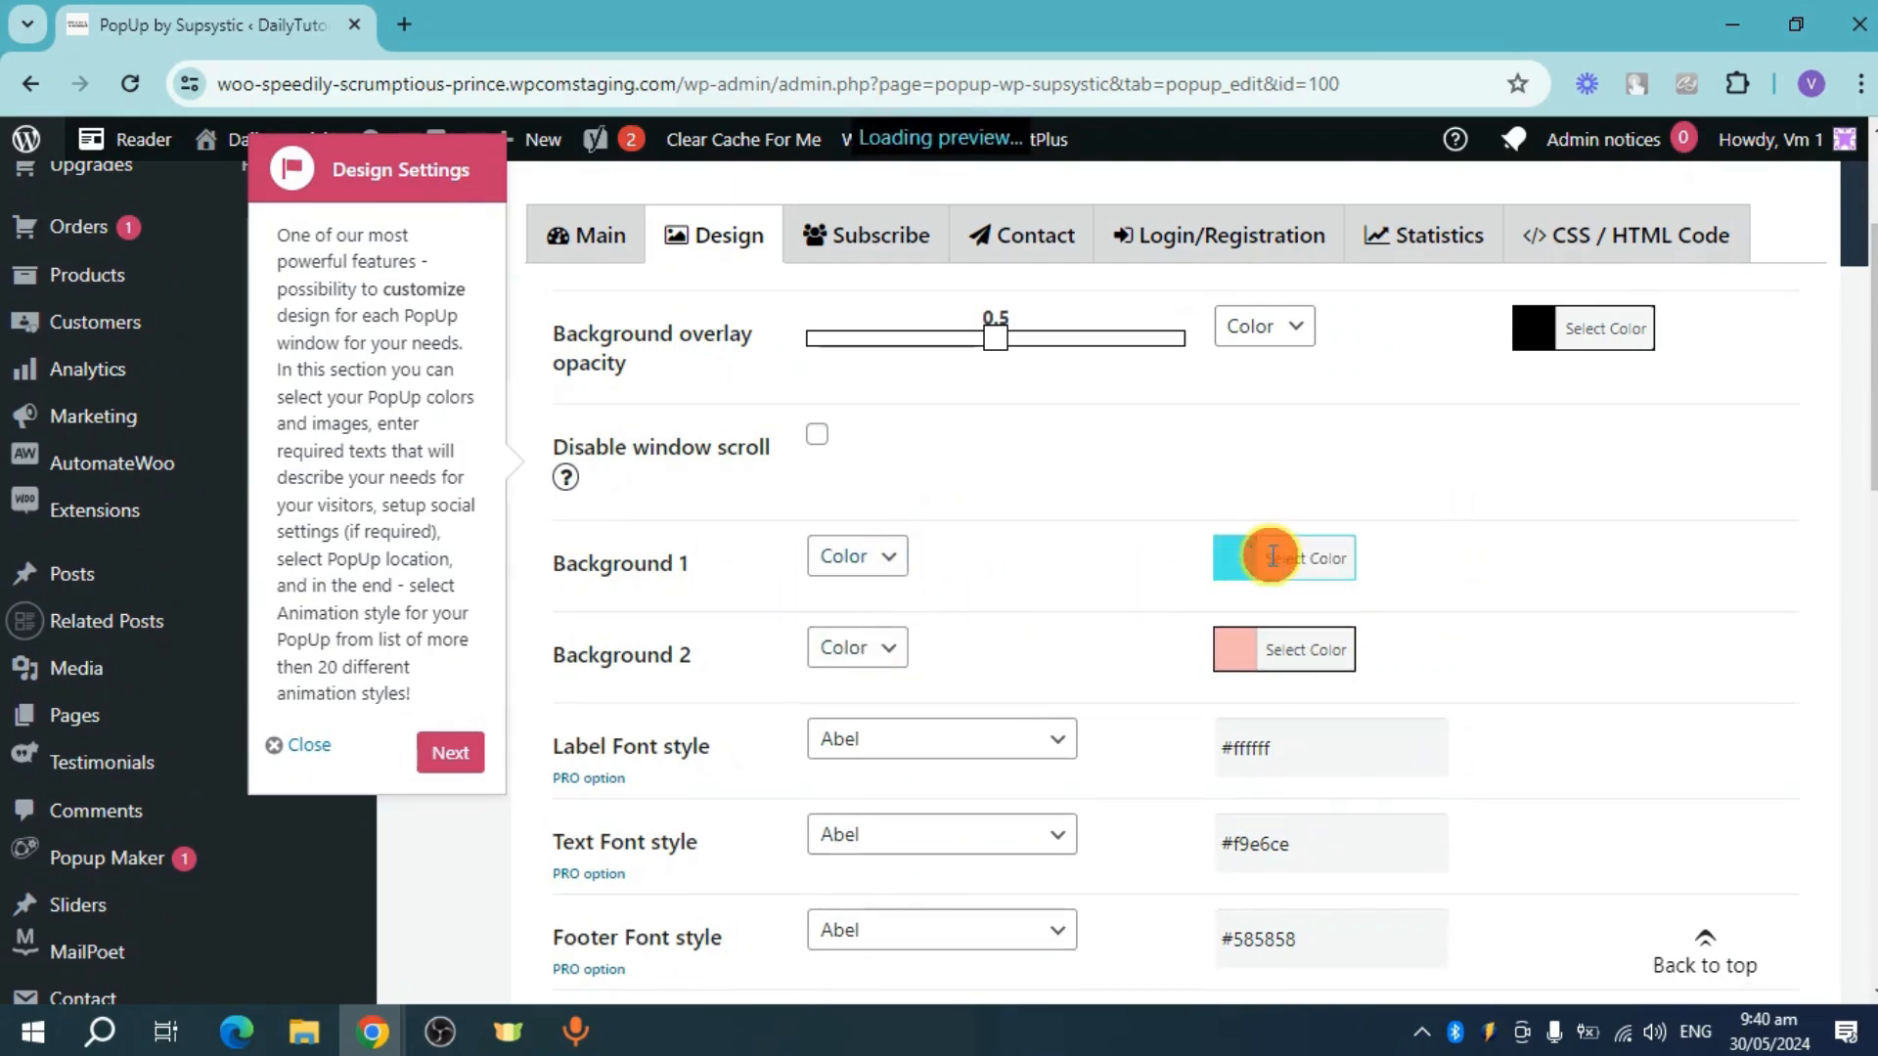
pyautogui.click(1273, 567)
pyautogui.moveTo(1164, 645); pyautogui.dragTo(1111, 617)
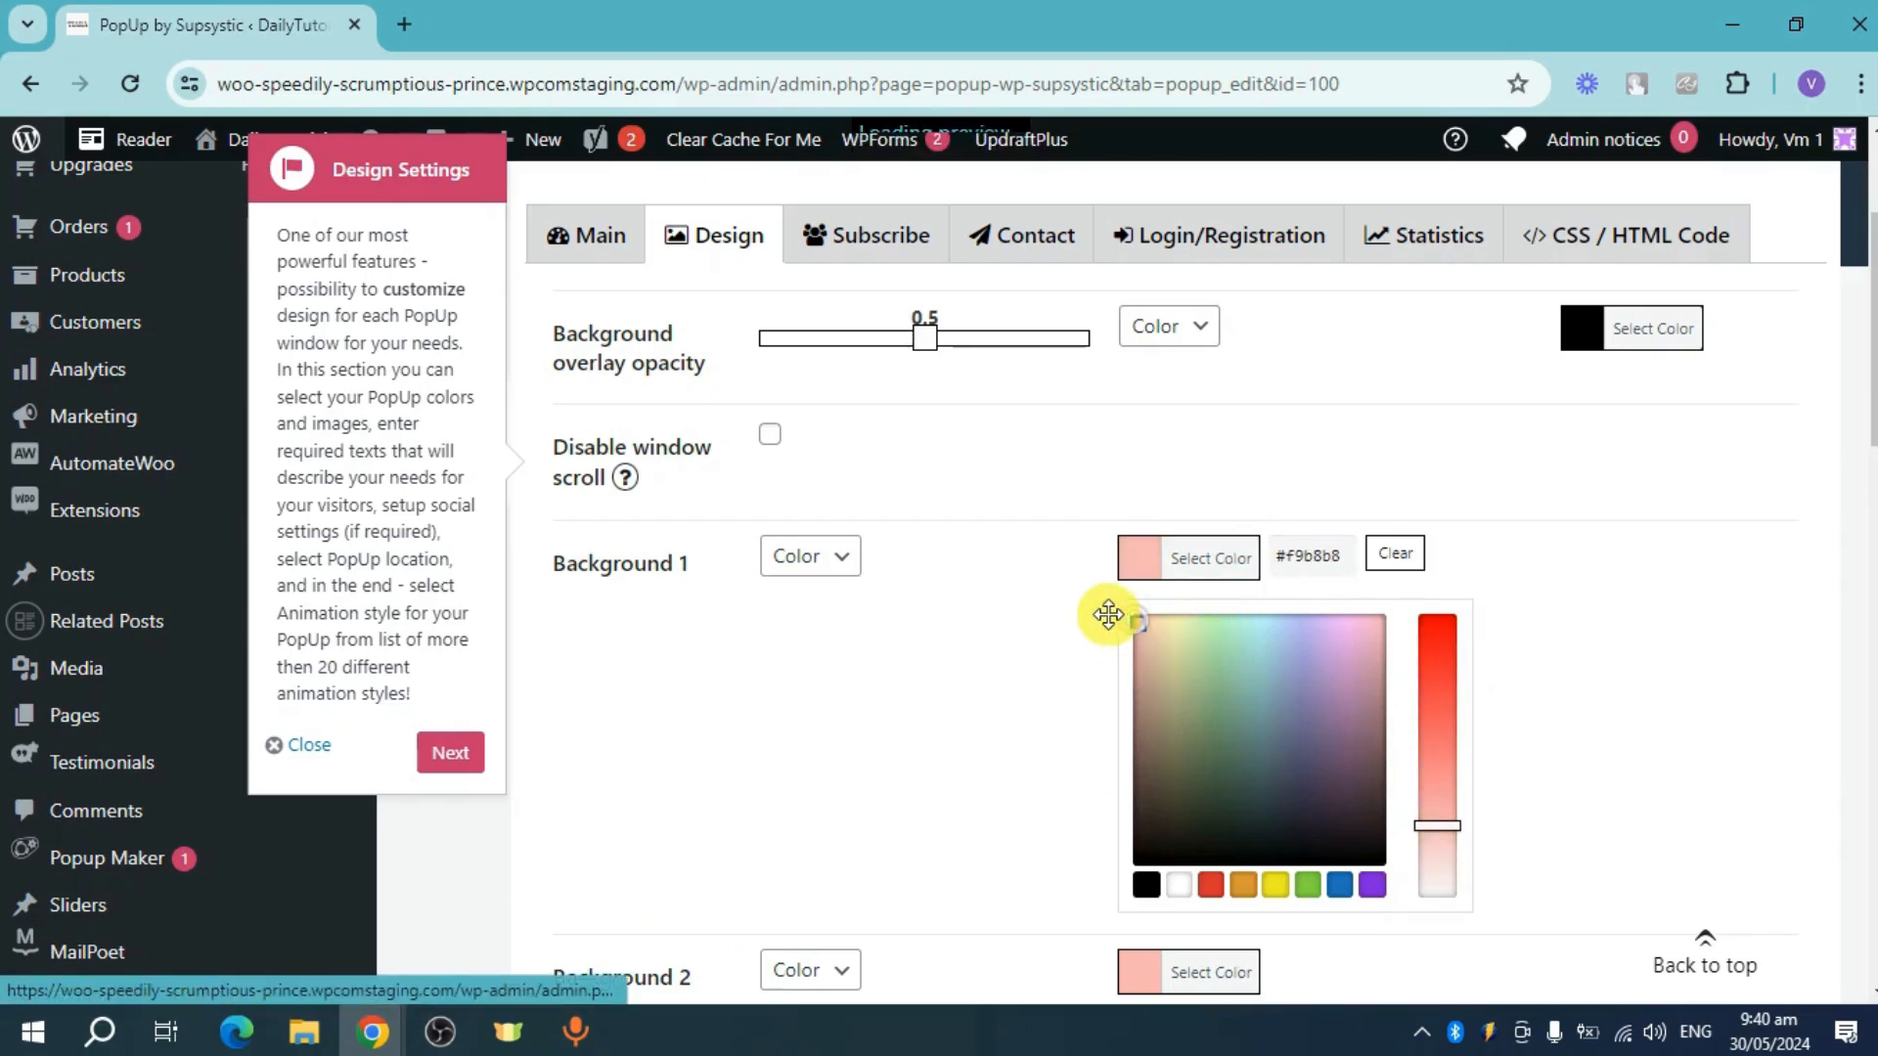
pyautogui.click(1108, 615)
pyautogui.scroll(-10, 1170, 608)
pyautogui.scroll(4, 888, 545)
pyautogui.scroll(-5, 994, 596)
pyautogui.scroll(5, 988, 683)
# Look at the popup location options and set the popup opening animation to Slide Up.
pyautogui.scroll(10, 966, 538)
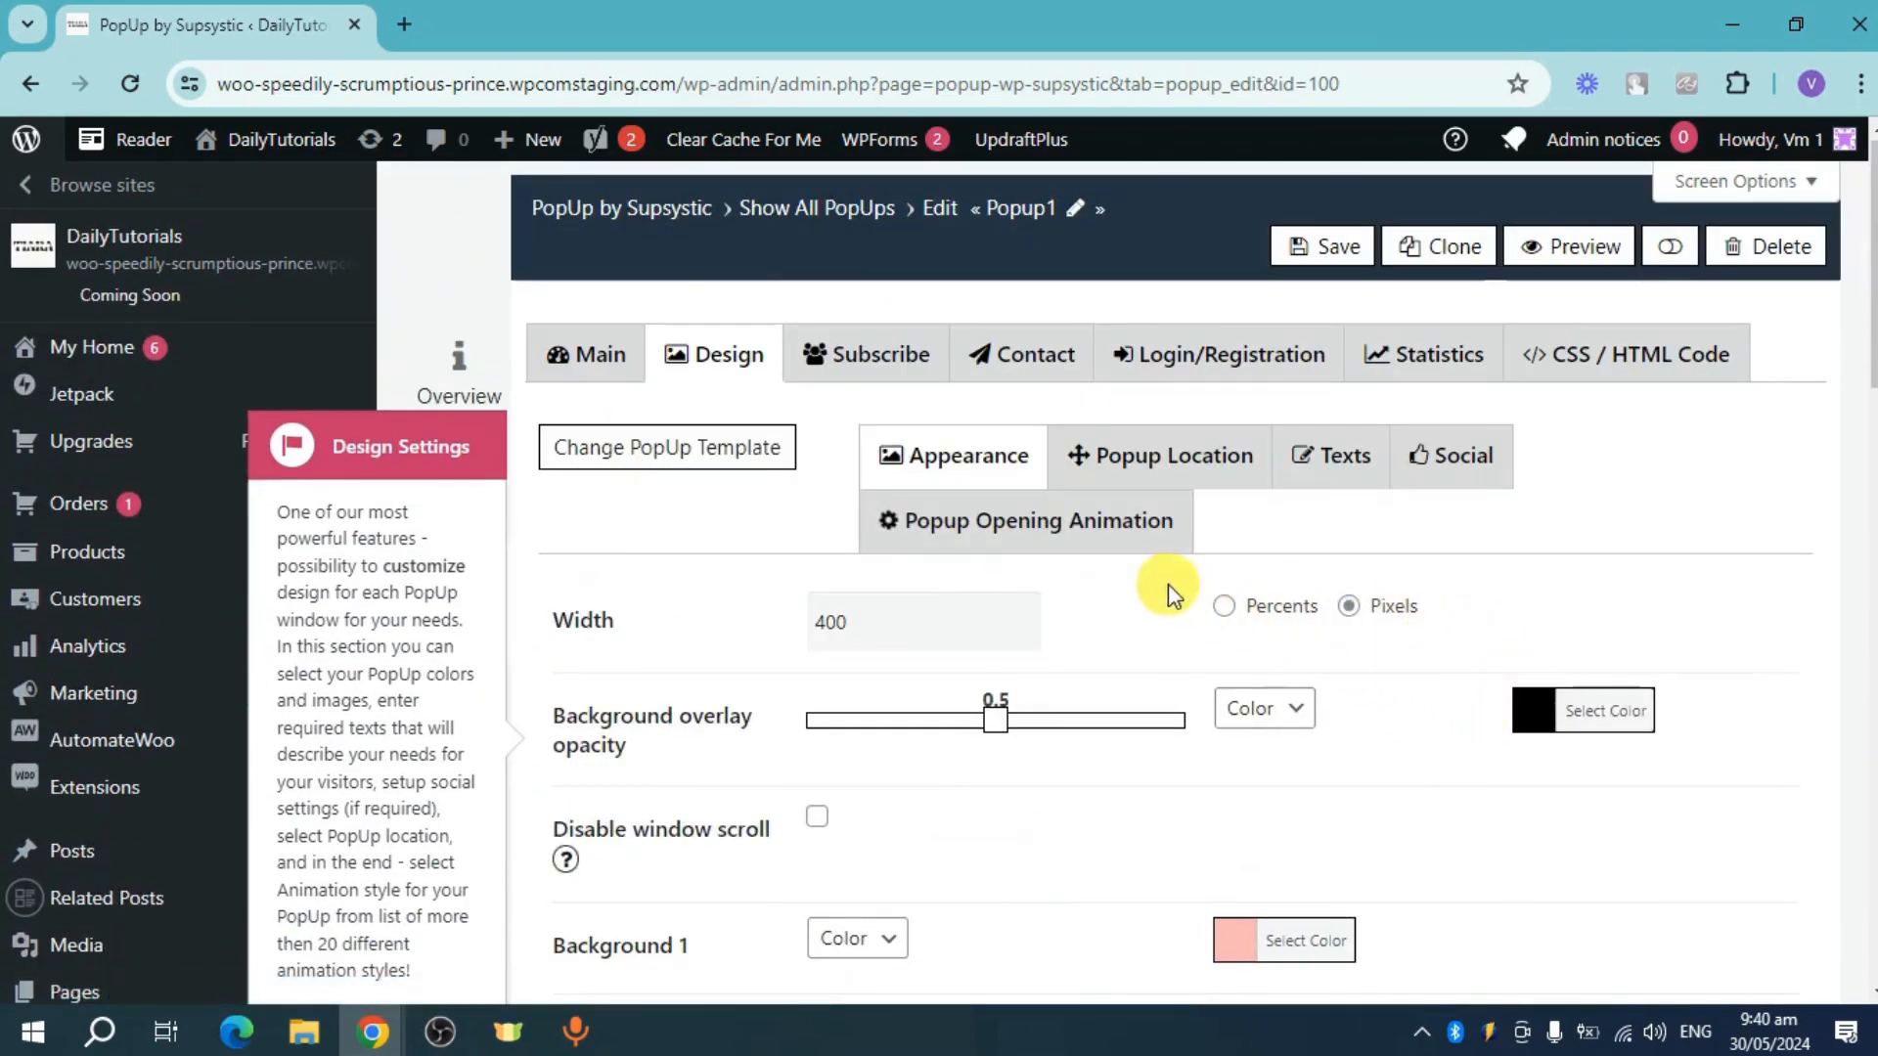
pyautogui.click(1179, 467)
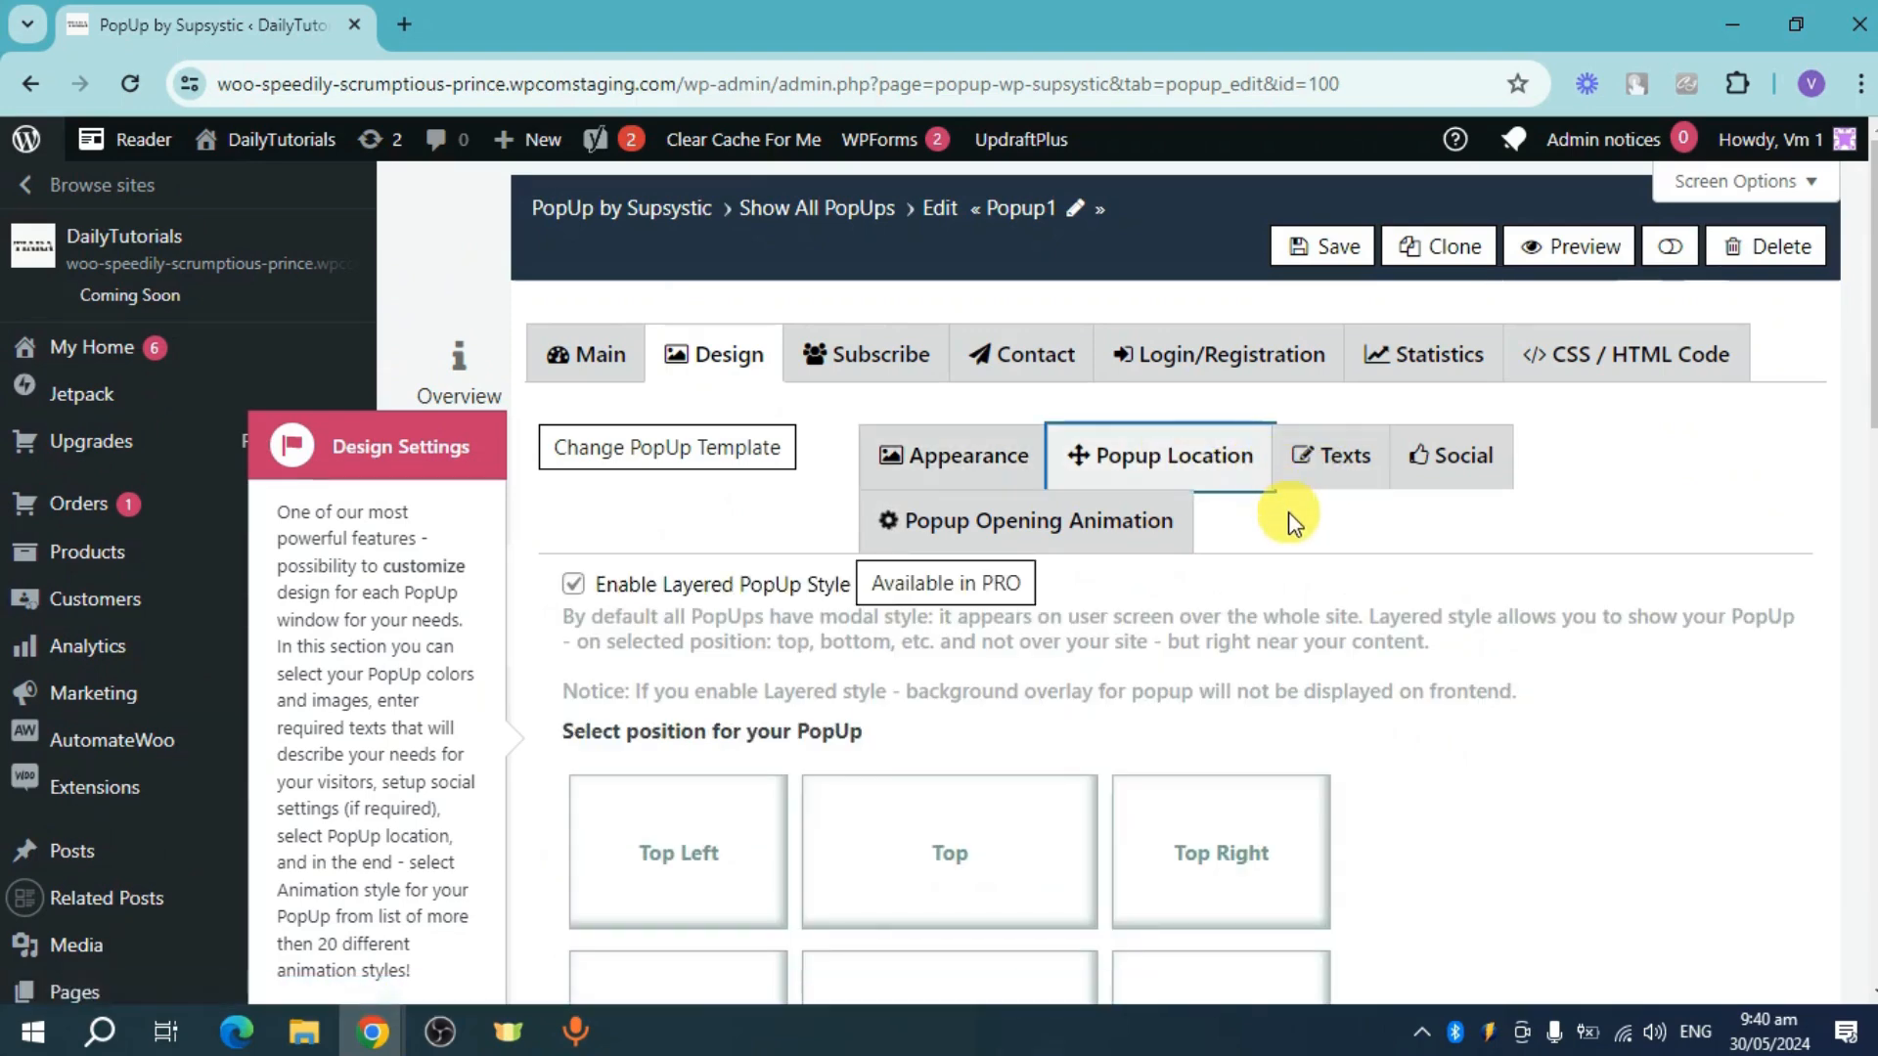
pyautogui.click(1157, 528)
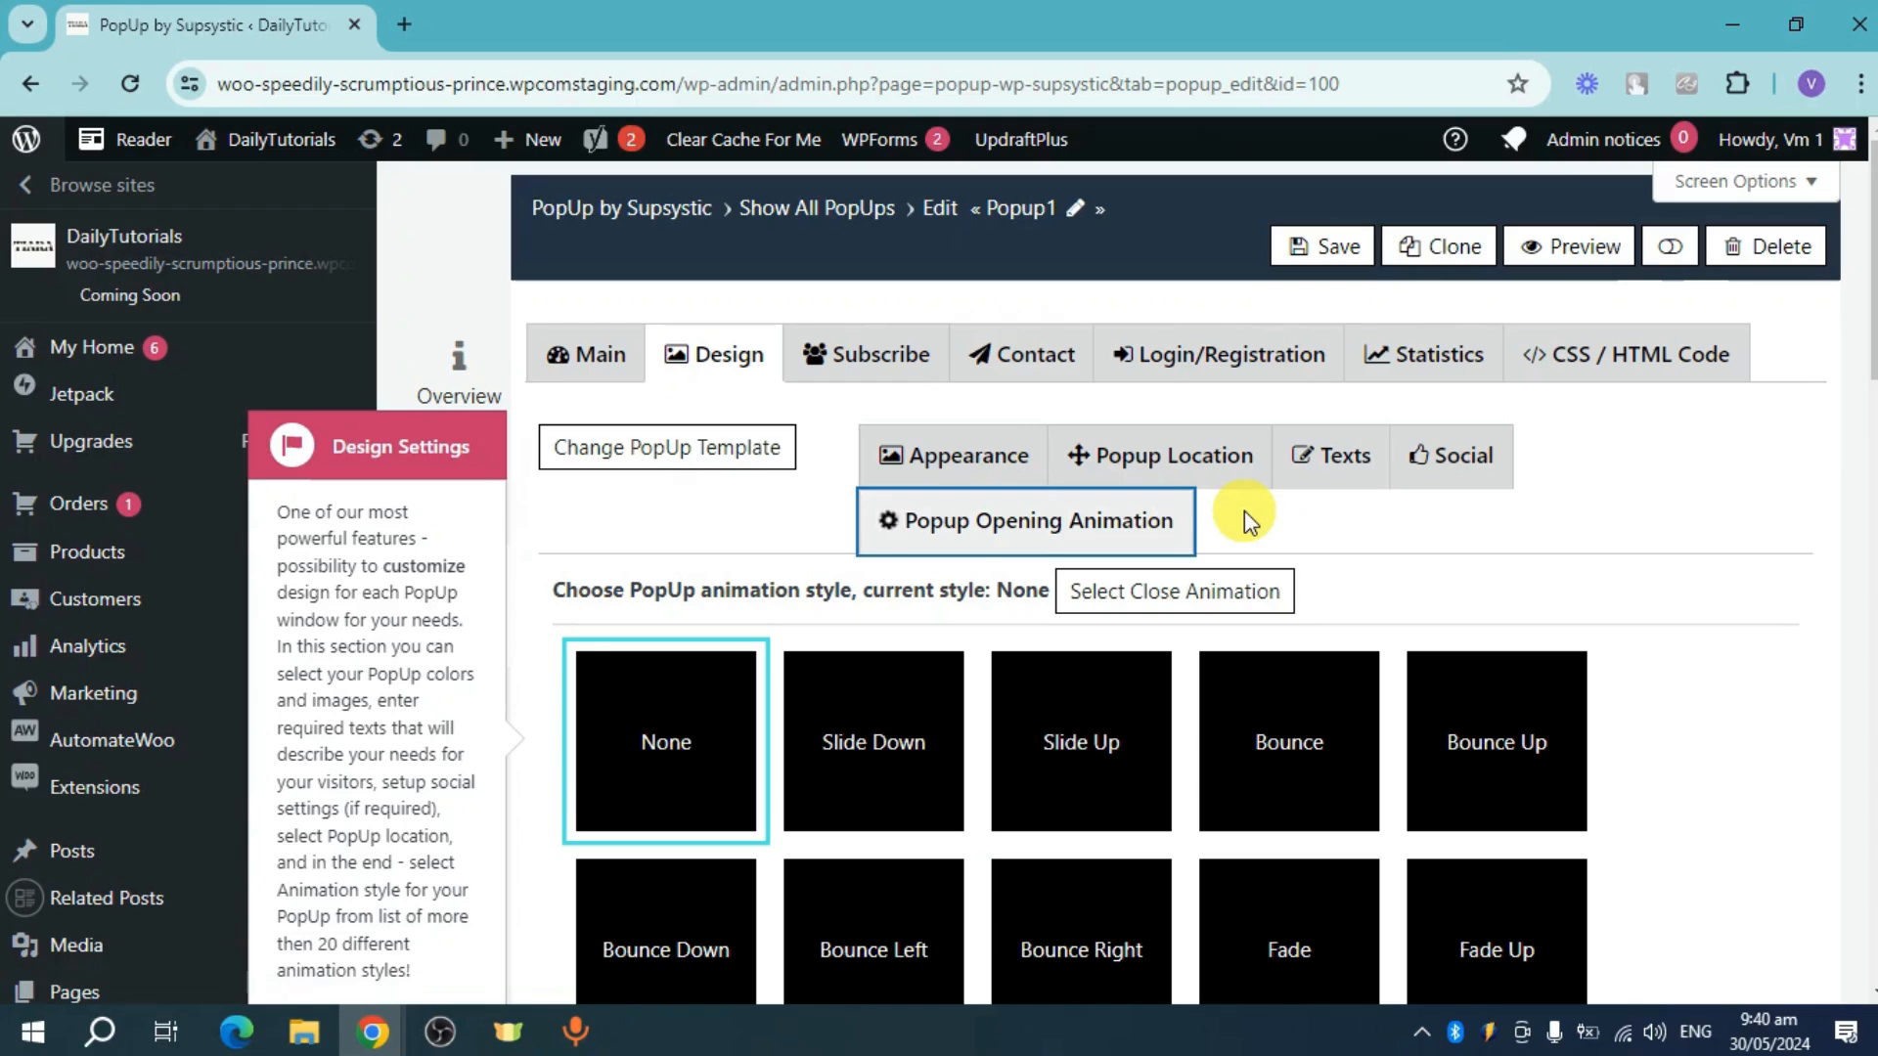
pyautogui.scroll(-2, 1244, 510)
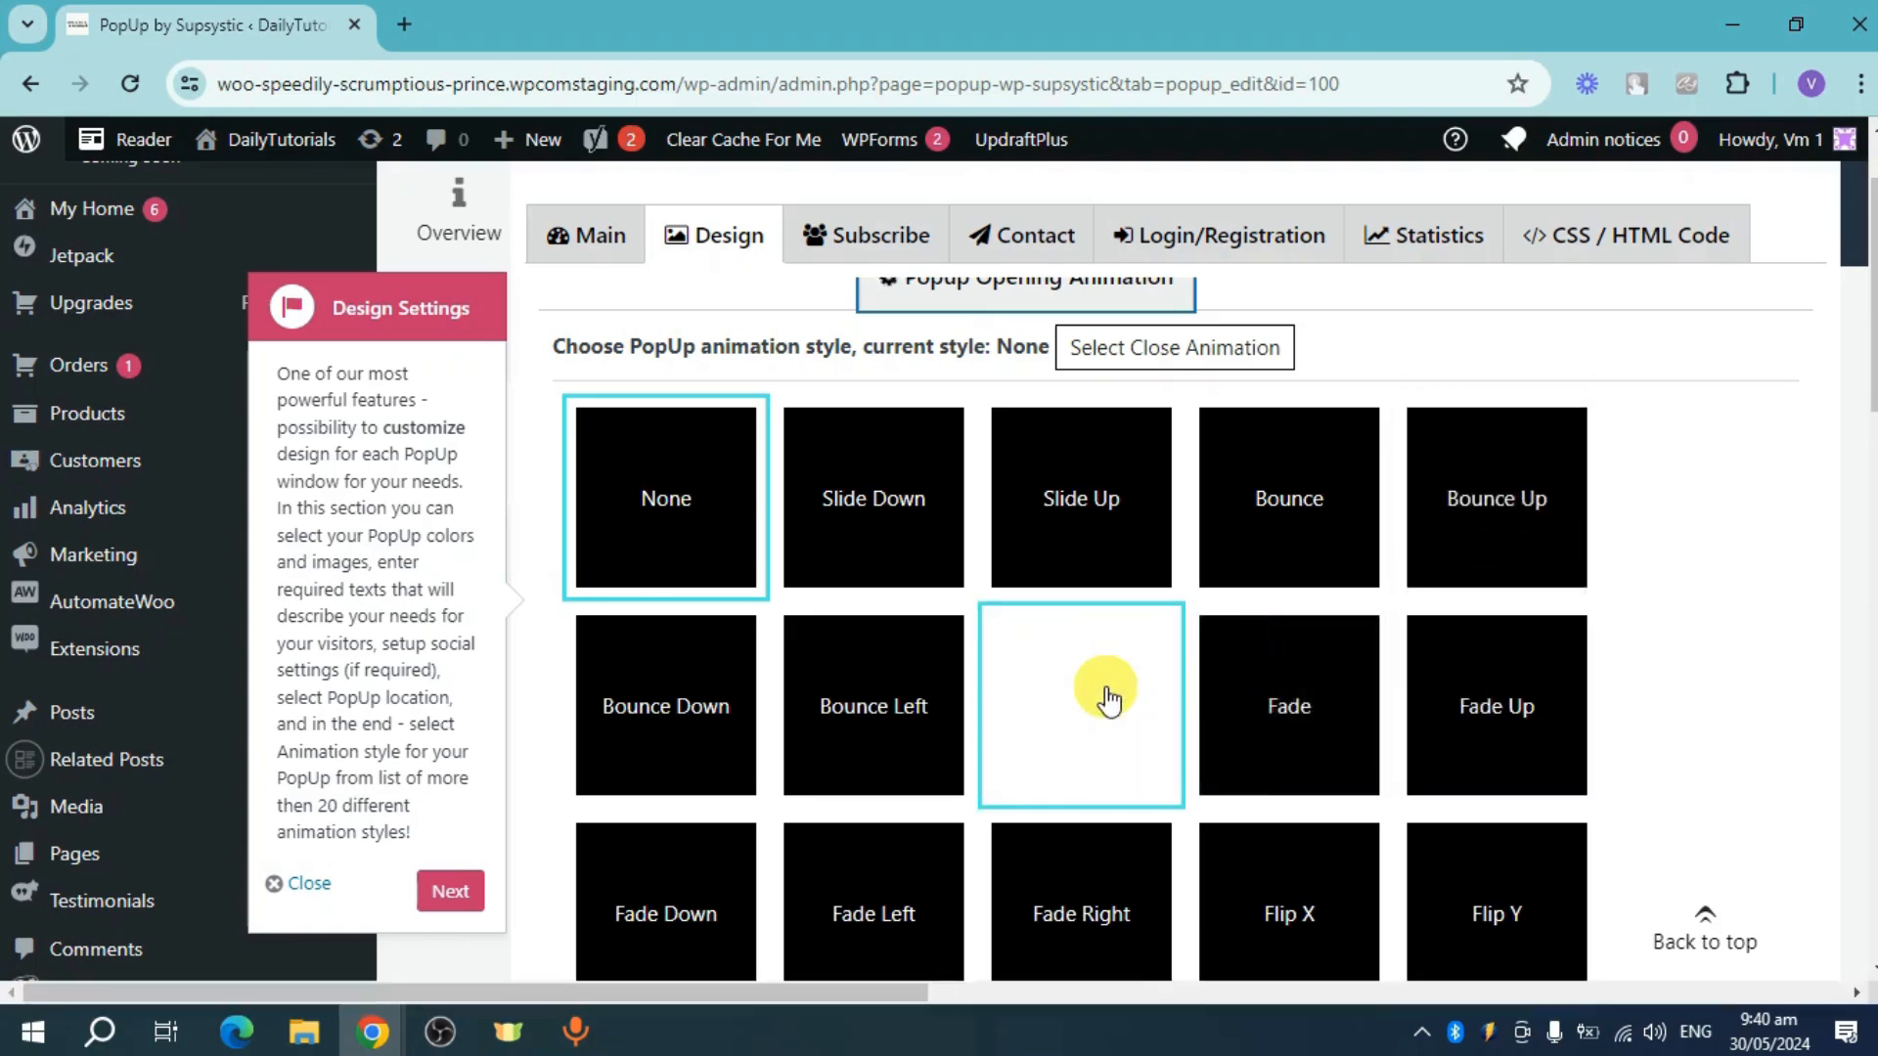
pyautogui.click(1105, 514)
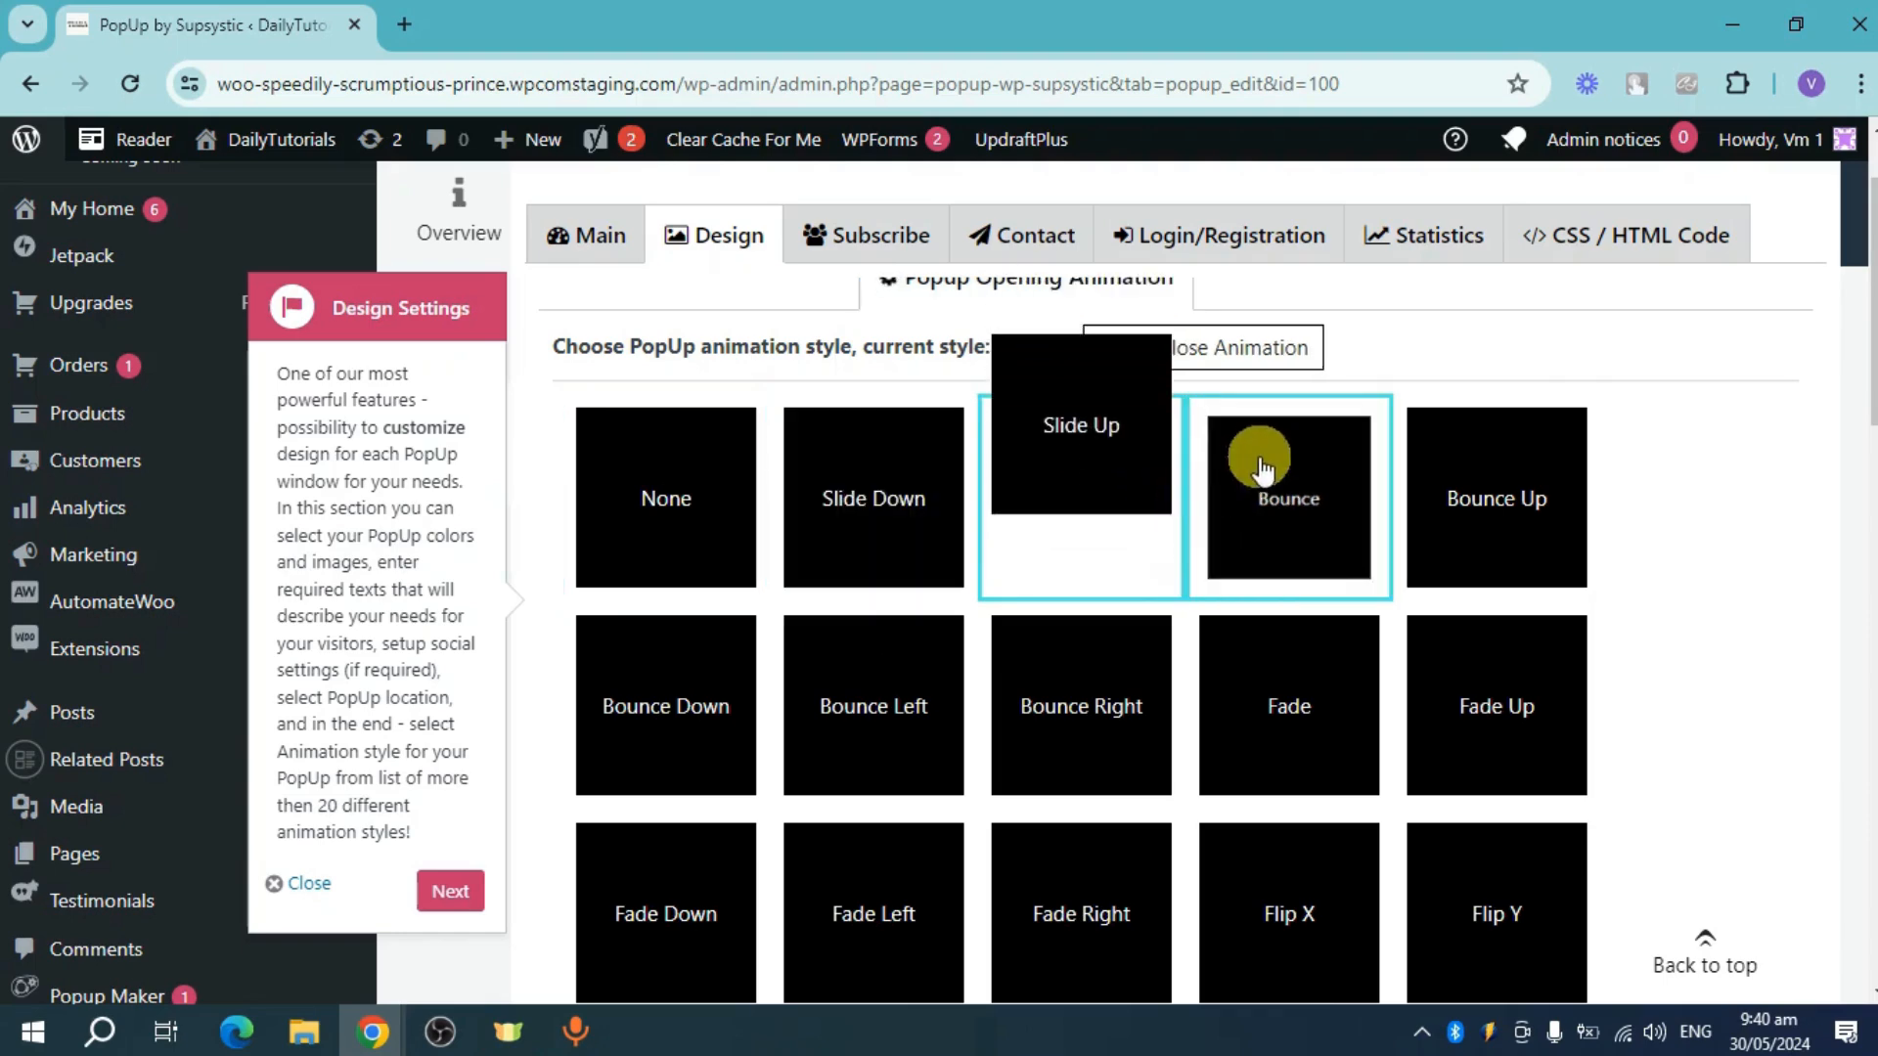
# Set the popup closing animation to Slide Down.
pyautogui.click(1268, 370)
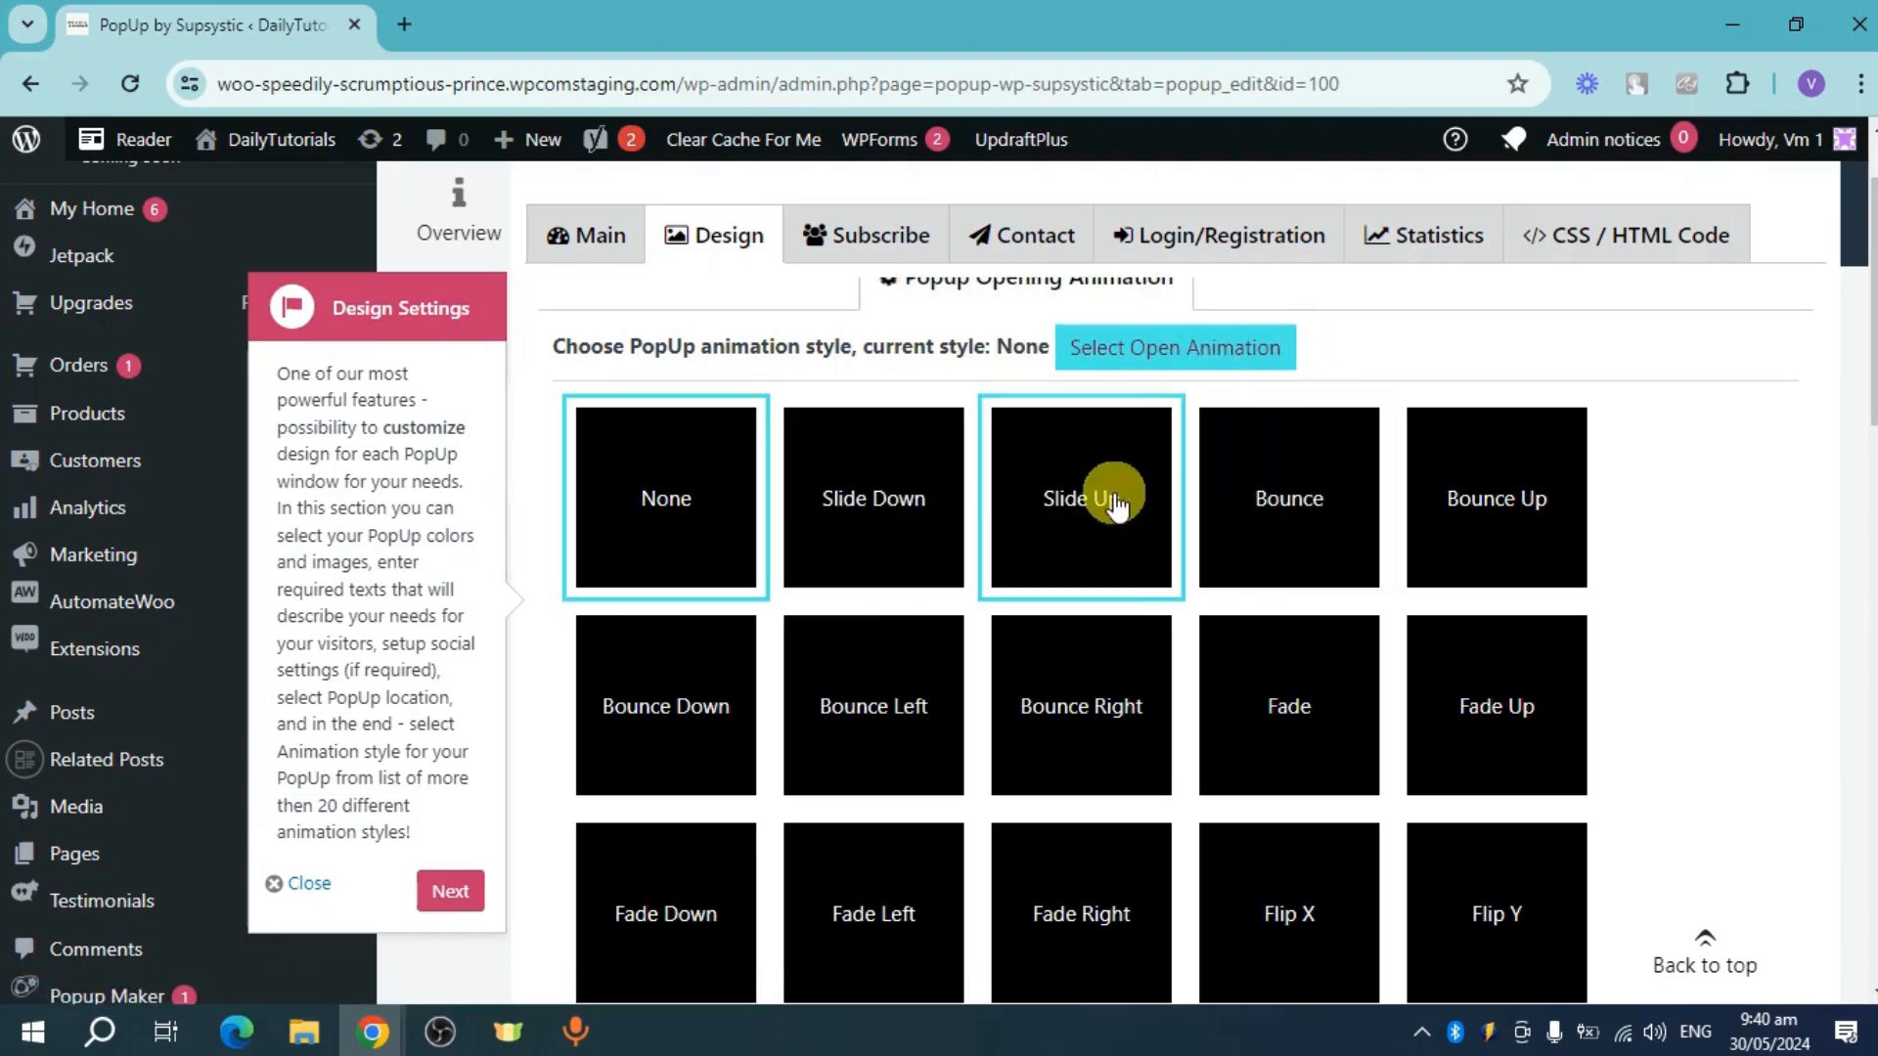
pyautogui.click(889, 505)
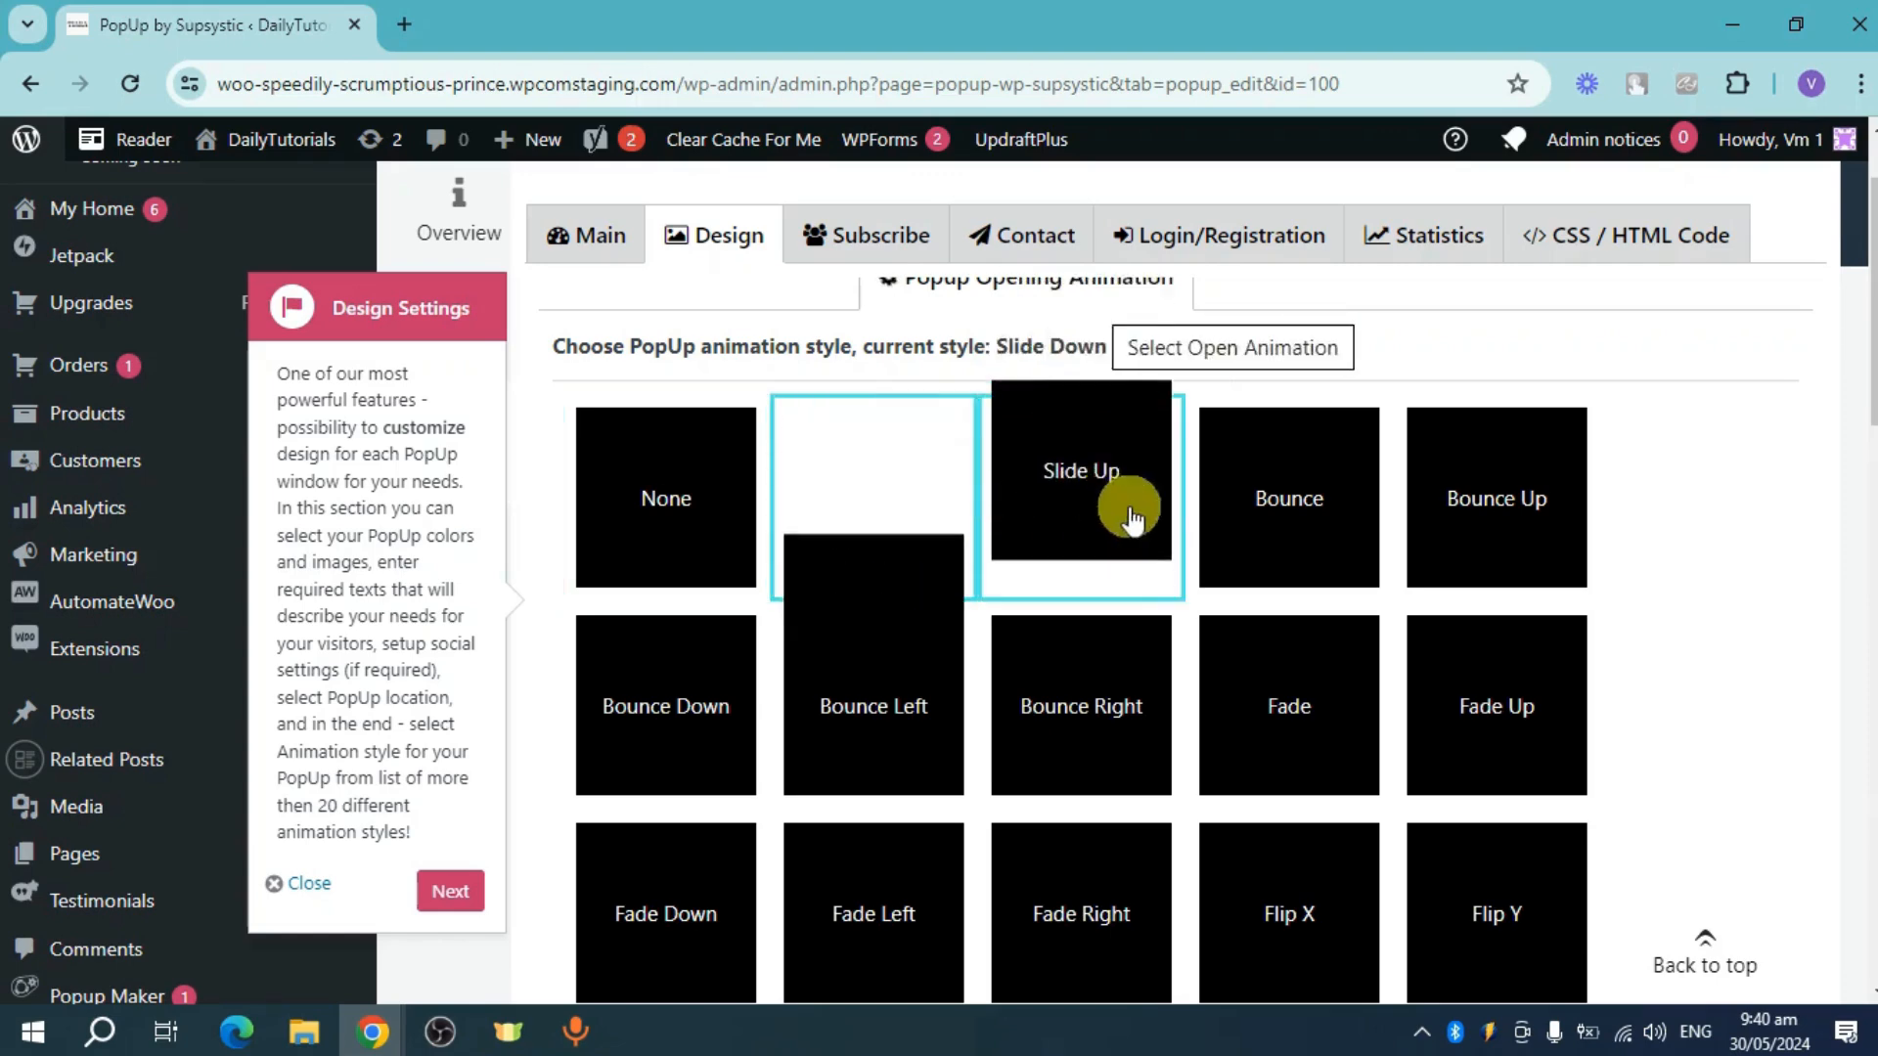
pyautogui.scroll(-1, 1633, 567)
pyautogui.scroll(2, 1633, 567)
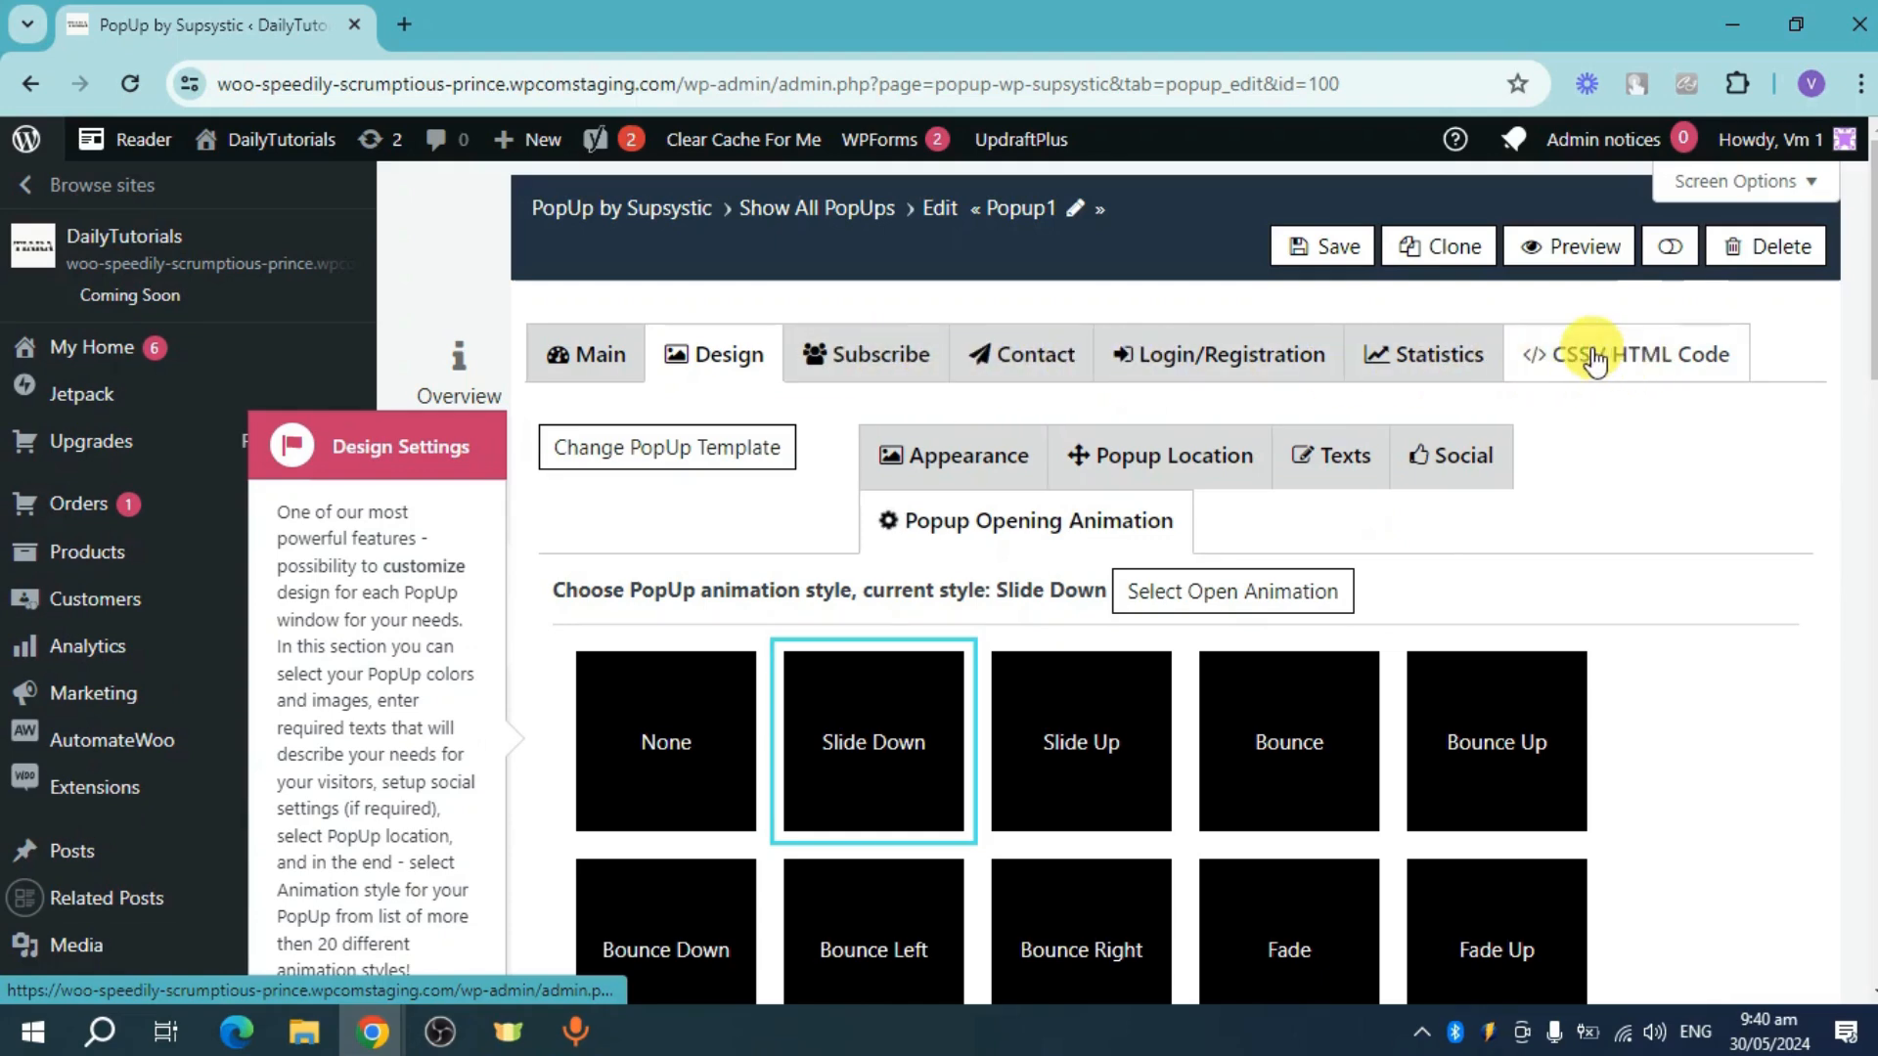
# Look through the popup's CSS and HTML code.
pyautogui.click(1672, 363)
pyautogui.scroll(-5, 1872, 533)
pyautogui.scroll(-2, 1838, 629)
pyautogui.scroll(3, 1835, 629)
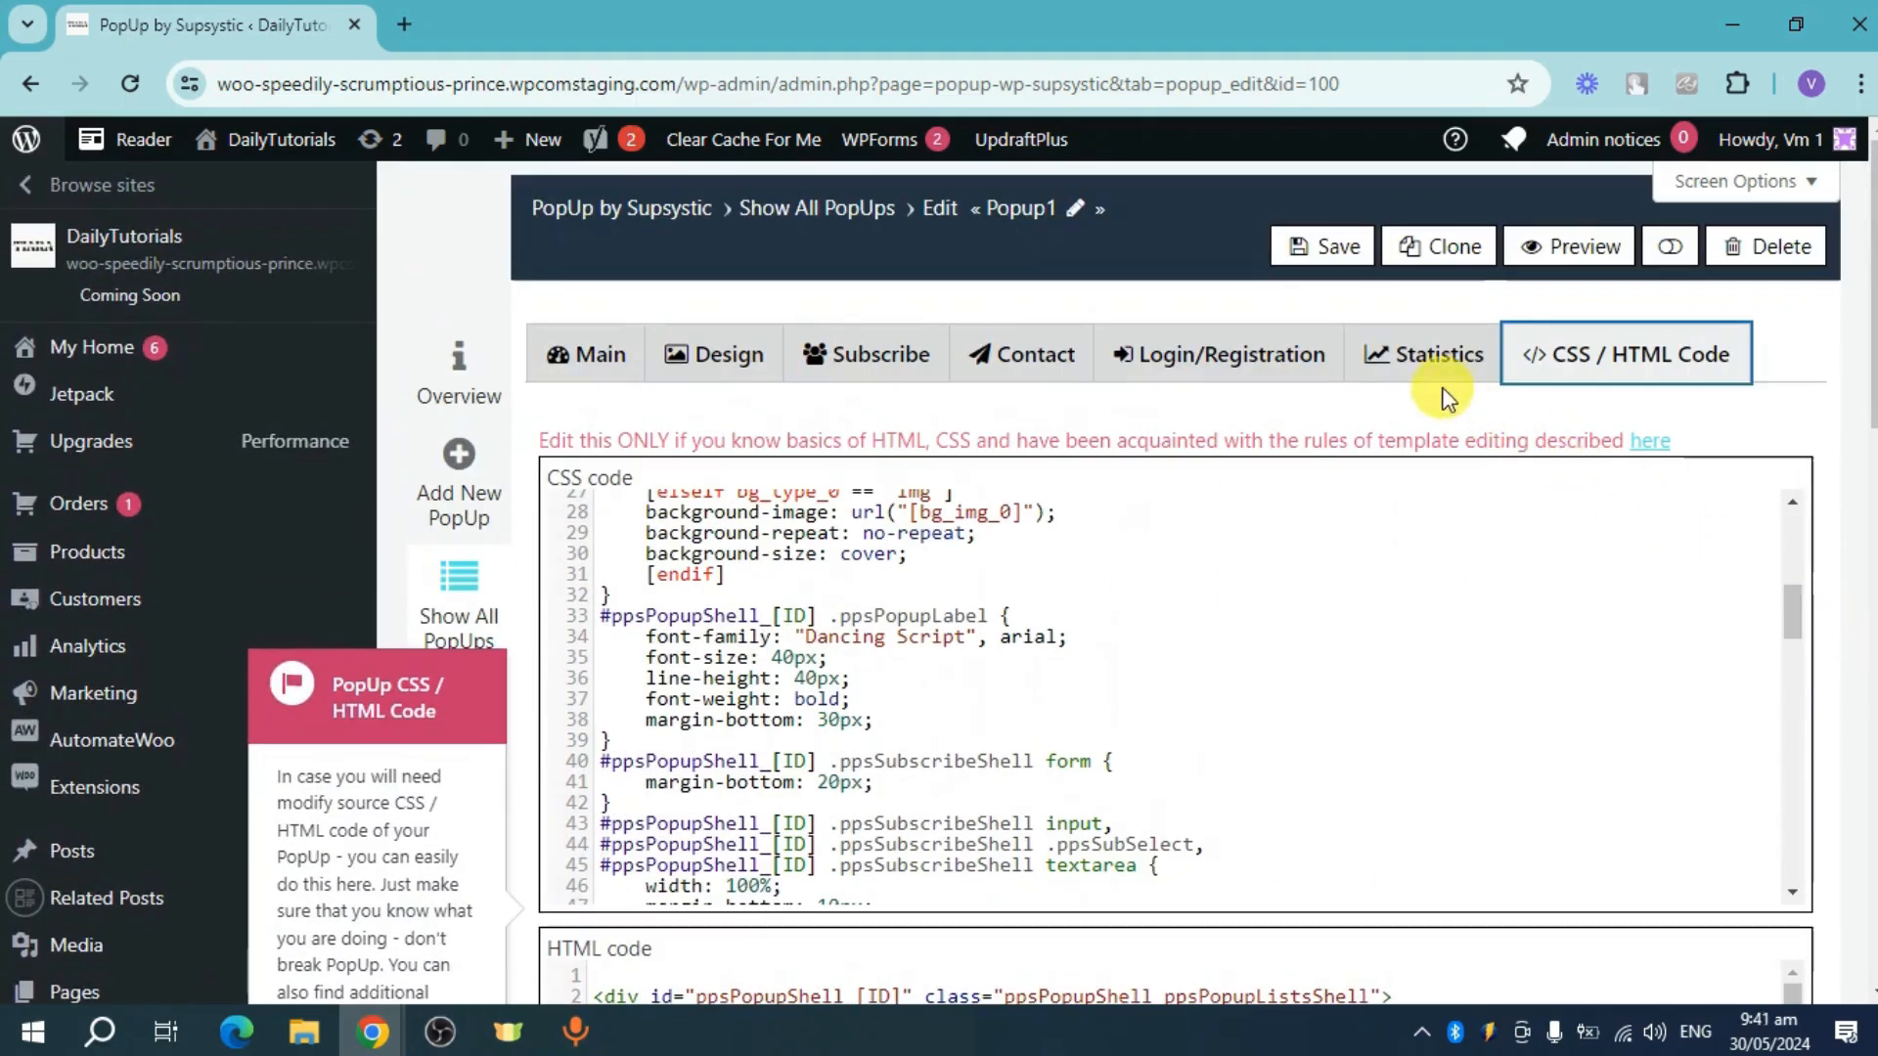
# Save the changes to Popup1 and check its preview.
pyautogui.click(1326, 253)
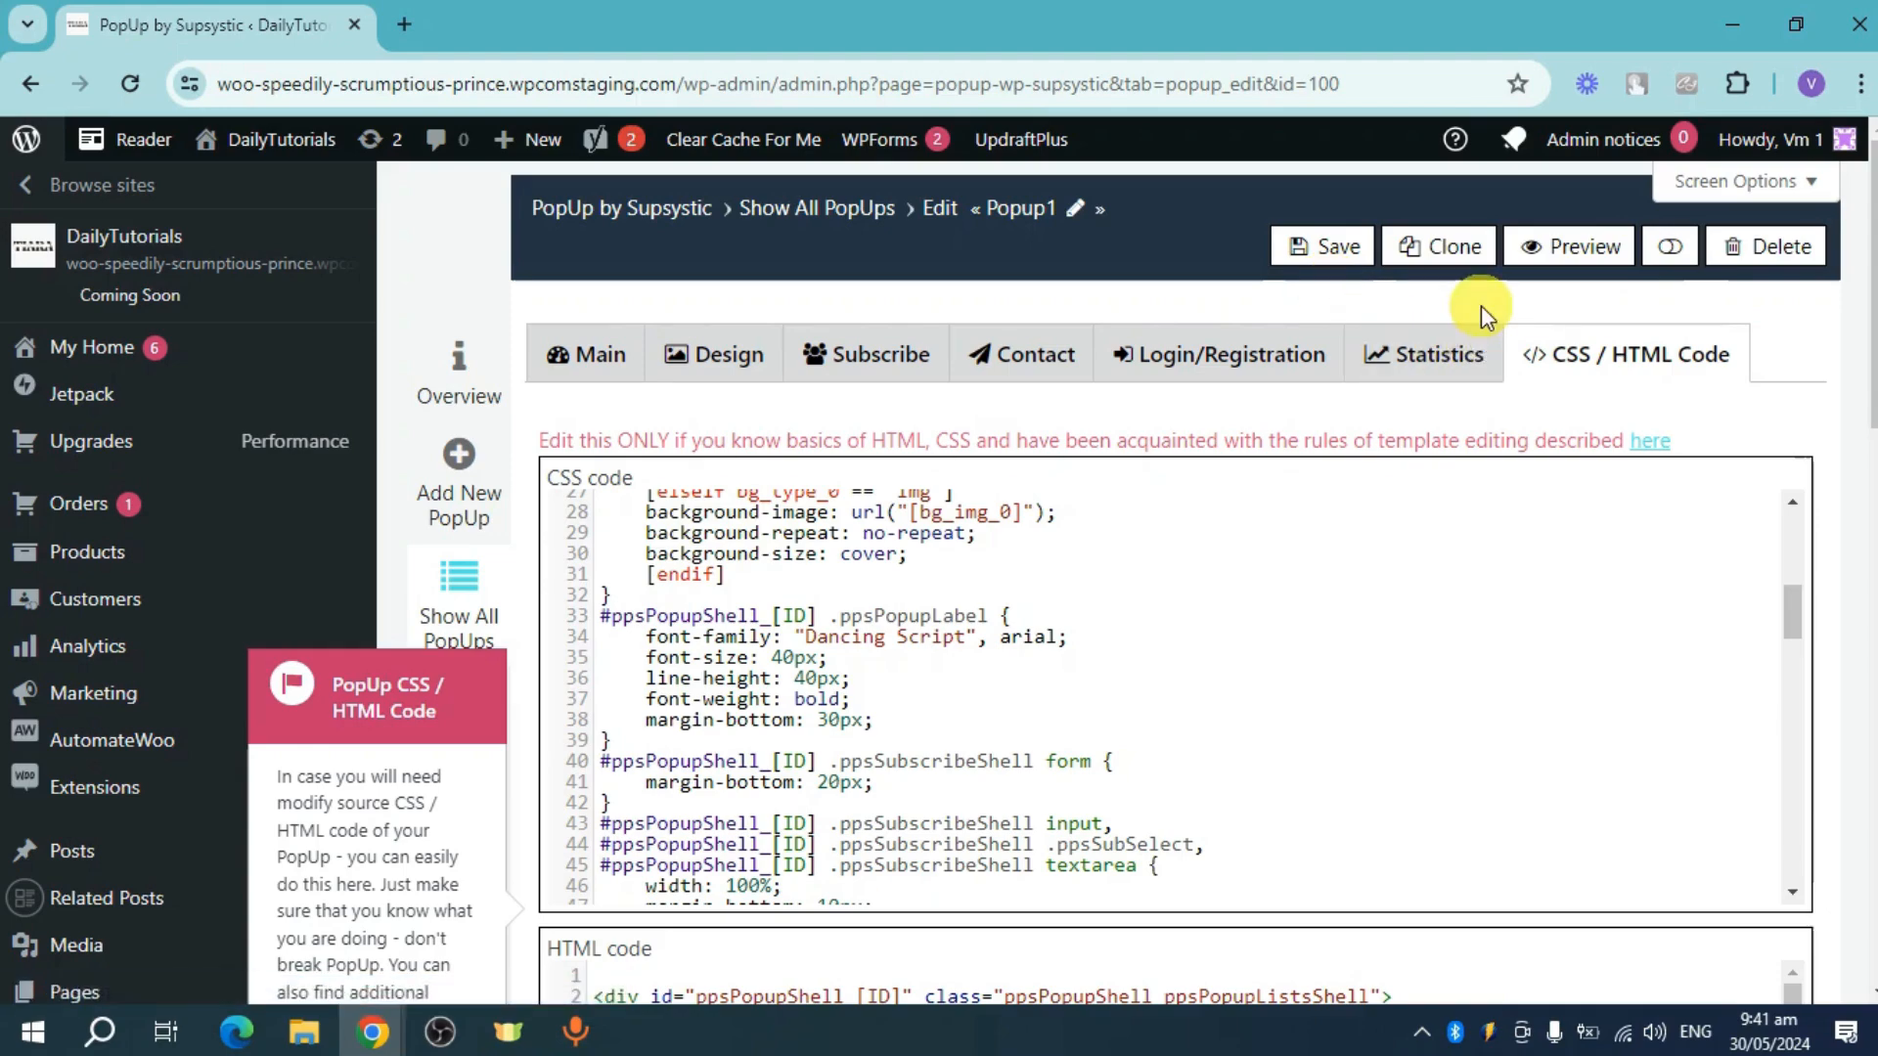
pyautogui.click(1532, 273)
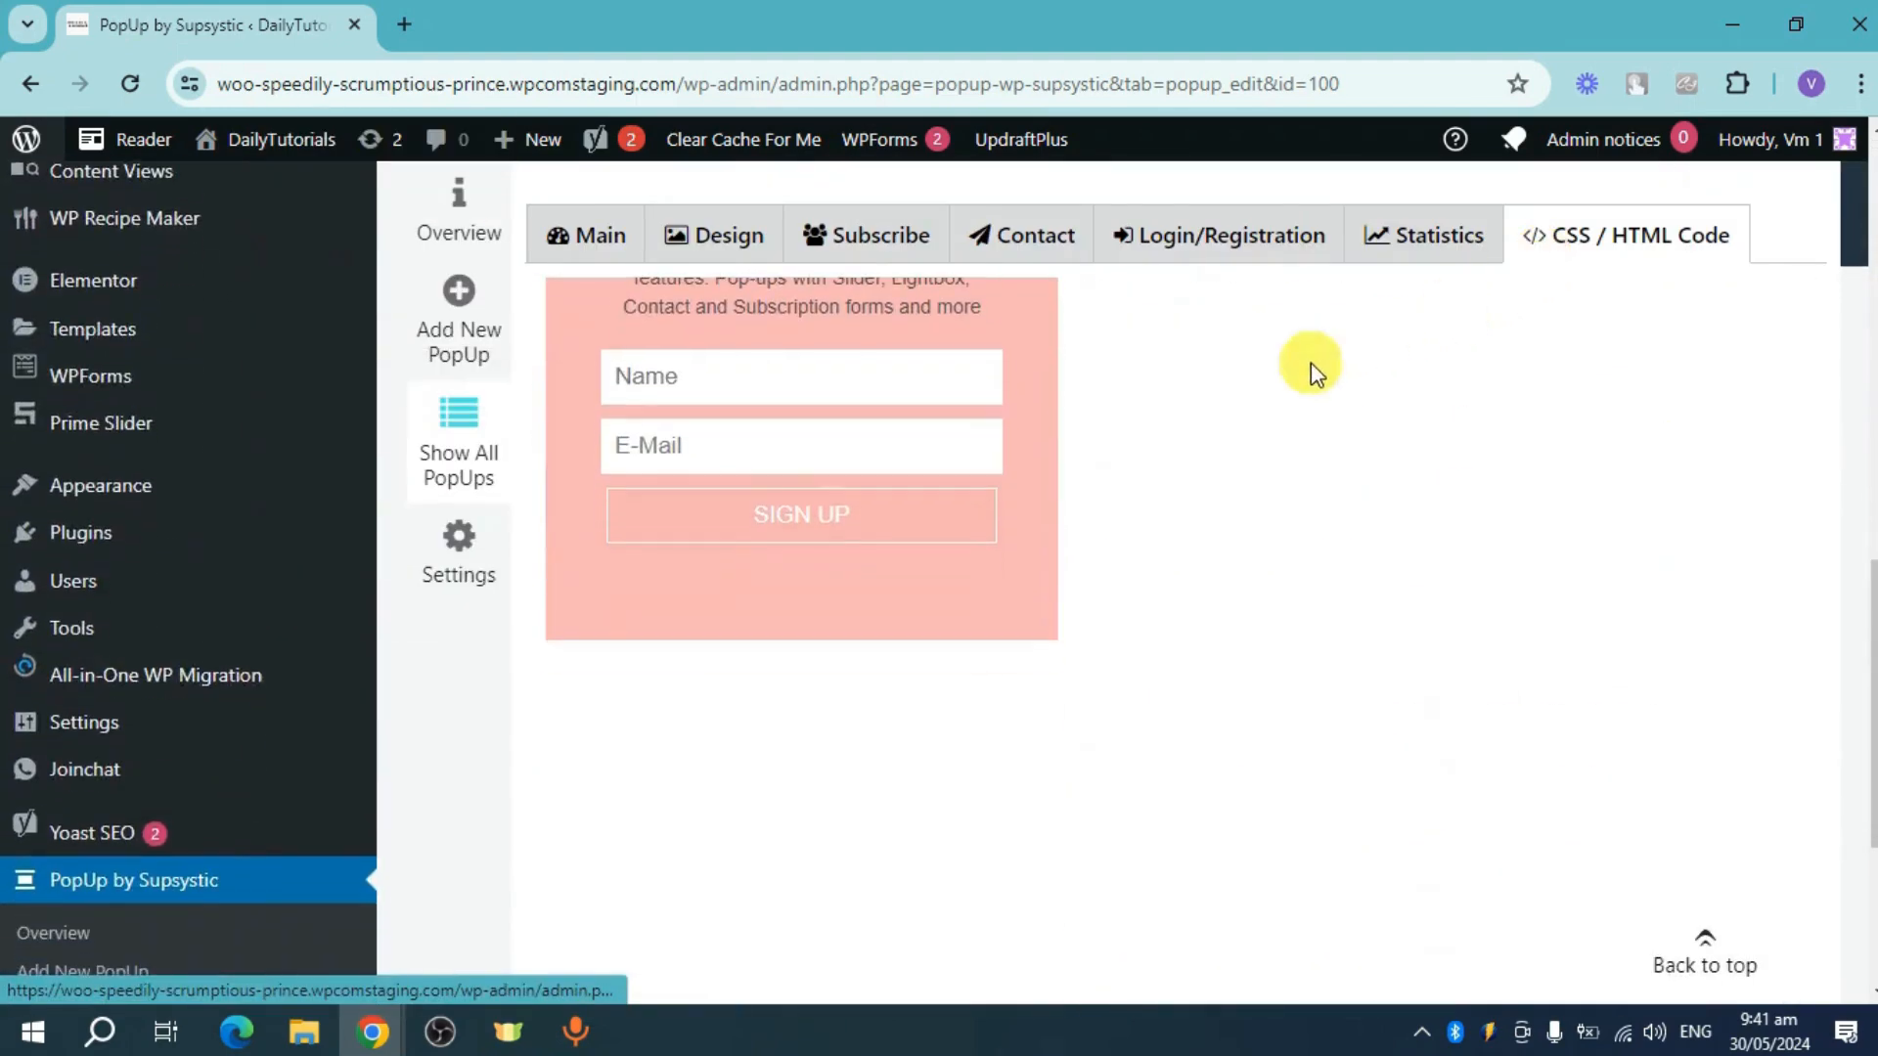
pyautogui.scroll(3, 1111, 439)
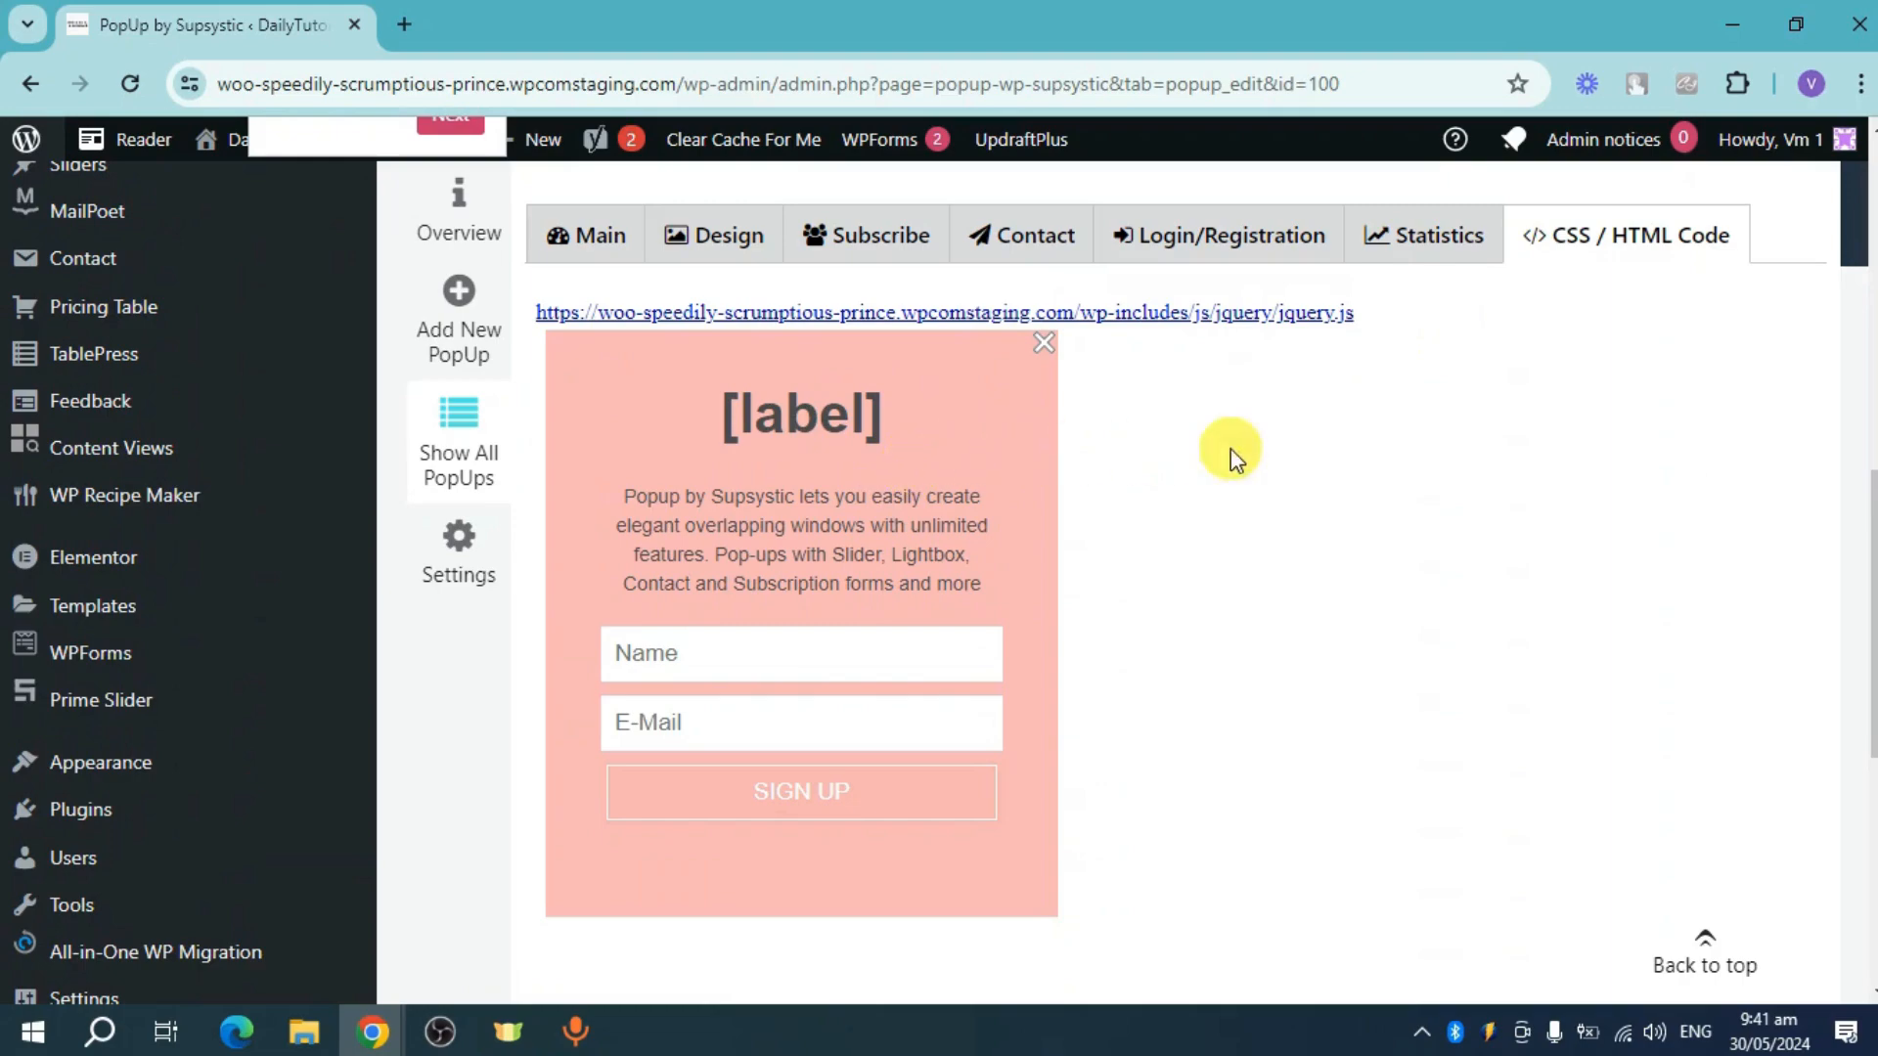
pyautogui.scroll(10, 1525, 547)
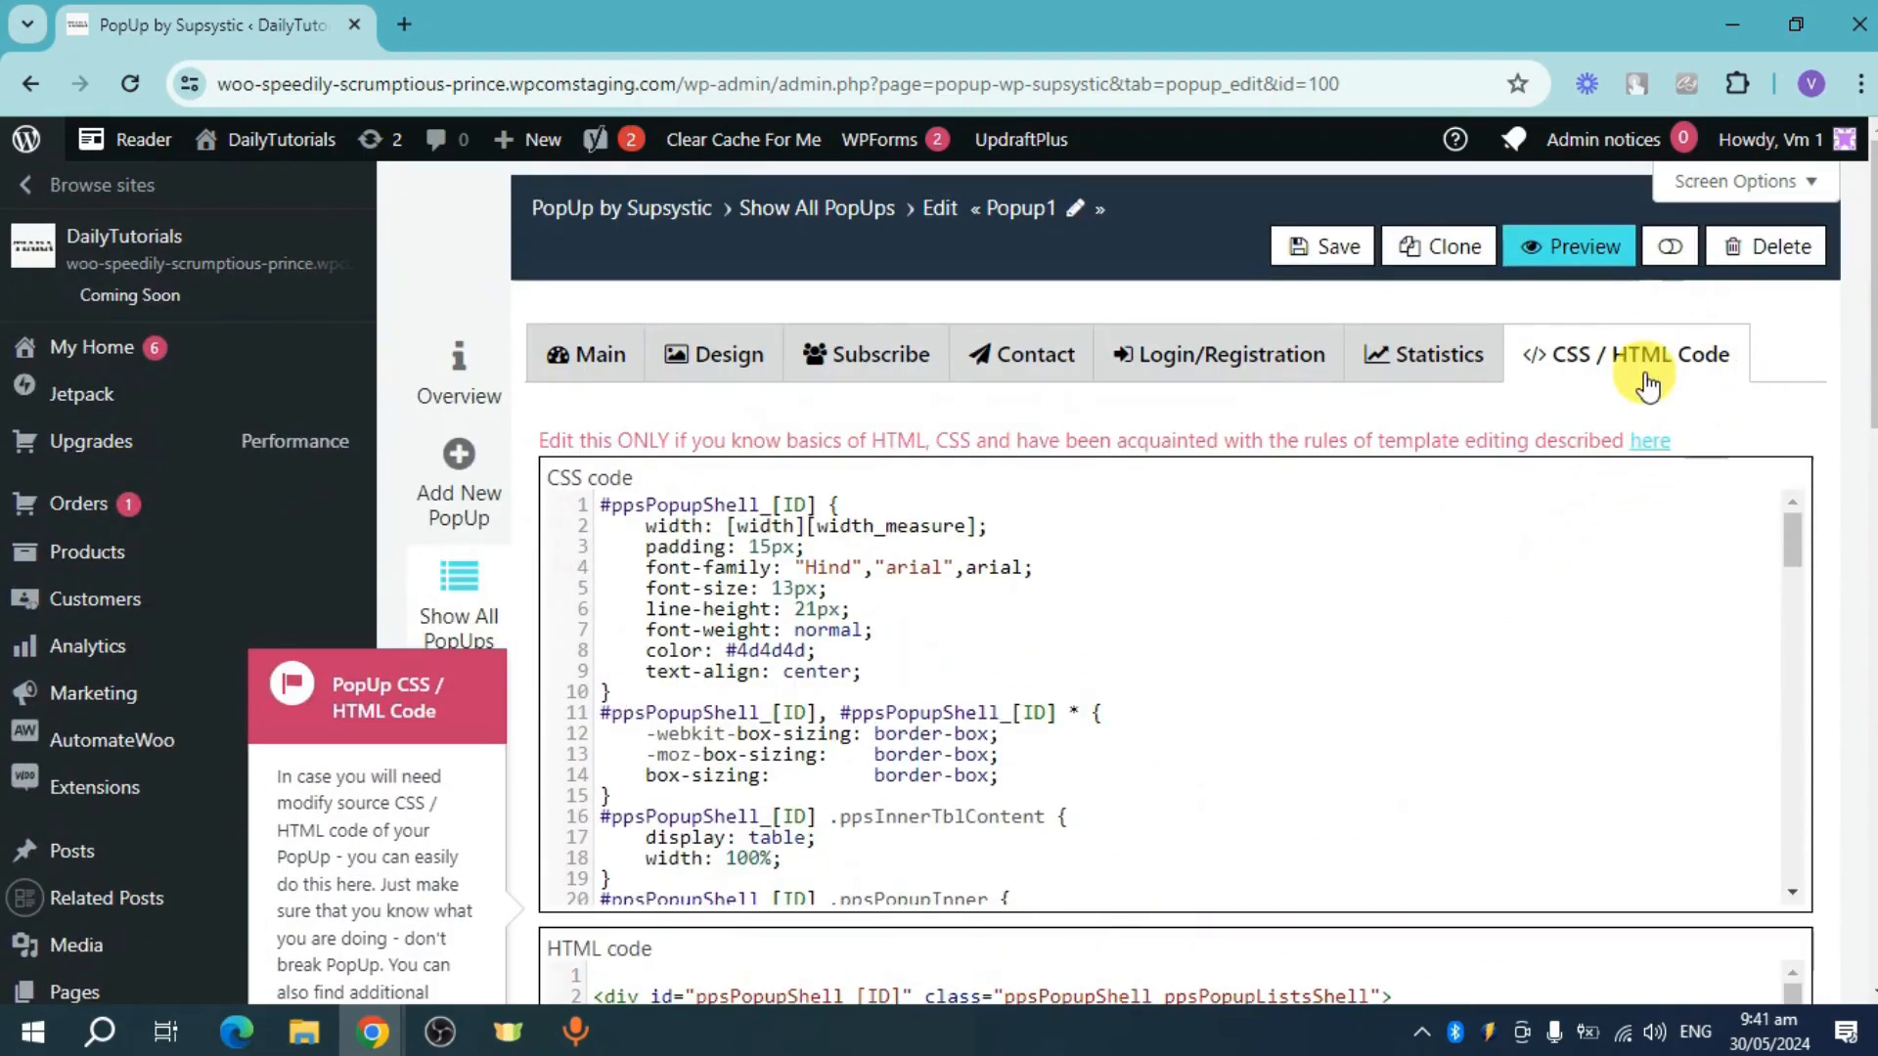
# Flip Popup1's on/off toggle and open the DailyTutorials site in a new browser tab.
pyautogui.click(1674, 258)
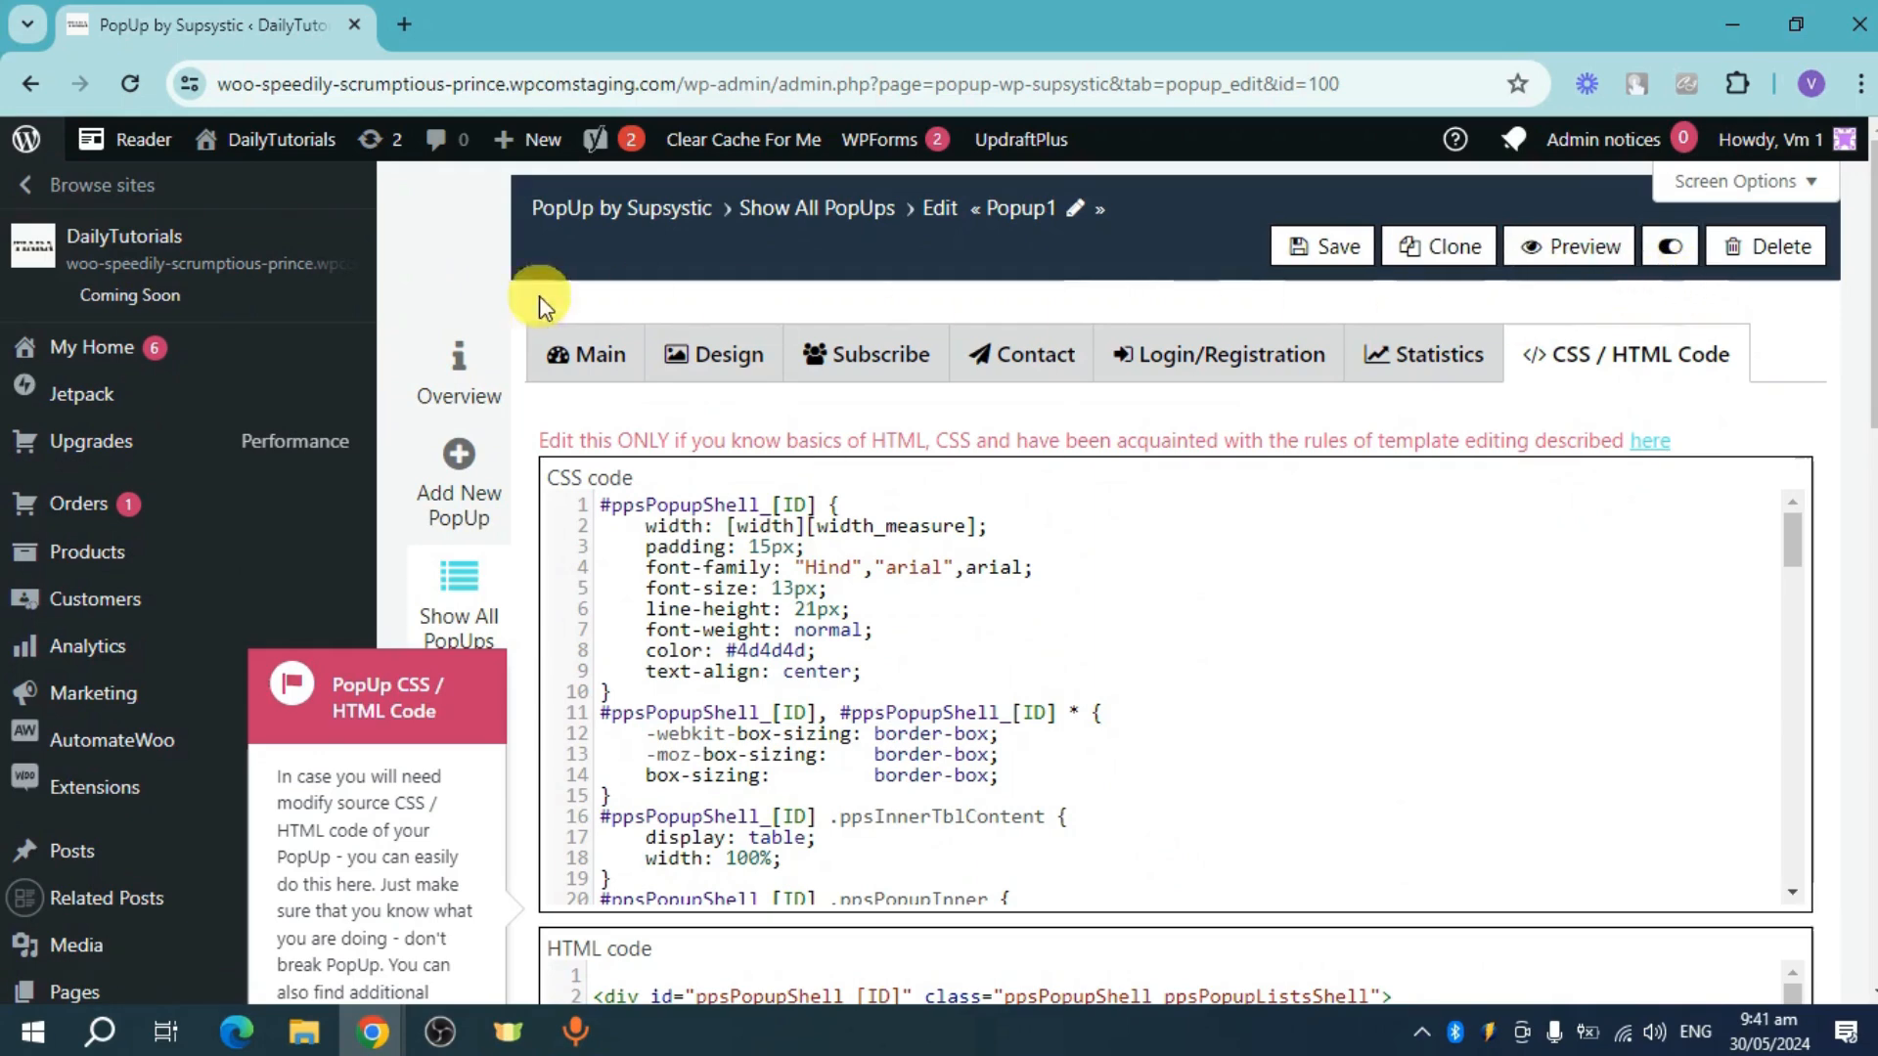
pyautogui.rightClick(285, 269)
pyautogui.click(424, 296)
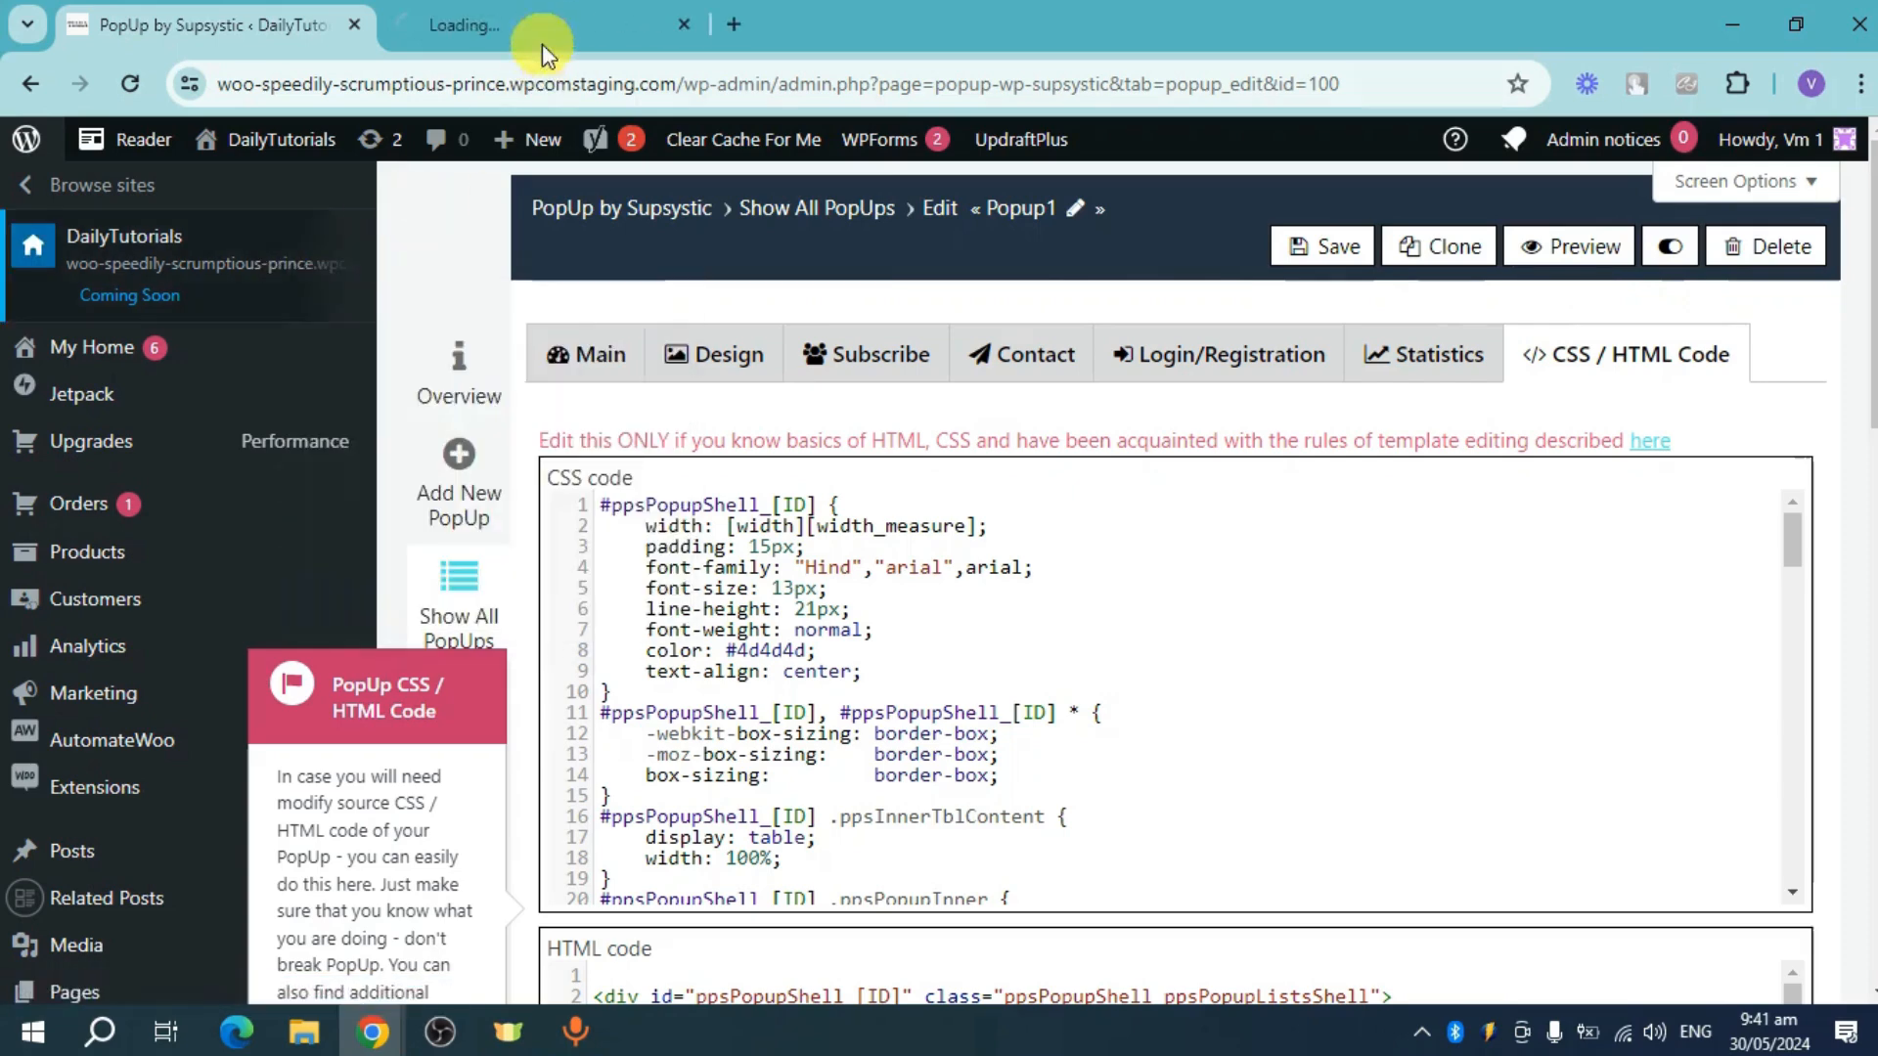
pyautogui.click(558, 12)
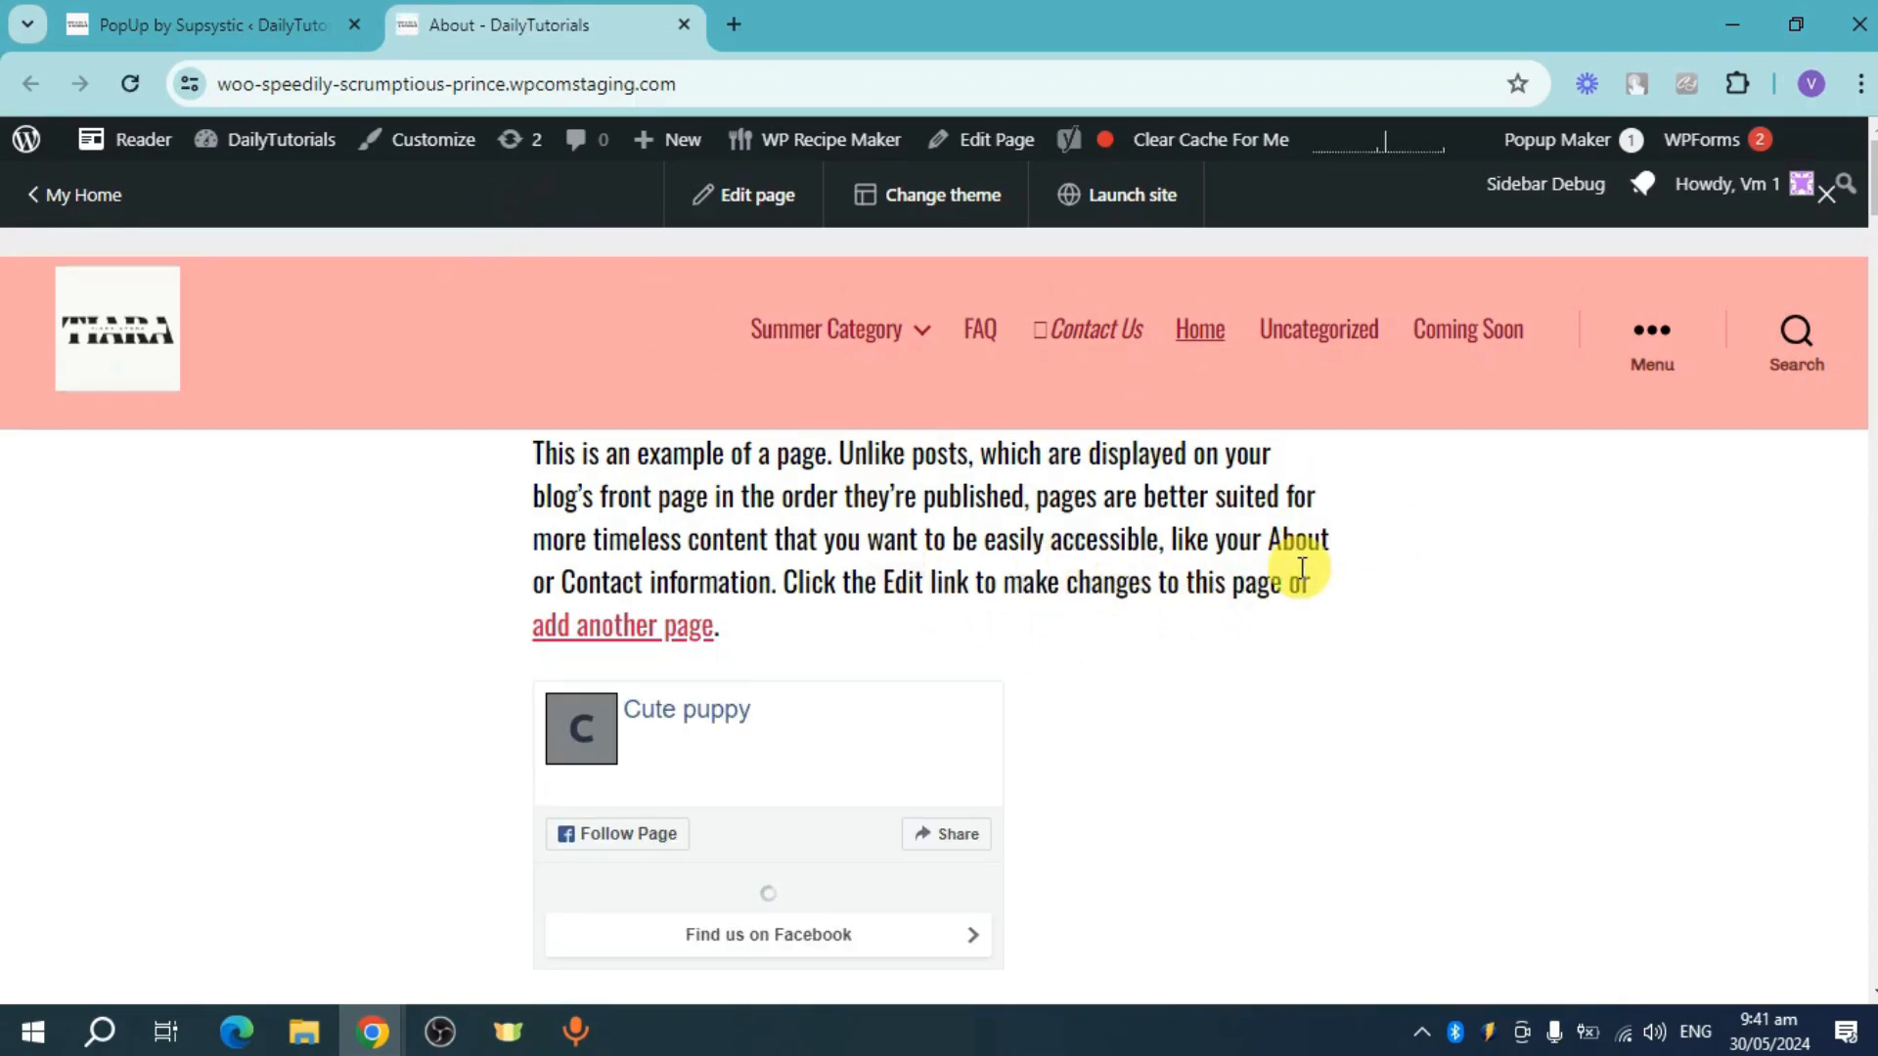
# Check the live site's page for the popup and return to the Popup1 editor.
pyautogui.scroll(-4, 1305, 577)
pyautogui.scroll(4, 1304, 573)
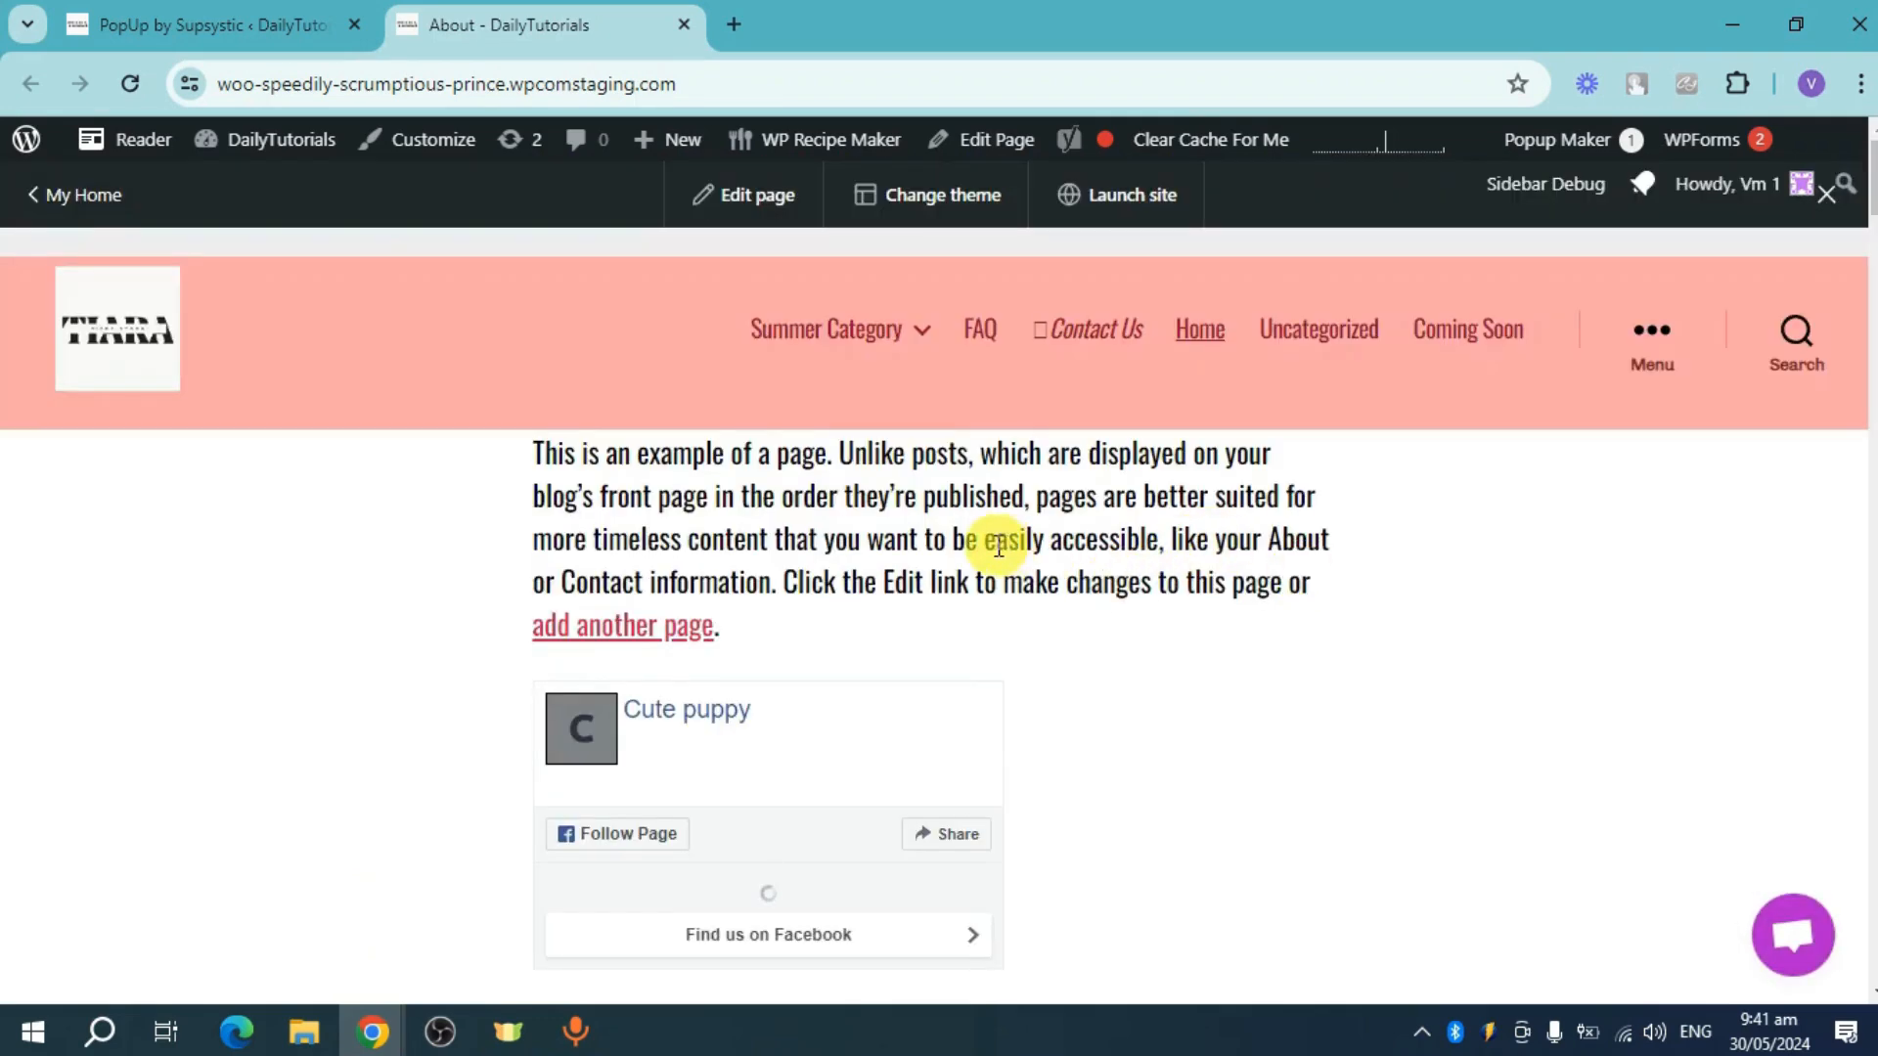
pyautogui.click(225, 8)
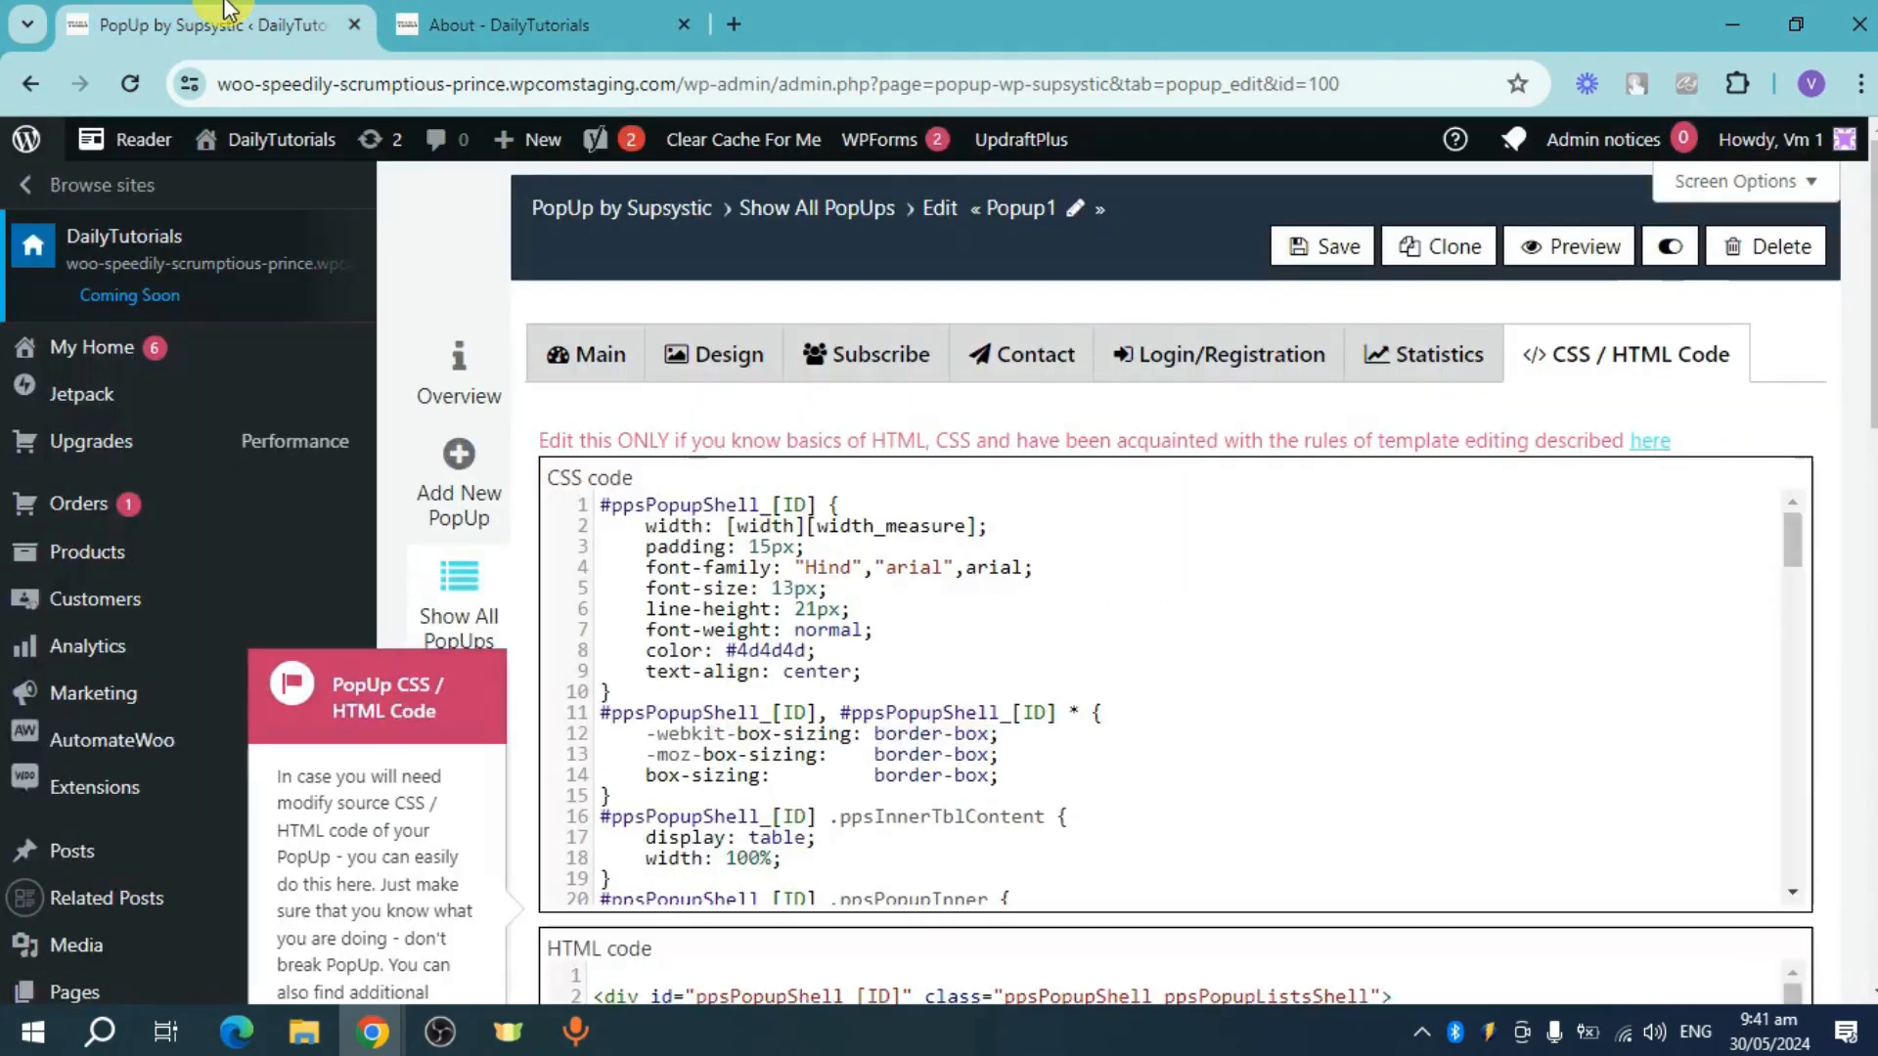